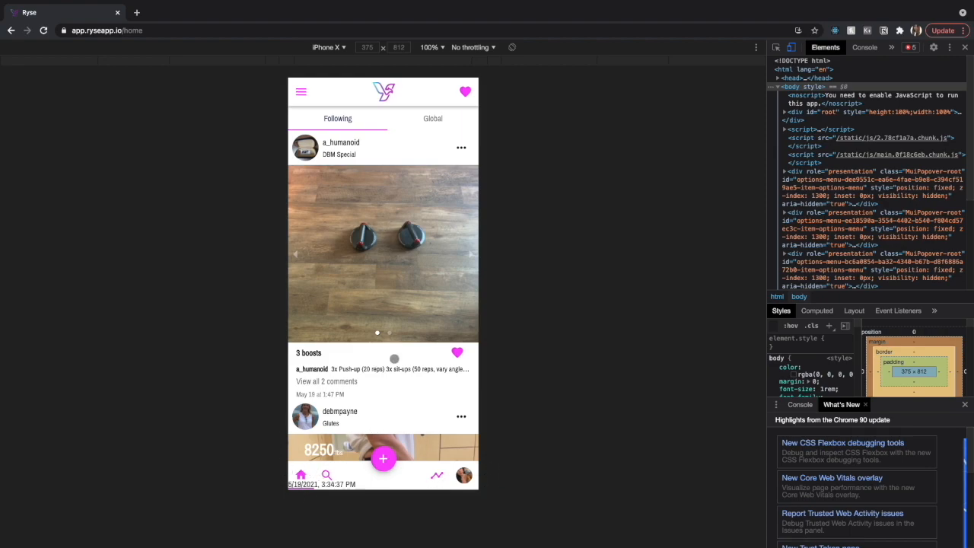
Look through the posts in the Following feed and return to the newest one
{"action": "scroll", "coordinate": [429, 412], "scroll_direction": "down", "scroll_amount": 4}
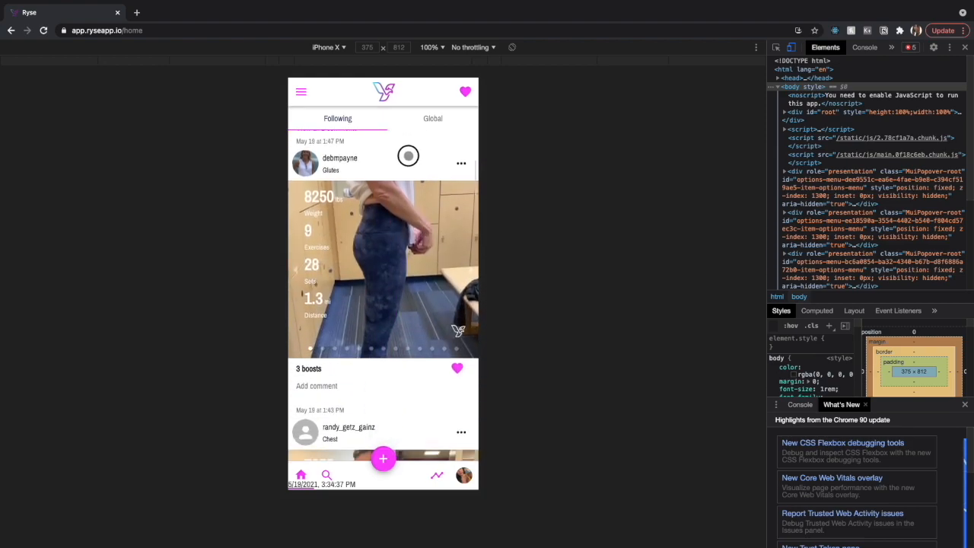
{"action": "left_click_drag", "start_coordinate": [414, 383], "coordinate": [457, 534]}
{"action": "left_click_drag", "start_coordinate": [416, 234], "coordinate": [423, 360]}
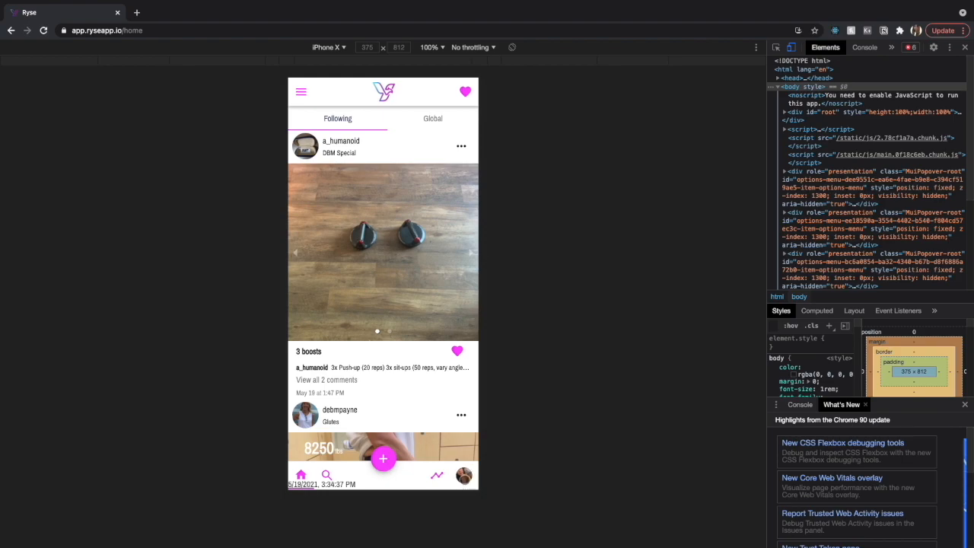
Open the signed-in user's profile and look through its training posts, returning to the start of the list
{"action": "left_click", "coordinate": [463, 475]}
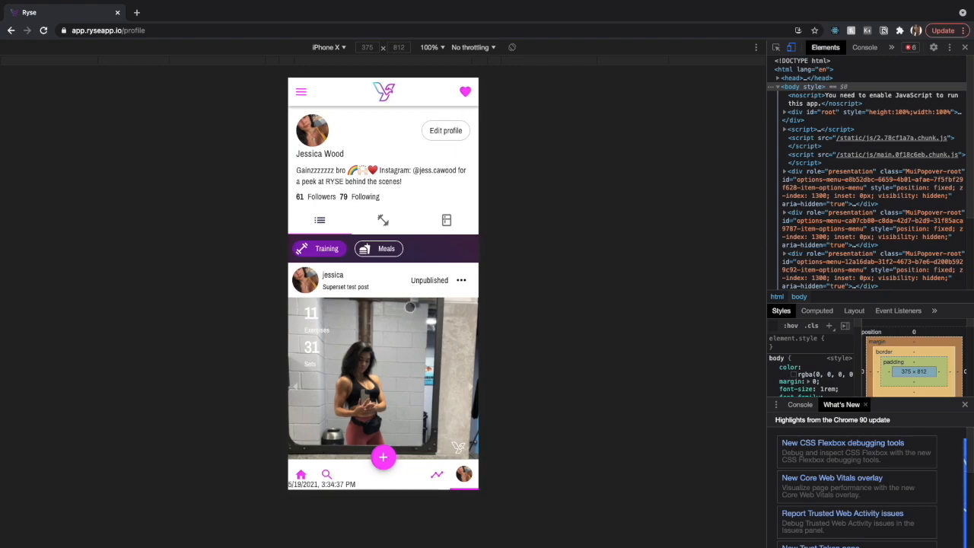
{"action": "left_click_drag", "start_coordinate": [413, 402], "coordinate": [411, 196]}
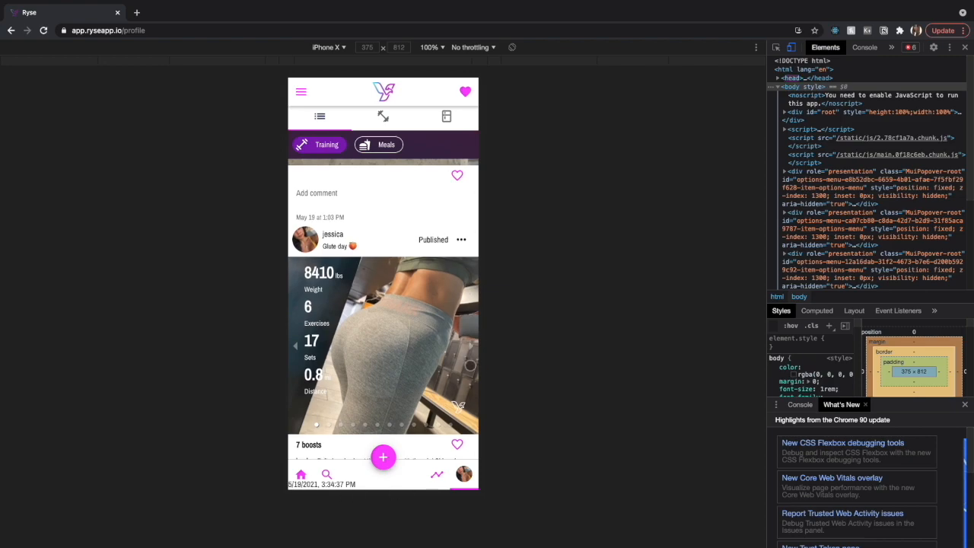
{"action": "left_click_drag", "start_coordinate": [421, 402], "coordinate": [419, 264]}
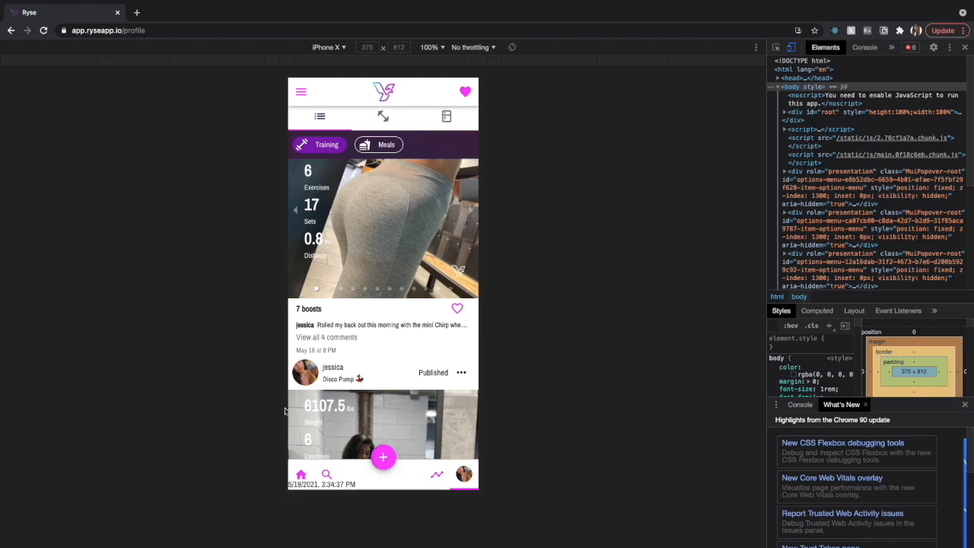
{"action": "left_click_drag", "start_coordinate": [395, 354], "coordinate": [393, 185]}
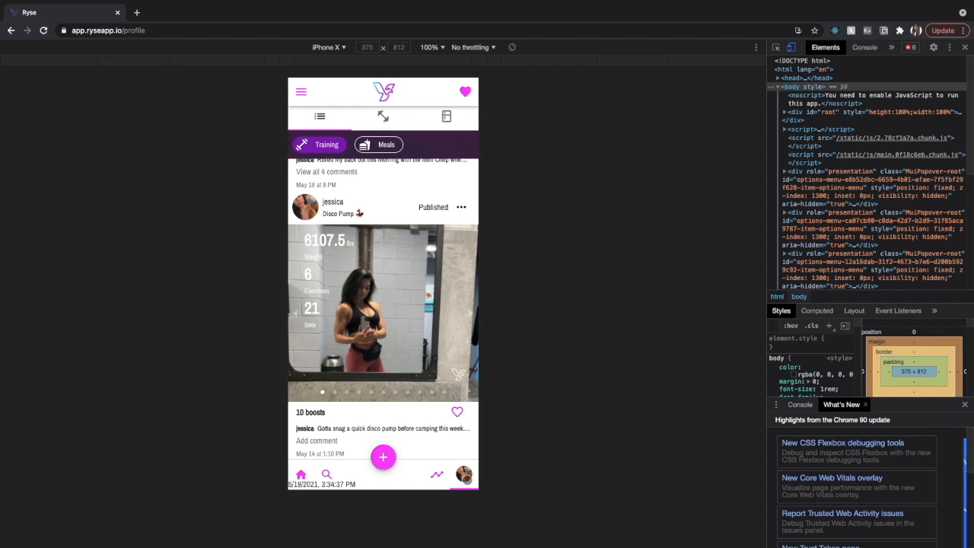
{"action": "left_click_drag", "start_coordinate": [393, 179], "coordinate": [441, 455]}
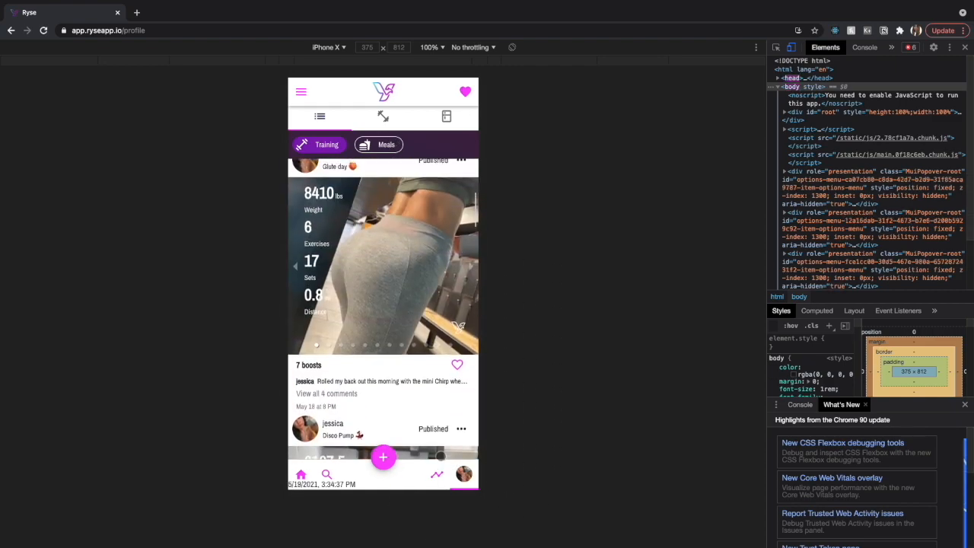
{"action": "left_click_drag", "start_coordinate": [406, 228], "coordinate": [422, 489]}
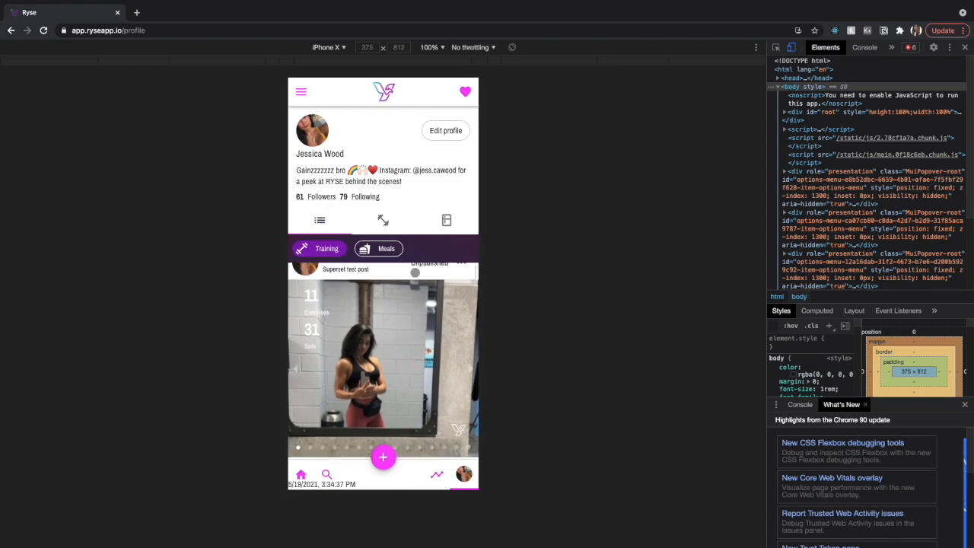
{"action": "scroll", "coordinate": [395, 243], "scroll_direction": "down", "scroll_amount": 3}
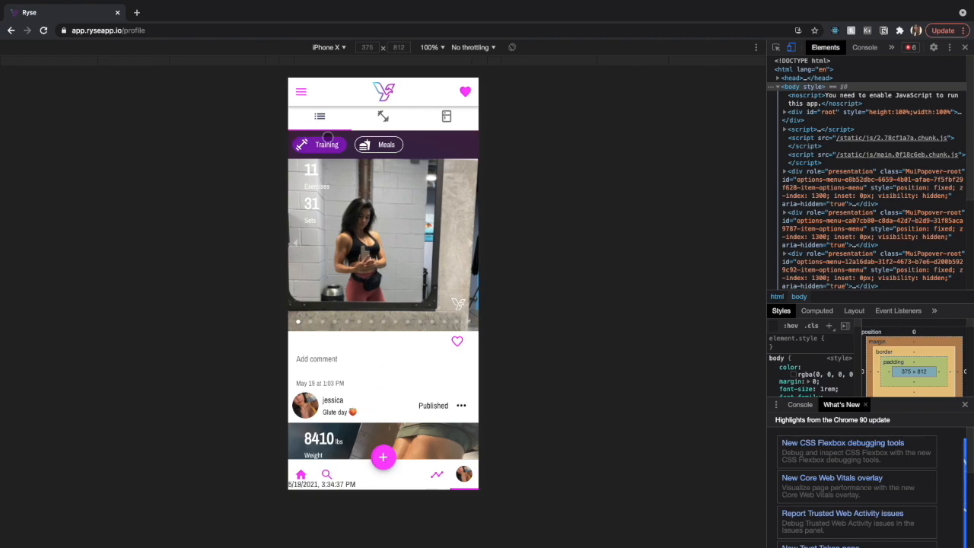
{"action": "scroll", "coordinate": [365, 227], "scroll_direction": "up", "scroll_amount": 5}
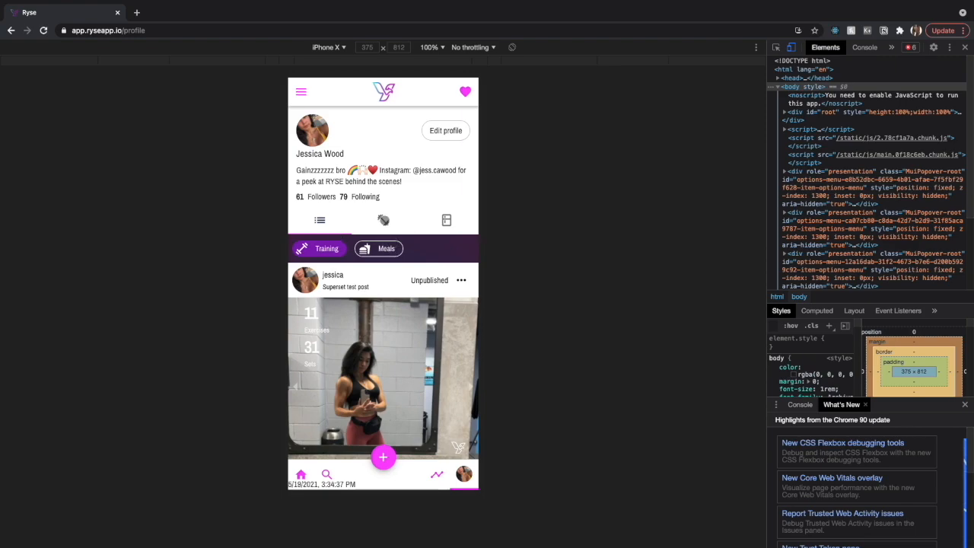
Open the profile's saved workouts and page through the exercise and set details of the Smolders workout
{"action": "left_click", "coordinate": [385, 220]}
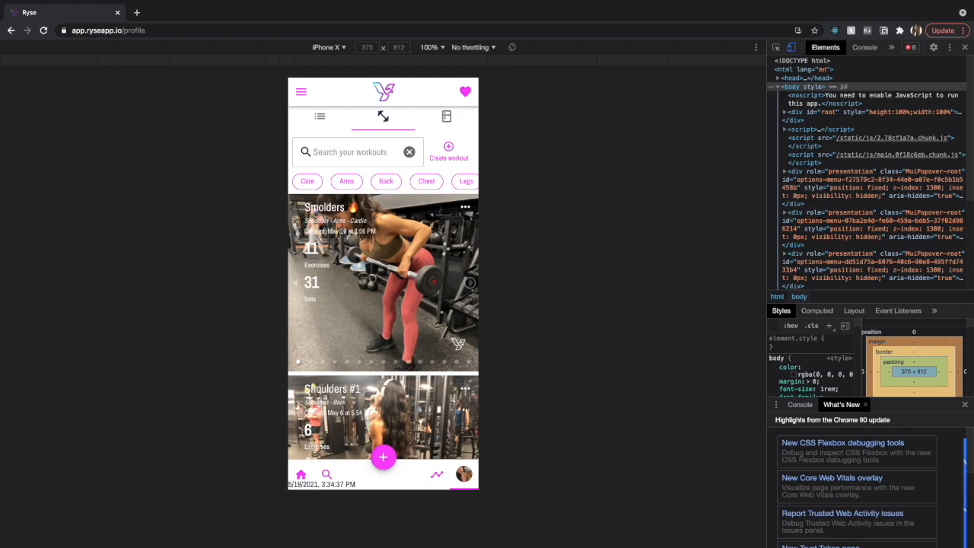
{"action": "left_click", "coordinate": [469, 283]}
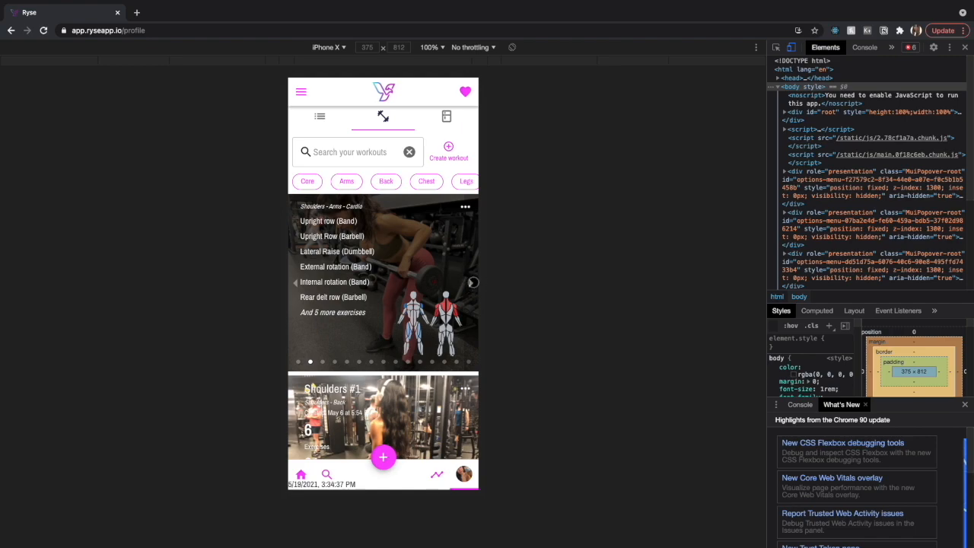
{"action": "left_click", "coordinate": [472, 282]}
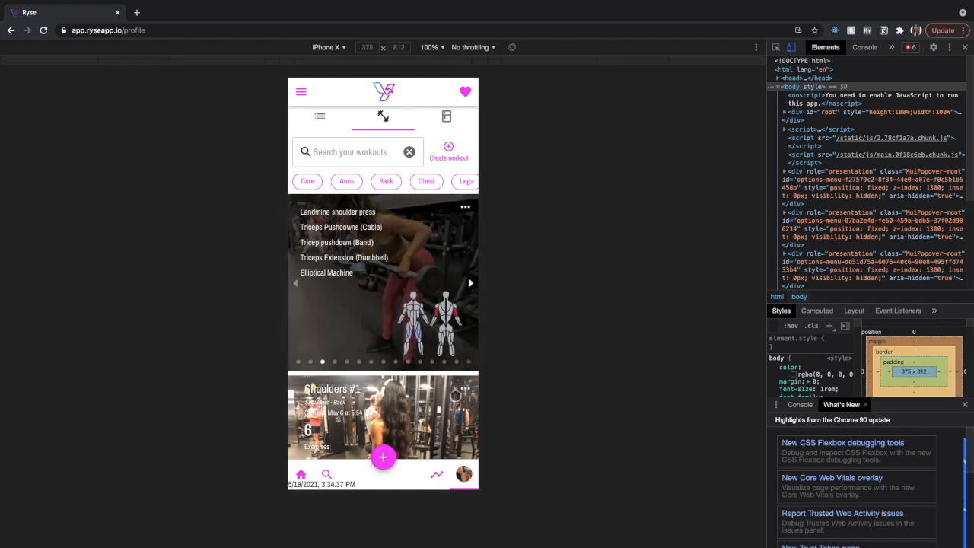
{"action": "left_click_drag", "start_coordinate": [383, 410], "coordinate": [385, 243]}
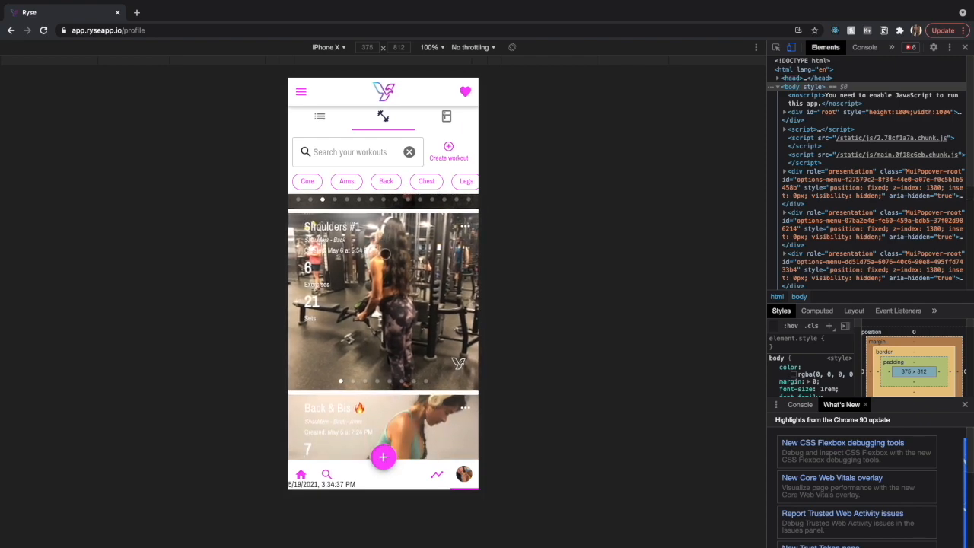
{"action": "left_click", "coordinate": [385, 241]}
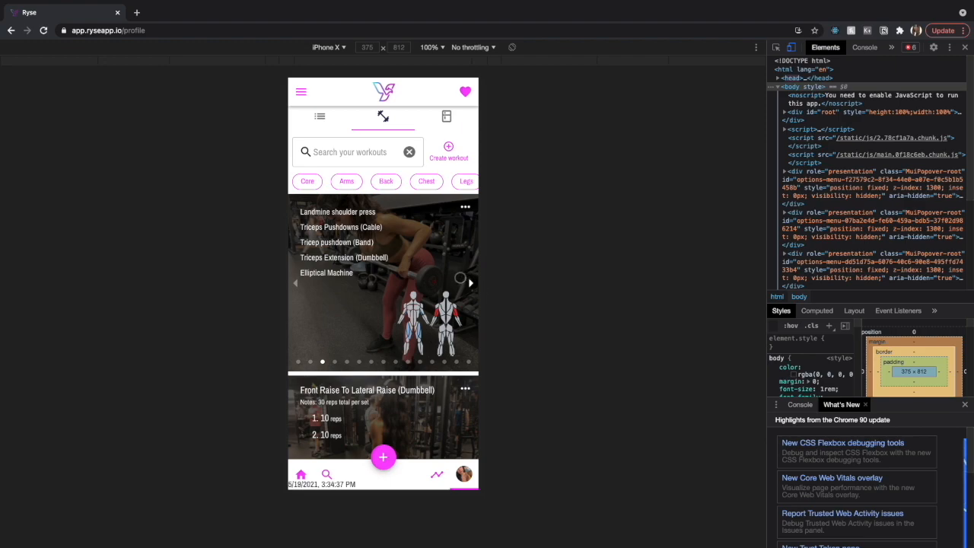
{"action": "left_click", "coordinate": [469, 282]}
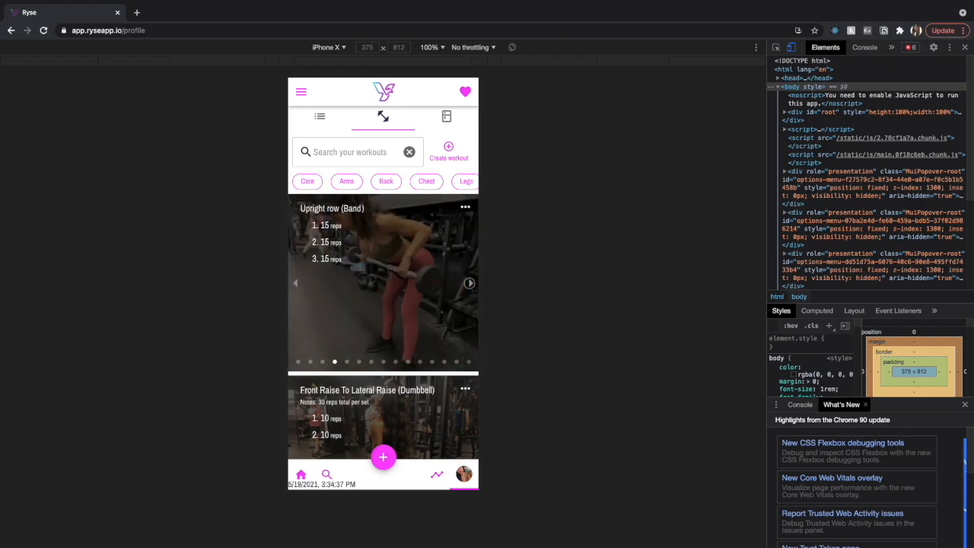
{"action": "left_click", "coordinate": [470, 282]}
{"action": "left_click", "coordinate": [301, 296]}
{"action": "left_click", "coordinate": [300, 361]}
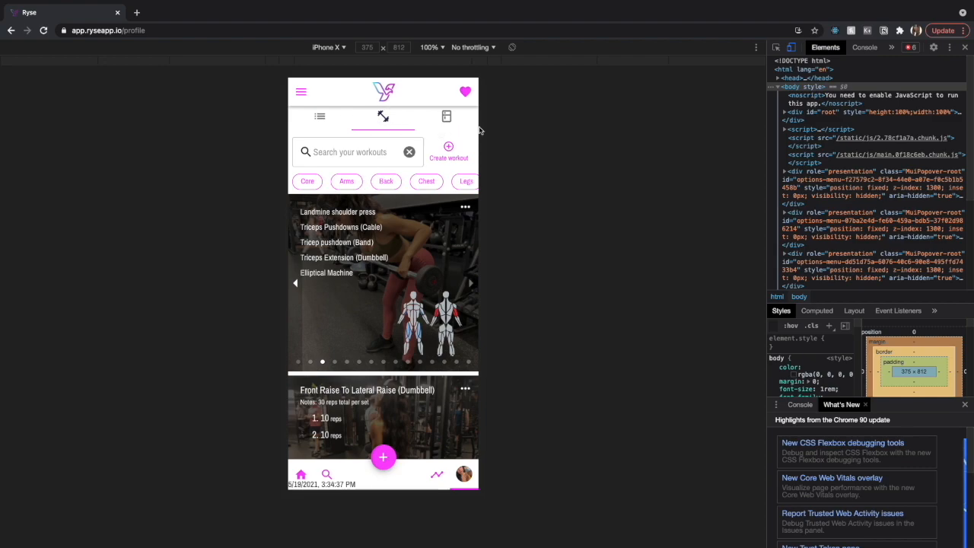
Browse the profile's saved meals, the options for Vegan Korean BBQ and Rice, and the Pantry foods
{"action": "left_click", "coordinate": [446, 115]}
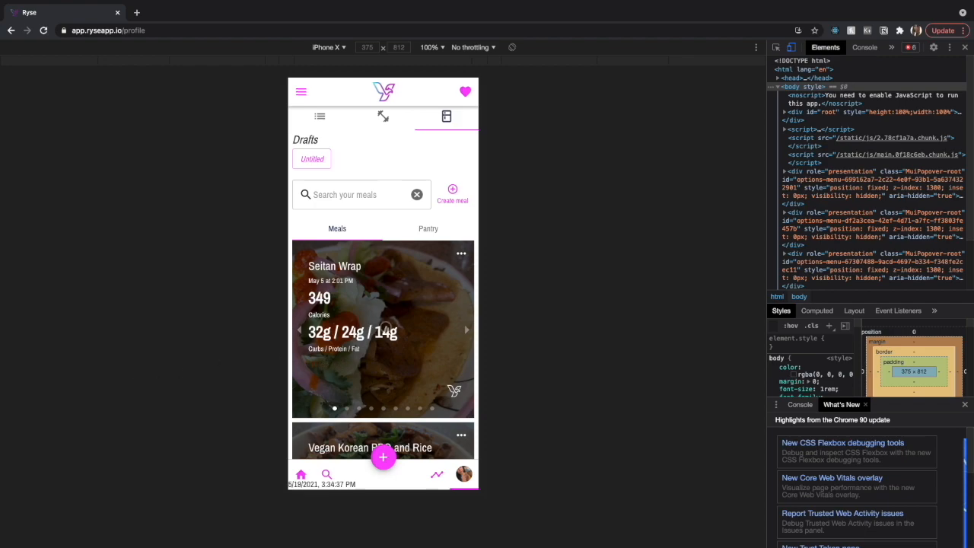
{"action": "mouse_move", "coordinate": [417, 375]}
{"action": "left_mouse_down"}
{"action": "mouse_move", "coordinate": [413, 266]}
{"action": "mouse_move", "coordinate": [420, 361]}
{"action": "left_mouse_up"}
{"action": "left_click_drag", "start_coordinate": [425, 427], "coordinate": [424, 265]}
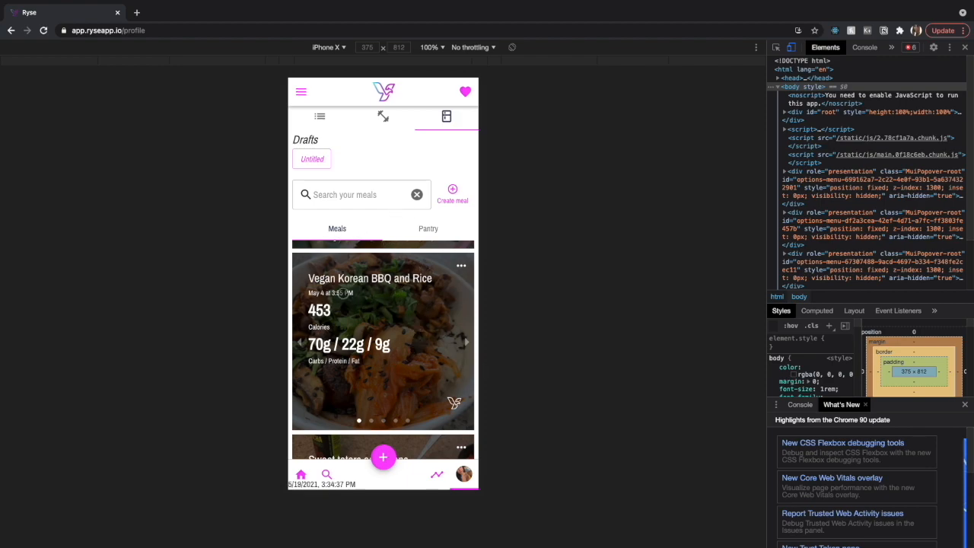
{"action": "left_click", "coordinate": [461, 265]}
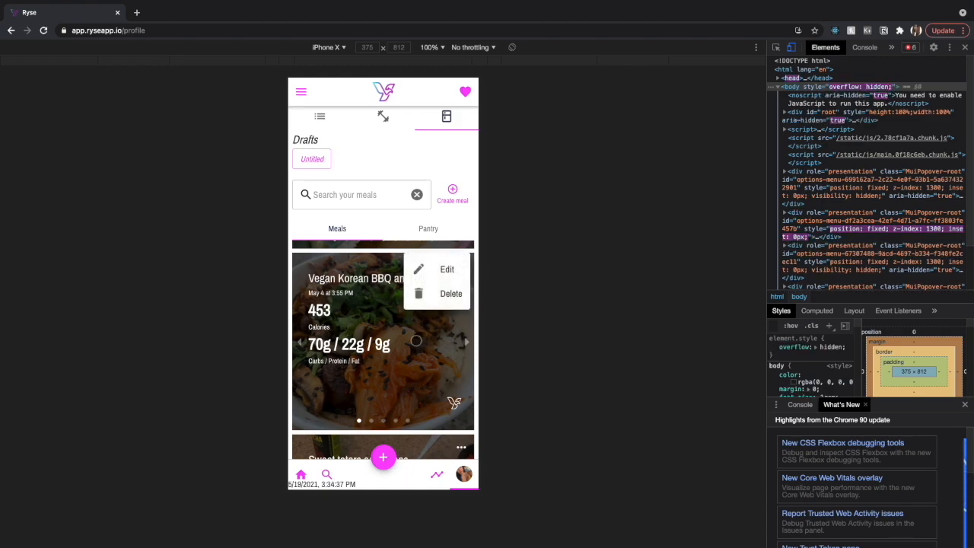
{"action": "left_click", "coordinate": [394, 376]}
{"action": "scroll", "coordinate": [393, 375], "scroll_direction": "down", "scroll_amount": 2}
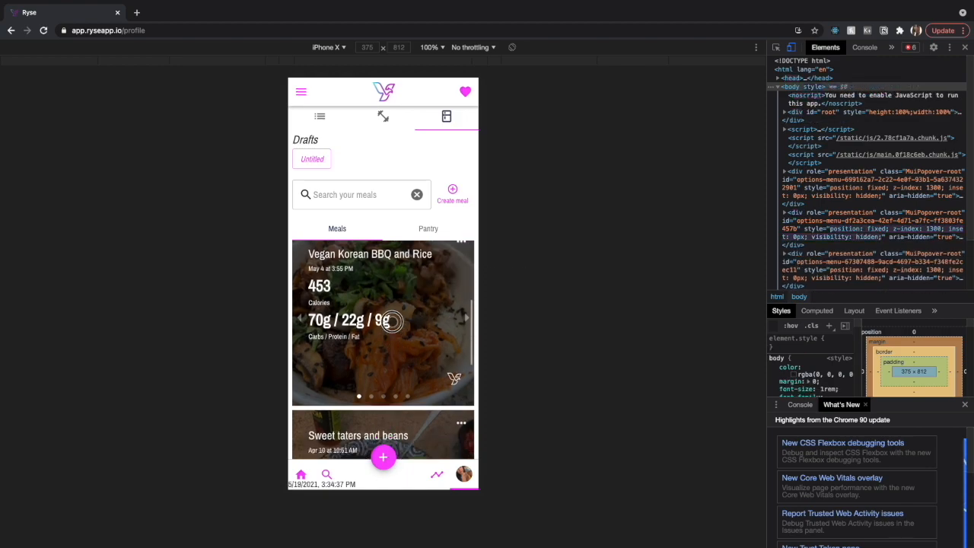
{"action": "left_click_drag", "start_coordinate": [426, 372], "coordinate": [425, 308]}
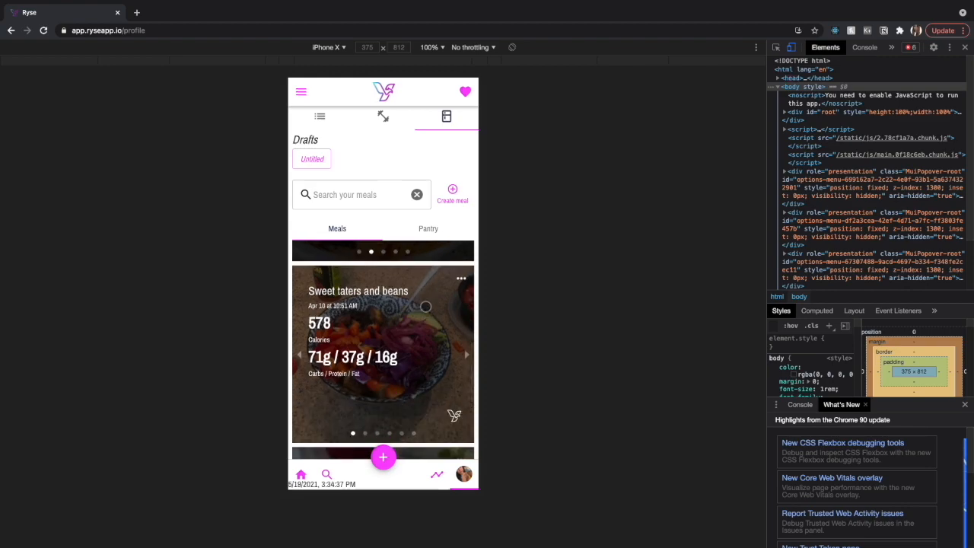
{"action": "left_click", "coordinate": [427, 224]}
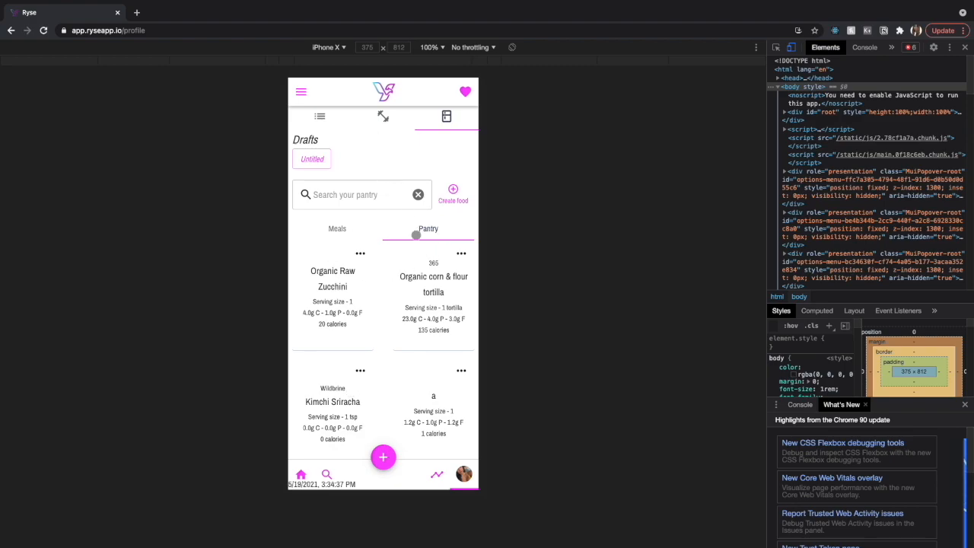
{"action": "left_click", "coordinate": [348, 224]}
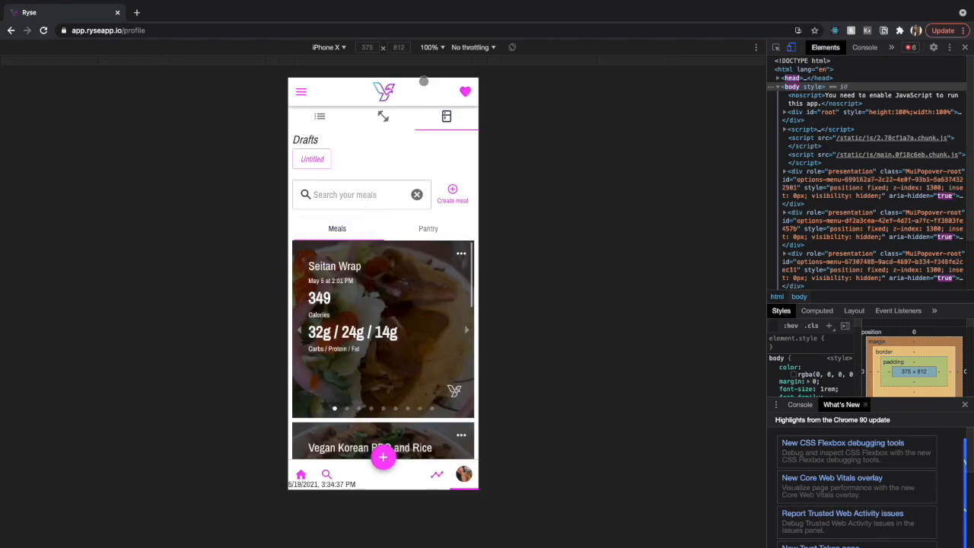
Revisit the profile's saved workouts and look through its training posts down to Glute day
{"action": "left_click", "coordinate": [383, 115]}
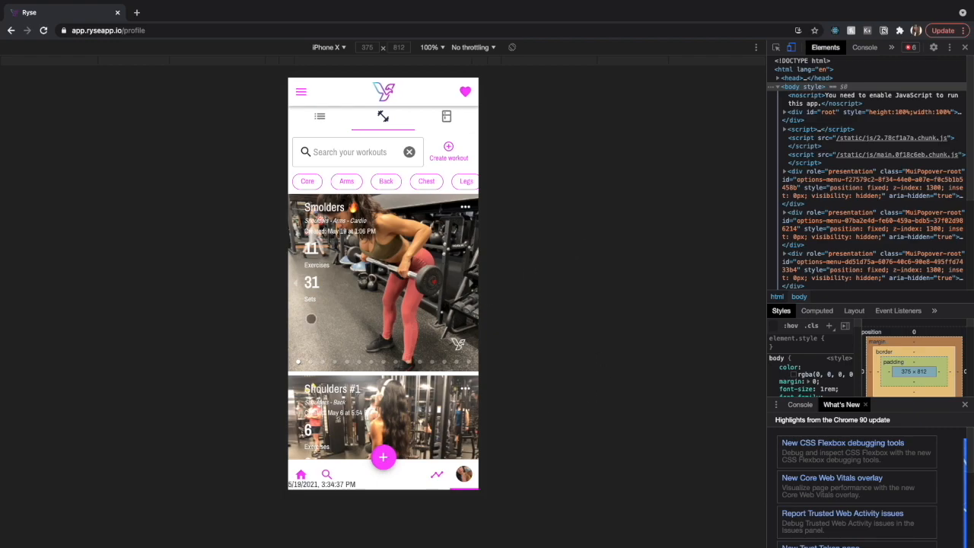
{"action": "left_click", "coordinate": [323, 118]}
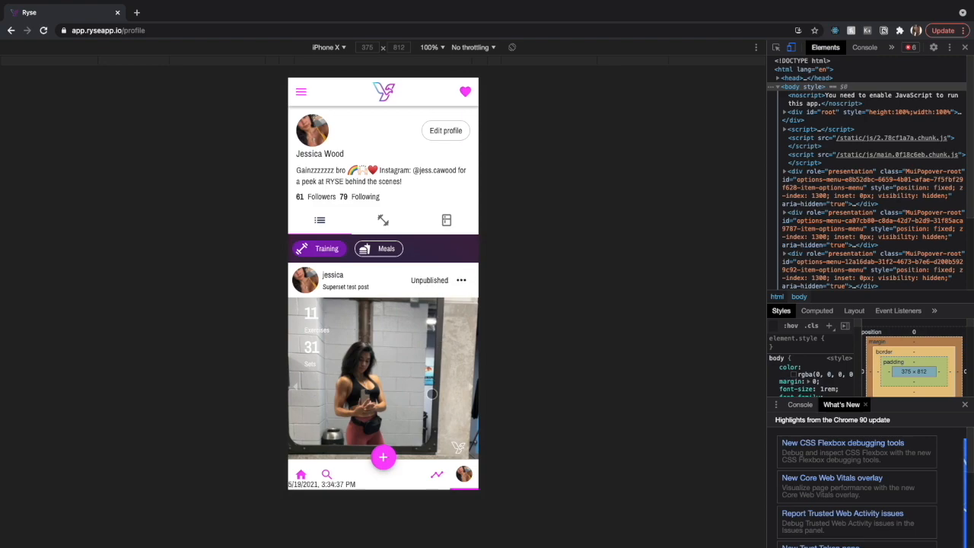
{"action": "left_click_drag", "start_coordinate": [430, 394], "coordinate": [407, 146]}
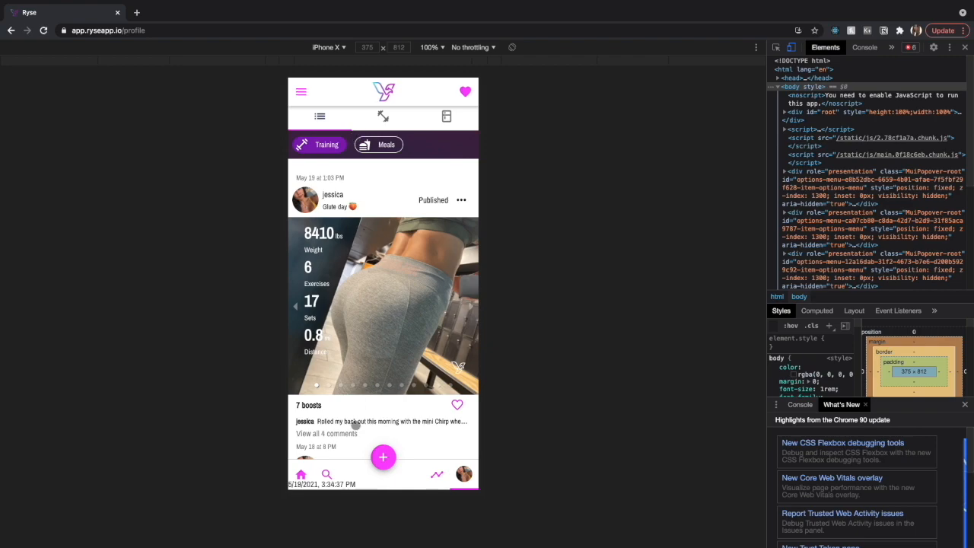
Return to the home page and view both the Global and Following feeds, ending on Following
{"action": "left_click", "coordinate": [300, 475]}
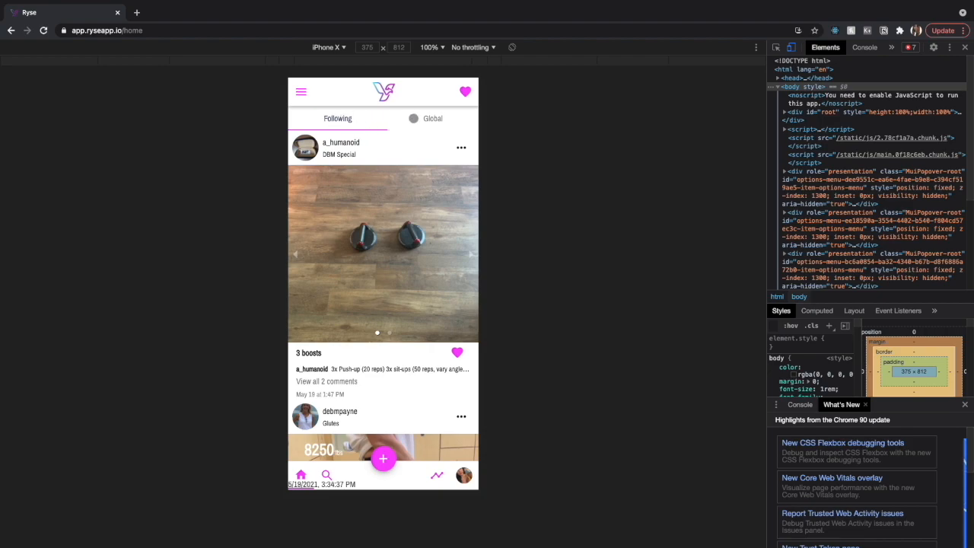
{"action": "left_click", "coordinate": [432, 118]}
{"action": "left_click", "coordinate": [339, 120]}
{"action": "left_click", "coordinate": [464, 473]}
{"action": "left_click", "coordinate": [301, 475]}
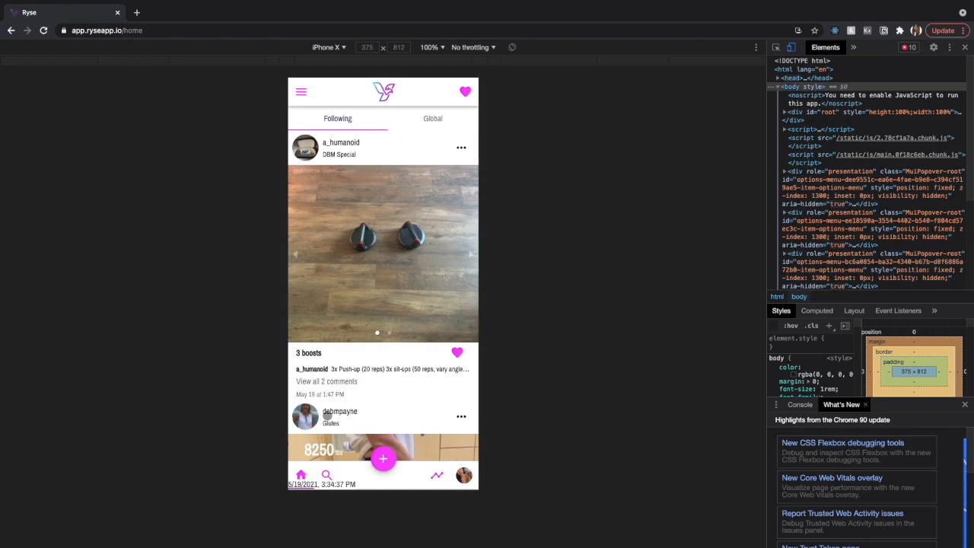
Open the profile of the Glutes post's author, check its posts, workouts and meals, and return to the signed-in user's own profile
{"action": "left_click", "coordinate": [308, 416]}
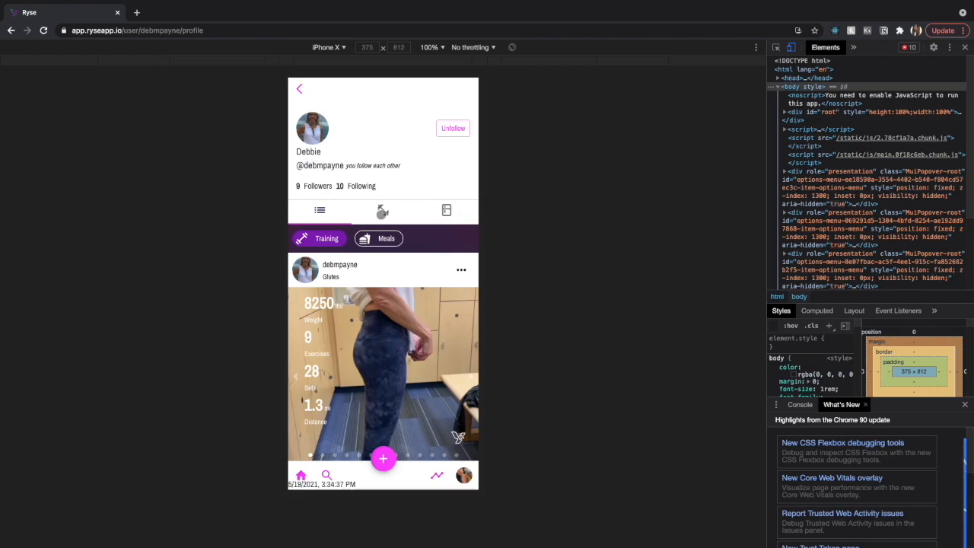
{"action": "left_click_drag", "start_coordinate": [362, 423], "coordinate": [363, 251]}
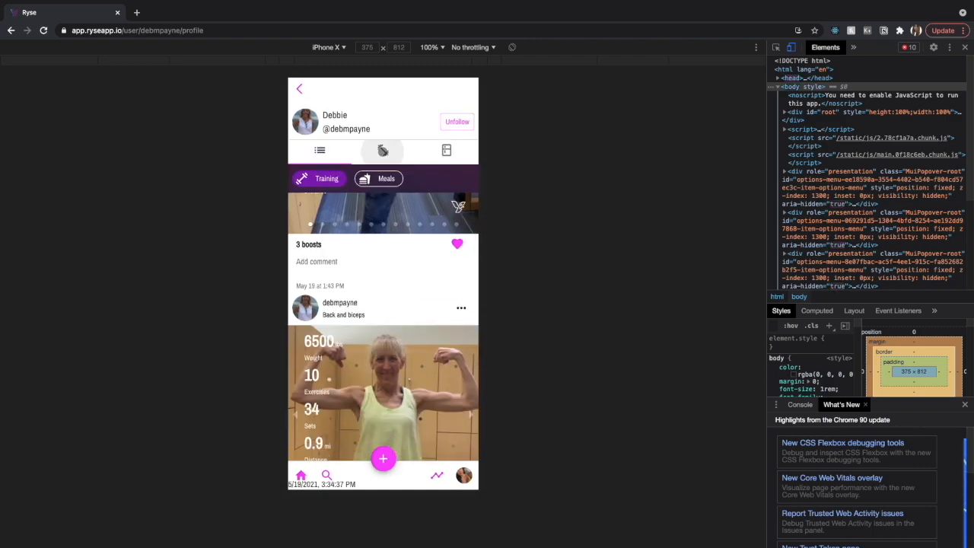
{"action": "left_click", "coordinate": [383, 152]}
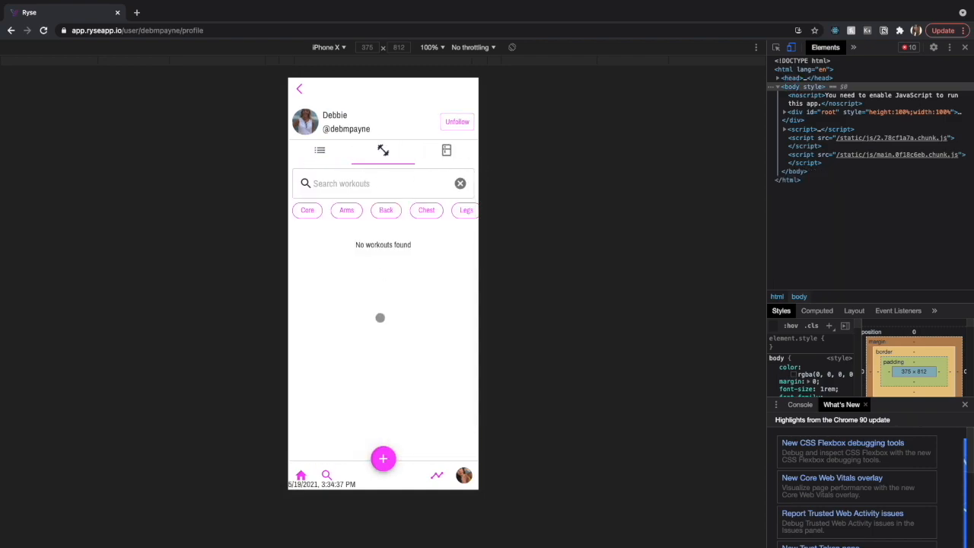
{"action": "left_click", "coordinate": [448, 151]}
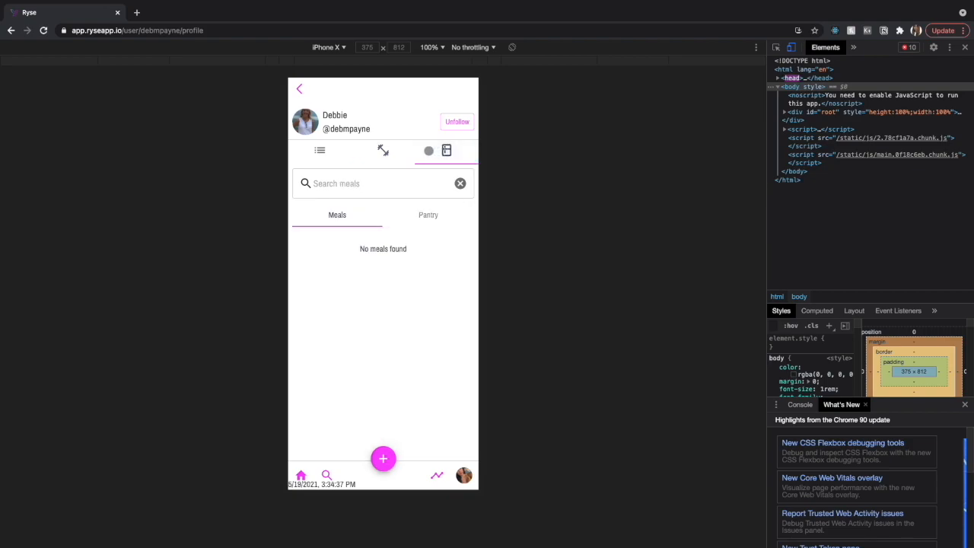
{"action": "left_click", "coordinate": [383, 151]}
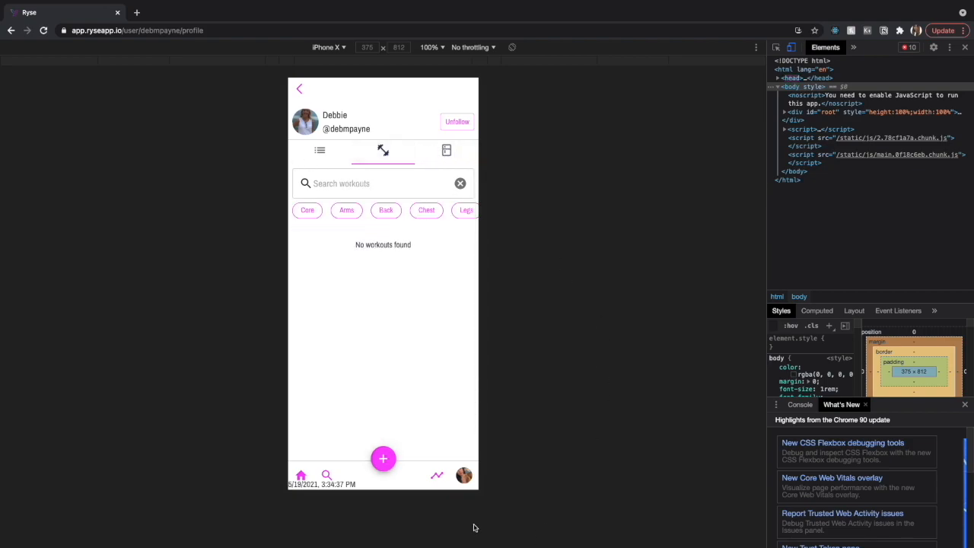
{"action": "left_click", "coordinate": [463, 476]}
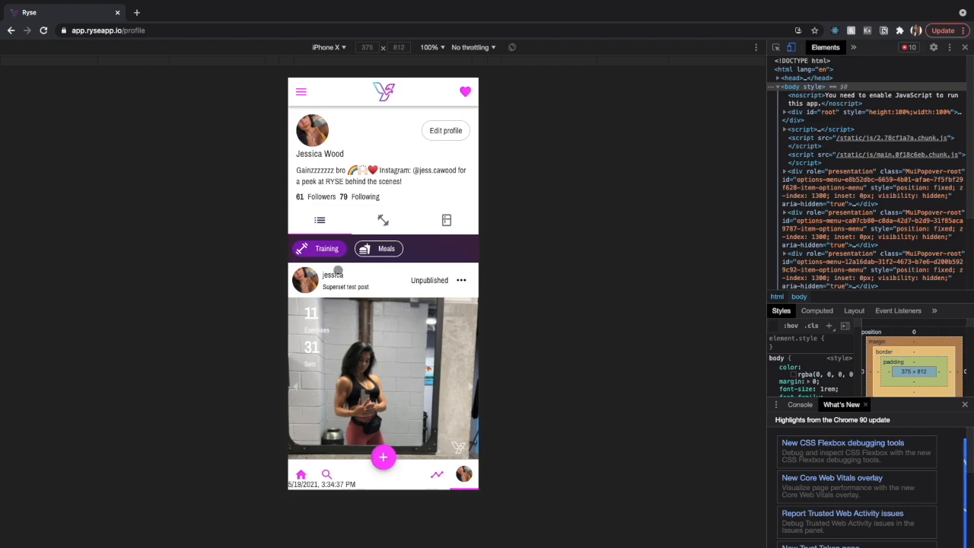
View the profile's saved workouts, and return to its training posts
{"action": "left_click", "coordinate": [383, 220]}
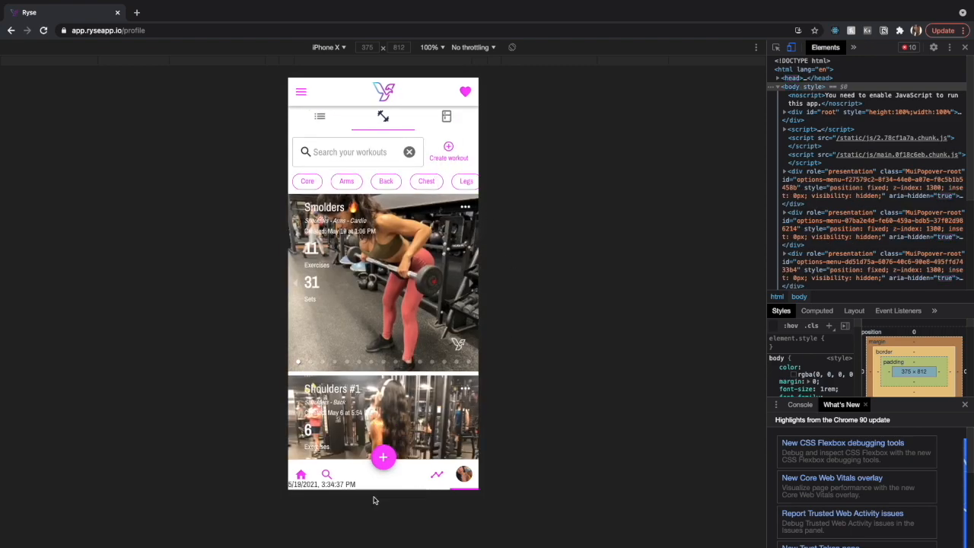
{"action": "left_click", "coordinate": [323, 115]}
{"action": "scroll", "coordinate": [387, 137], "scroll_direction": "up", "scroll_amount": 2}
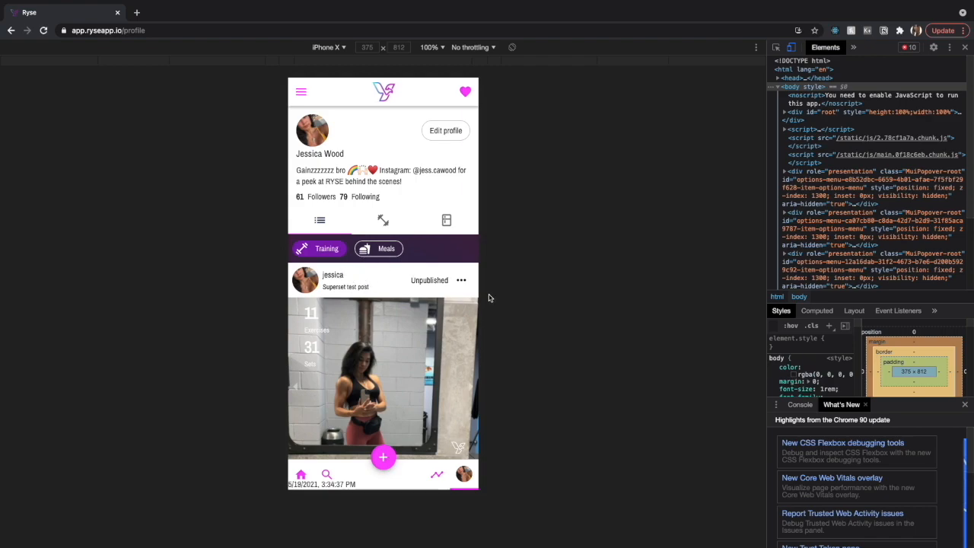
Switch to Figma and move the Instagram profile screenshot to the empty canvas area below the TikTok screenshot, viewing it enlarged
{"action": "mouse_move", "coordinate": [550, 4]}
{"action": "key", "text": "ctrl+Right"}
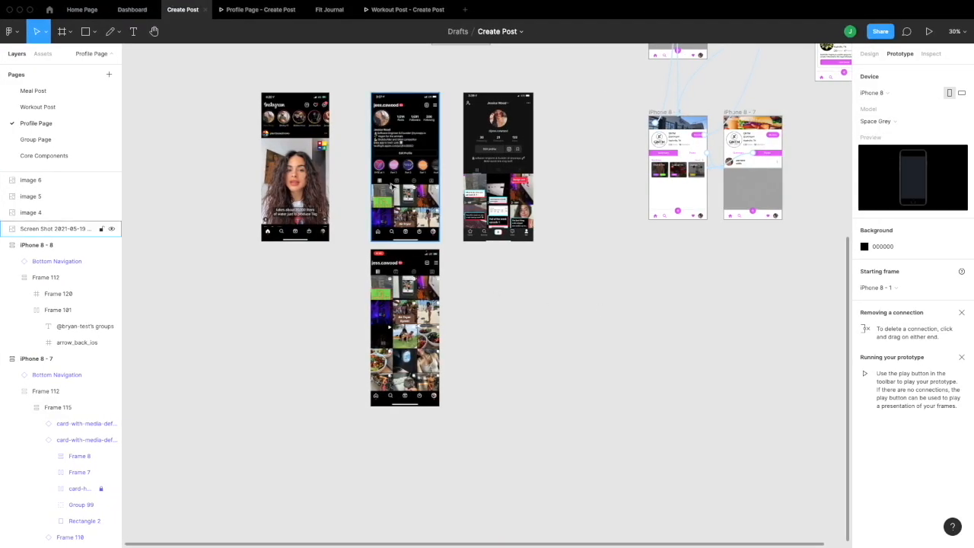
{"action": "left_click_drag", "start_coordinate": [407, 163], "coordinate": [553, 337]}
{"action": "scroll", "coordinate": [457, 289], "scroll_direction": "right", "scroll_amount": 5}
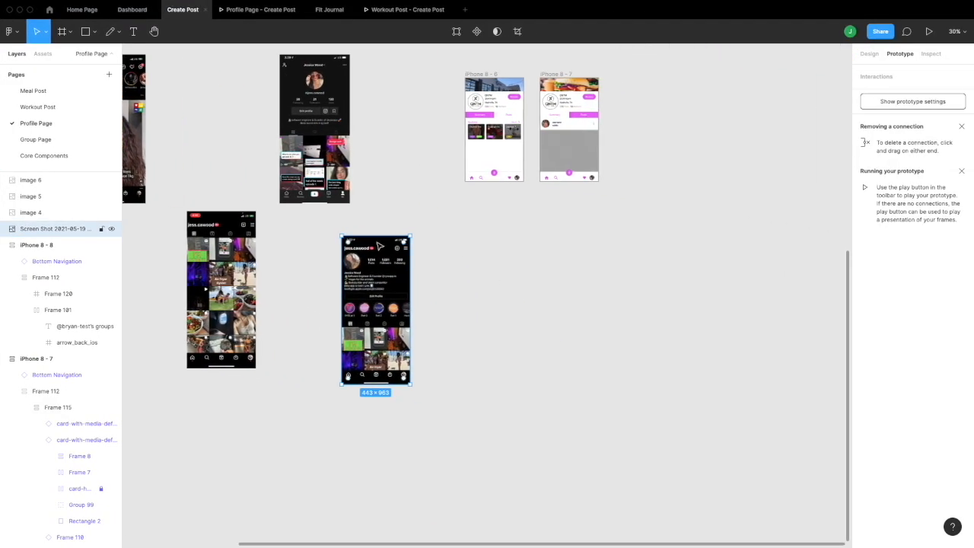
{"action": "scroll", "coordinate": [379, 246], "scroll_direction": "up", "scroll_amount": 5}
{"action": "scroll", "coordinate": [379, 245], "scroll_direction": "up", "scroll_amount": 1}
{"action": "scroll", "coordinate": [379, 246], "scroll_direction": "down", "scroll_amount": 3}
{"action": "left_click", "coordinate": [590, 279]}
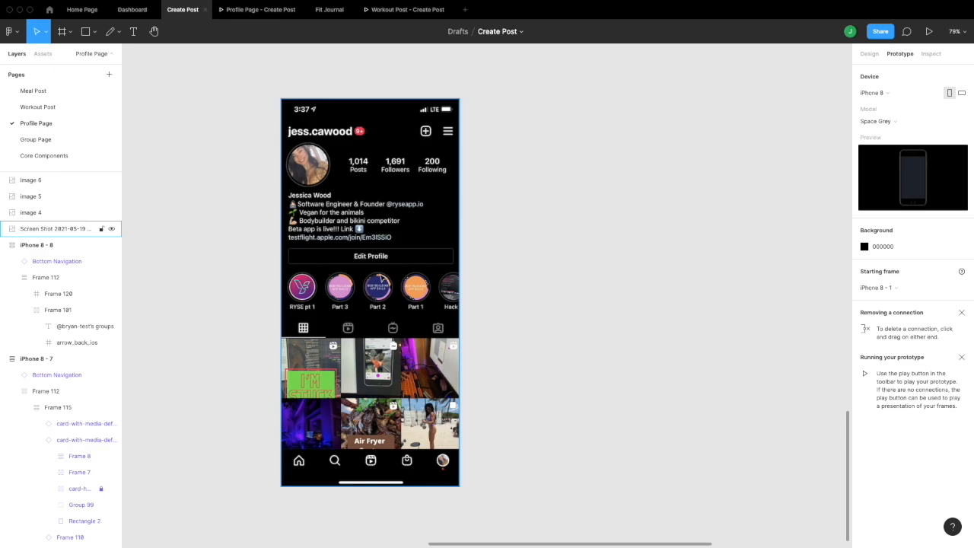
{"action": "scroll", "coordinate": [393, 131], "scroll_direction": "left", "scroll_amount": 3}
{"action": "scroll", "coordinate": [393, 131], "scroll_direction": "down", "scroll_amount": 1}
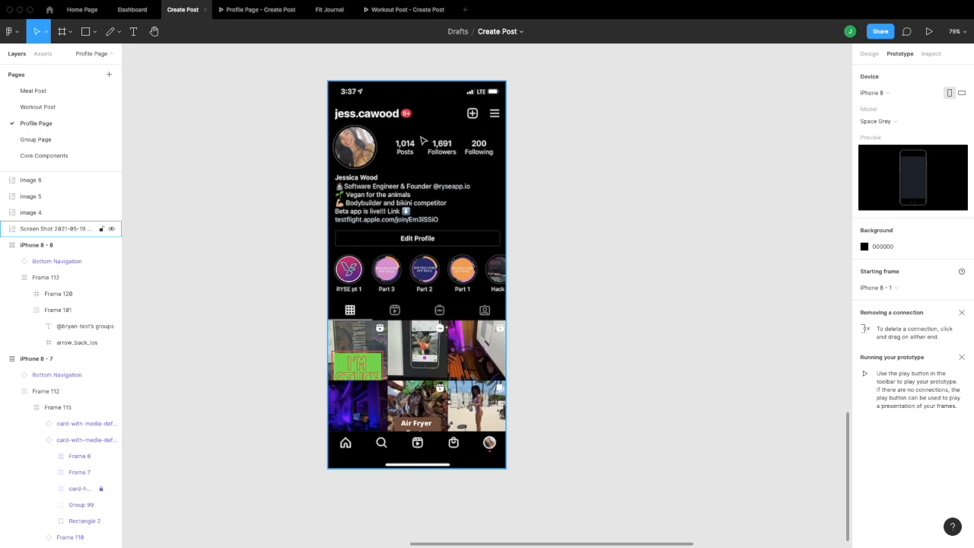
Move the TikTok profile screenshot beside the Instagram profile screenshot, aligning their top edges, and deselect it
{"action": "scroll", "coordinate": [424, 140], "scroll_direction": "up", "scroll_amount": 2}
{"action": "scroll", "coordinate": [423, 141], "scroll_direction": "left", "scroll_amount": 1}
{"action": "left_click_drag", "start_coordinate": [340, 79], "coordinate": [650, 515]}
{"action": "scroll", "coordinate": [667, 350], "scroll_direction": "down", "scroll_amount": 2}
{"action": "scroll", "coordinate": [666, 350], "scroll_direction": "right", "scroll_amount": 4}
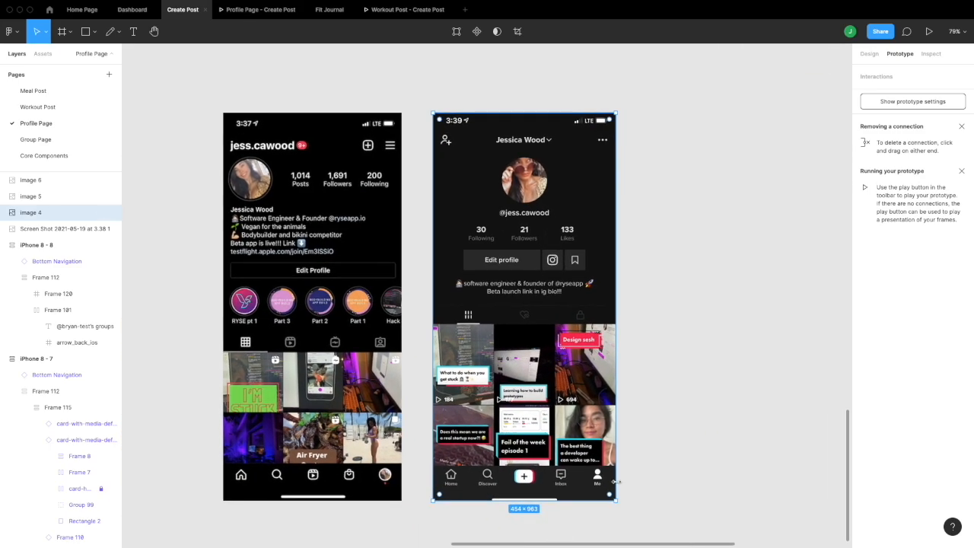
{"action": "left_click", "coordinate": [666, 350]}
{"action": "scroll", "coordinate": [666, 350], "scroll_direction": "down", "scroll_amount": 1}
{"action": "scroll", "coordinate": [667, 350], "scroll_direction": "left", "scroll_amount": 2}
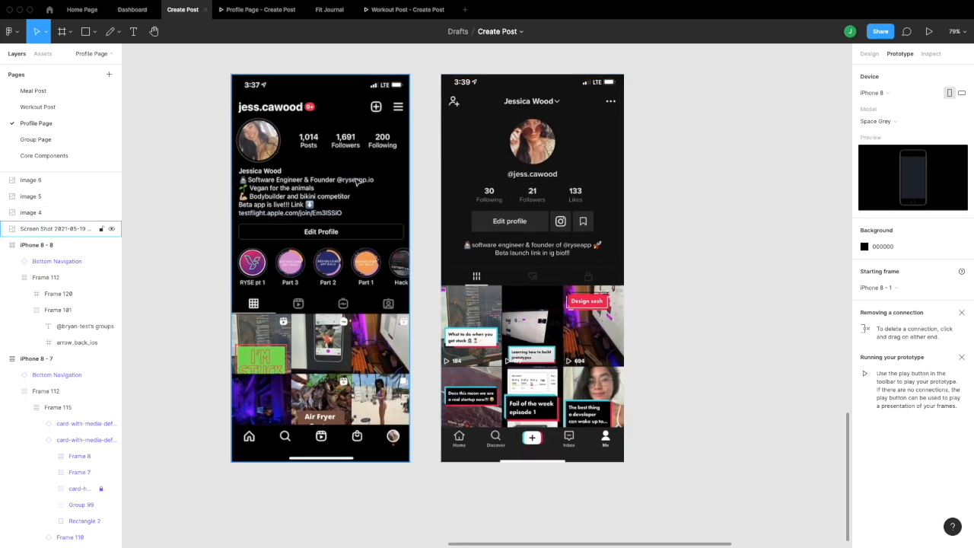
Compare the profile headers, bios and post grids of the Instagram and TikTok screenshots
{"action": "left_click", "coordinate": [285, 115]}
{"action": "left_click", "coordinate": [533, 180]}
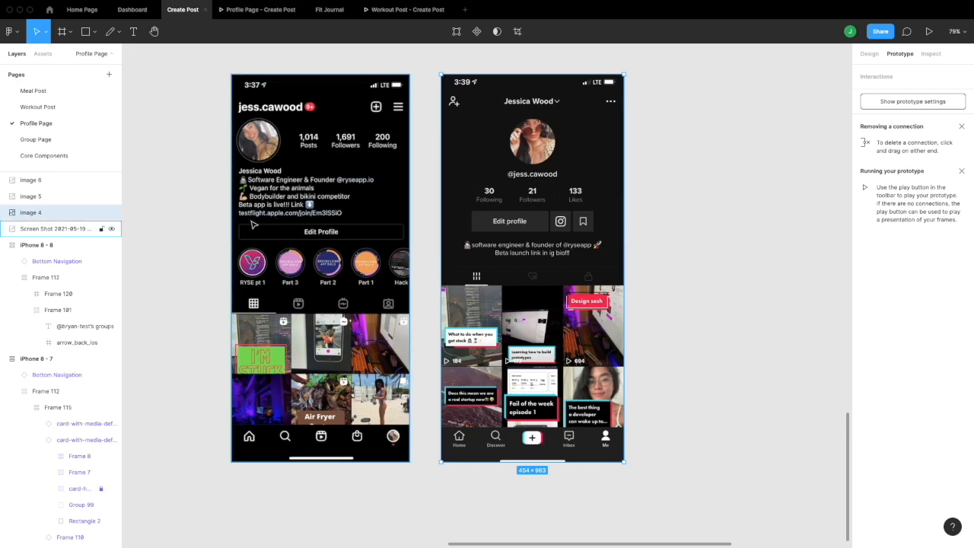
{"action": "left_click", "coordinate": [433, 149]}
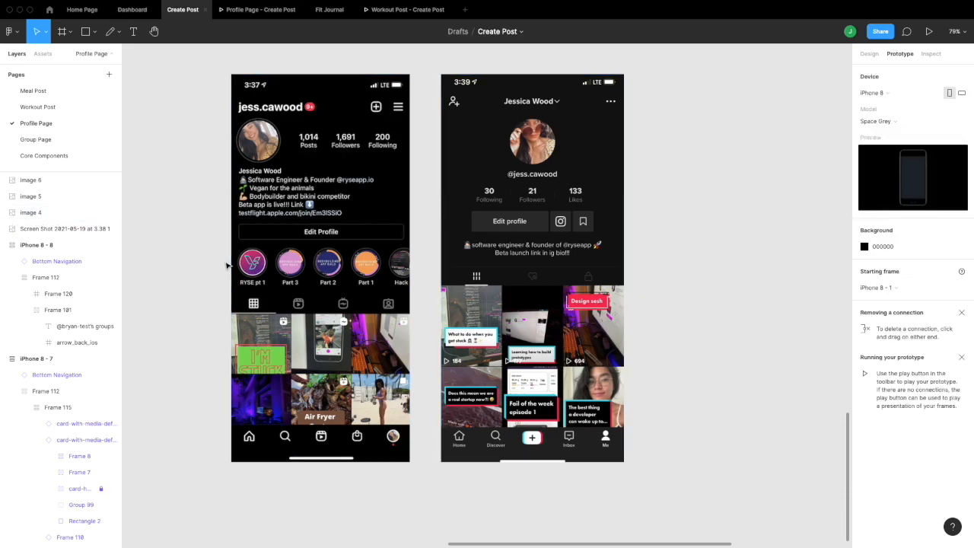
{"action": "scroll", "coordinate": [225, 265], "scroll_direction": "down", "scroll_amount": 3}
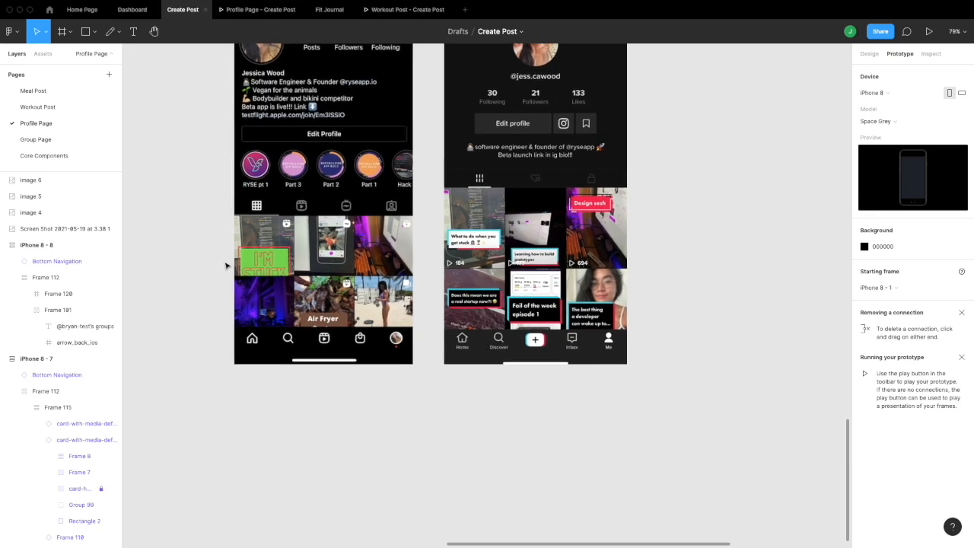
{"action": "scroll", "coordinate": [226, 265], "scroll_direction": "down", "scroll_amount": 1}
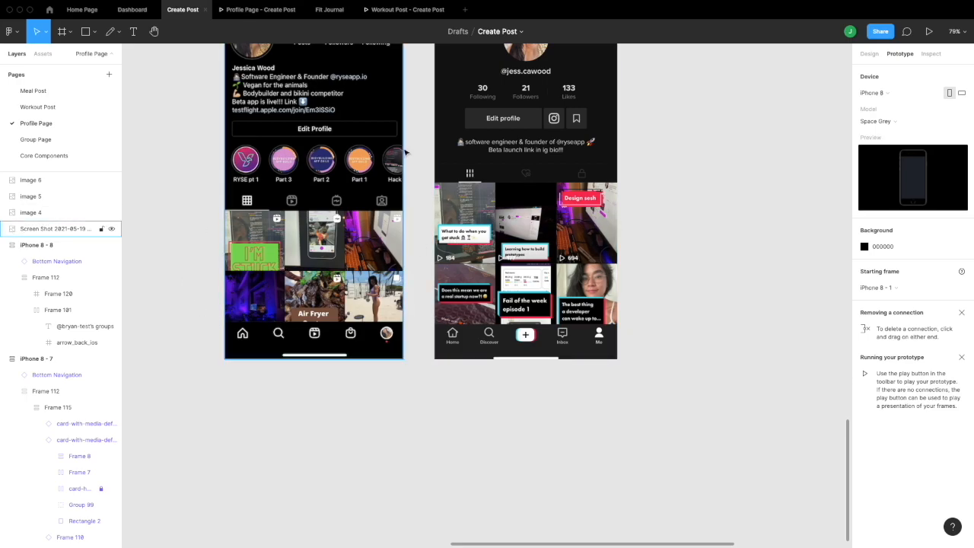
{"action": "scroll", "coordinate": [403, 395], "scroll_direction": "up", "scroll_amount": 5}
{"action": "scroll", "coordinate": [403, 396], "scroll_direction": "left", "scroll_amount": 2}
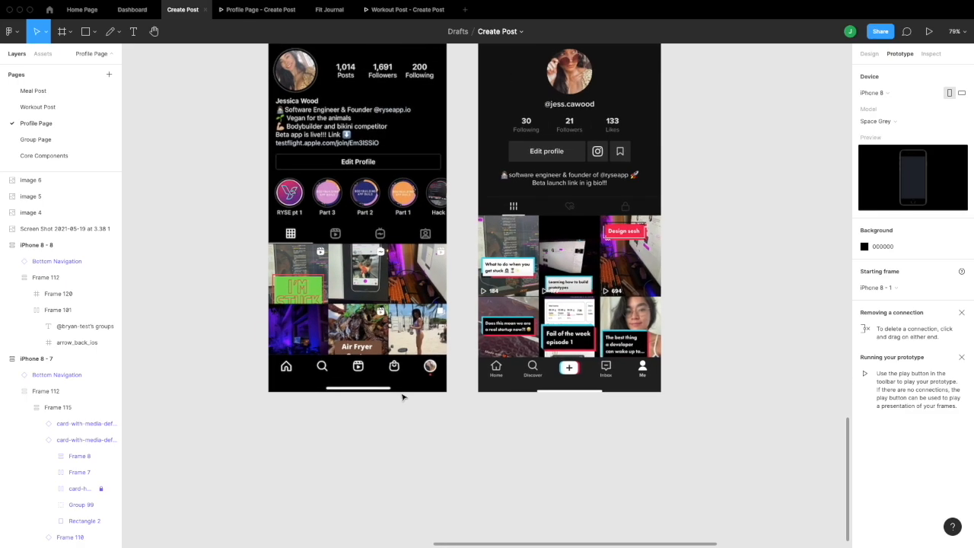
{"action": "scroll", "coordinate": [388, 380], "scroll_direction": "down", "scroll_amount": 1}
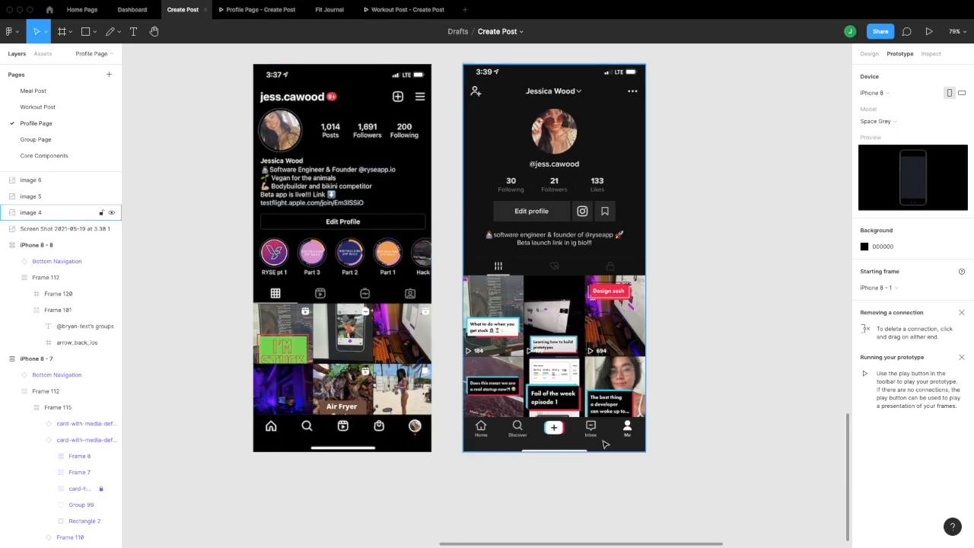
Move the Ryse profile screenshot with the food post next to the TikTok profile screenshot, completing a row of three
{"action": "scroll", "coordinate": [402, 445], "scroll_direction": "left", "scroll_amount": 7}
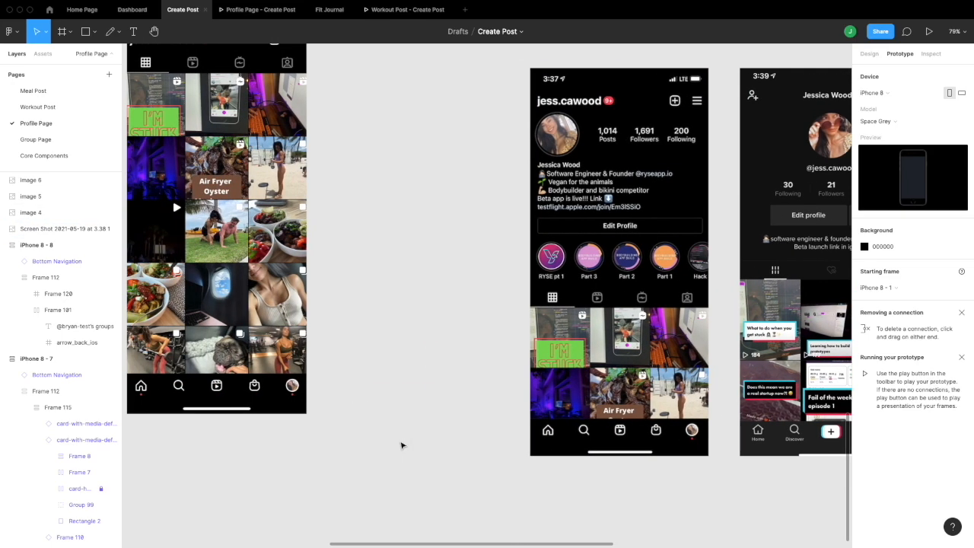
{"action": "scroll", "coordinate": [402, 447], "scroll_direction": "down", "scroll_amount": 10}
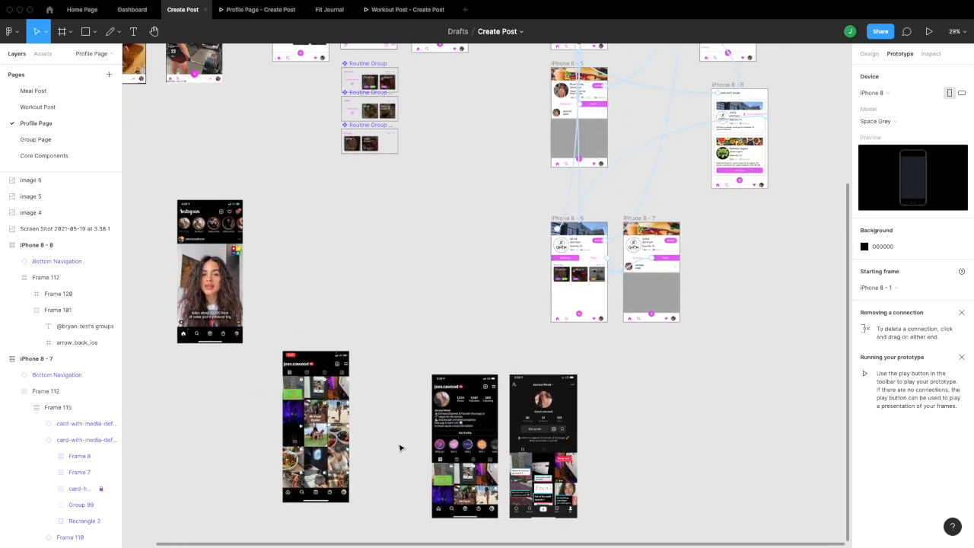
{"action": "scroll", "coordinate": [391, 231], "scroll_direction": "left", "scroll_amount": 7}
{"action": "scroll", "coordinate": [388, 214], "scroll_direction": "up", "scroll_amount": 4}
{"action": "left_click_drag", "start_coordinate": [380, 184], "coordinate": [661, 434]}
{"action": "scroll", "coordinate": [670, 435], "scroll_direction": "right", "scroll_amount": 10}
{"action": "scroll", "coordinate": [670, 434], "scroll_direction": "down", "scroll_amount": 8}
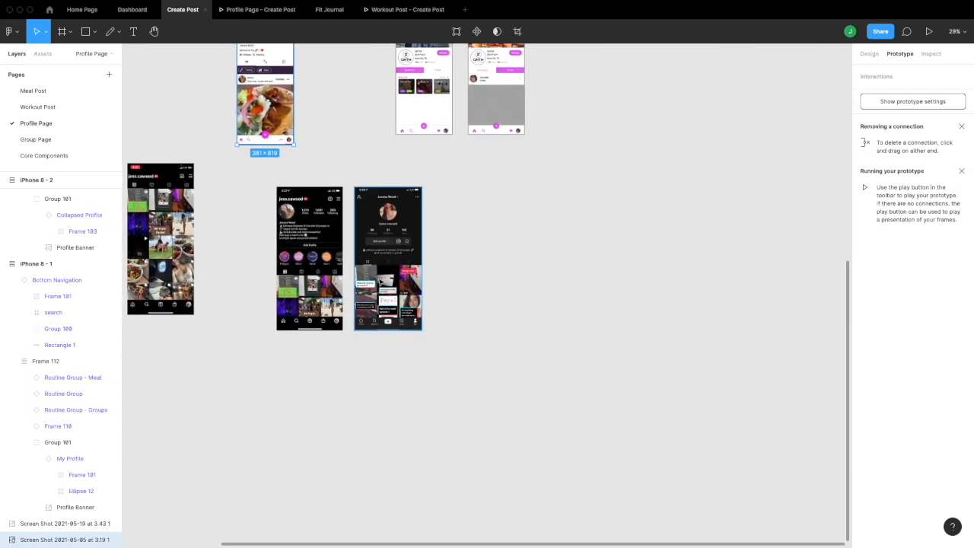
{"action": "left_click_drag", "start_coordinate": [252, 98], "coordinate": [448, 262]}
{"action": "scroll", "coordinate": [475, 326], "scroll_direction": "up", "scroll_amount": 6}
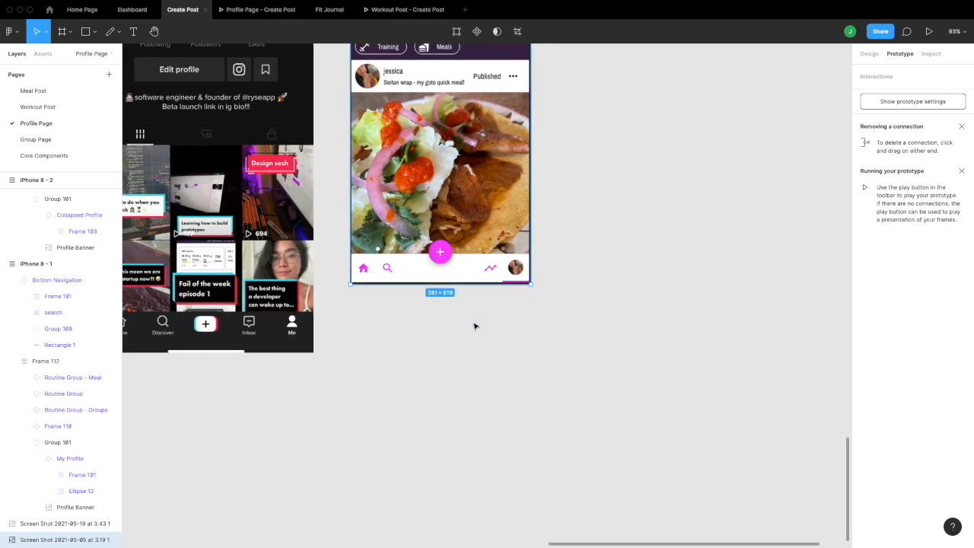
{"action": "scroll", "coordinate": [475, 326], "scroll_direction": "left", "scroll_amount": 2}
{"action": "scroll", "coordinate": [475, 325], "scroll_direction": "down", "scroll_amount": 4}
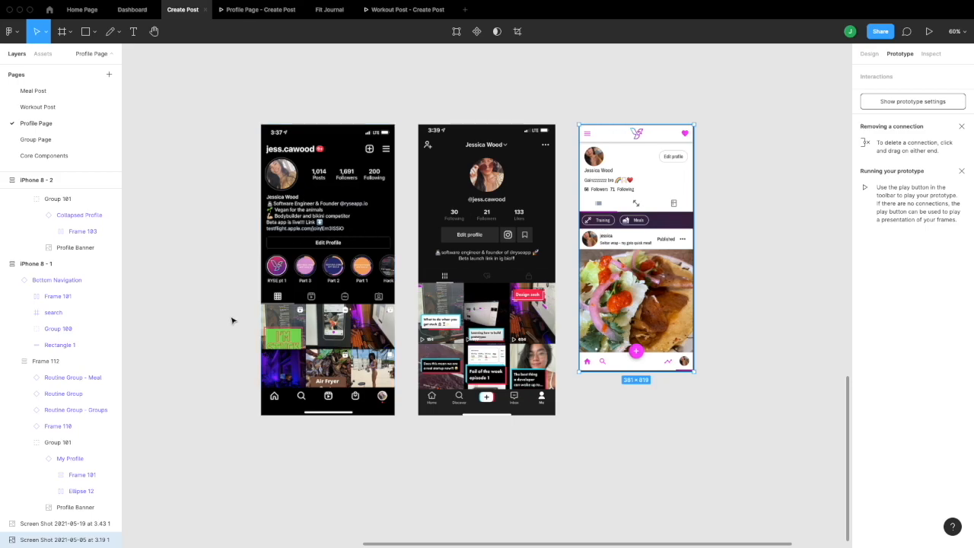
Examine the Ryse profile screenshot's layout alongside the Instagram and TikTok profiles
{"action": "scroll", "coordinate": [233, 321], "scroll_direction": "right", "scroll_amount": 1}
{"action": "scroll", "coordinate": [391, 312], "scroll_direction": "right", "scroll_amount": 1}
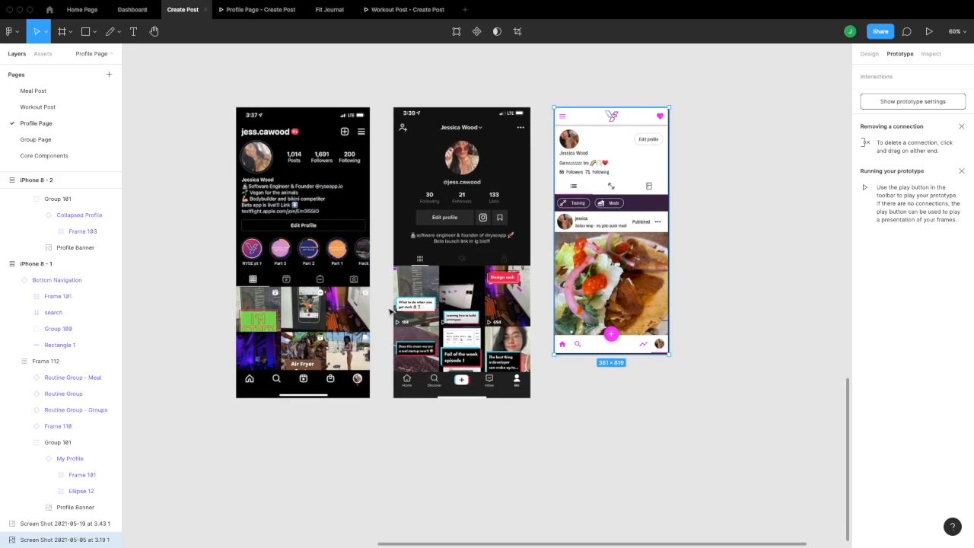
{"action": "scroll", "coordinate": [581, 349], "scroll_direction": "right", "scroll_amount": 1}
{"action": "scroll", "coordinate": [581, 349], "scroll_direction": "down", "scroll_amount": 1}
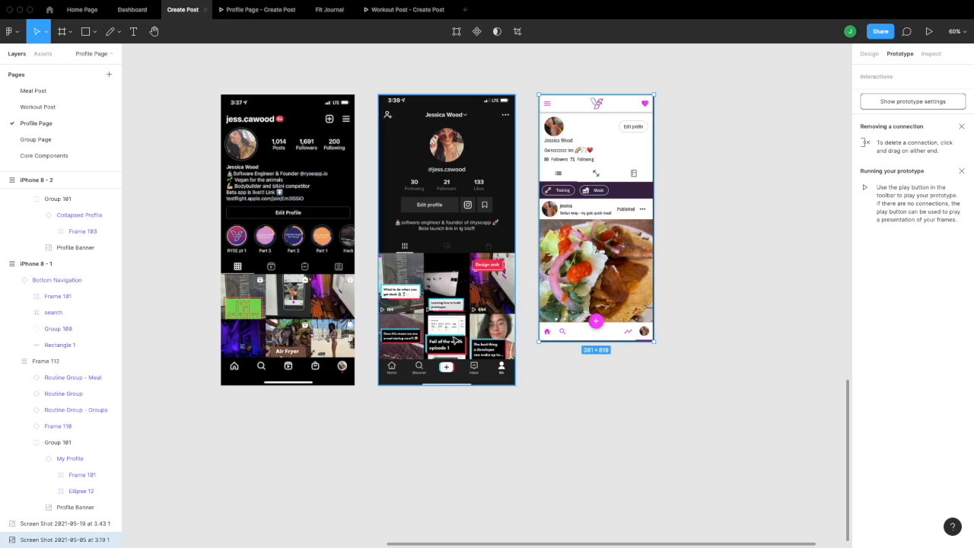
{"action": "scroll", "coordinate": [685, 327], "scroll_direction": "right", "scroll_amount": 2}
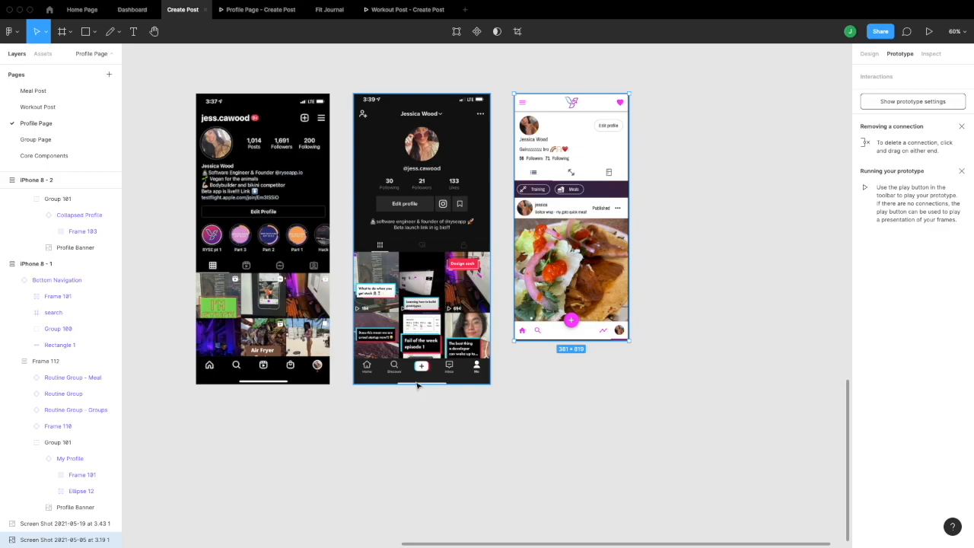
{"action": "left_click", "coordinate": [343, 373]}
{"action": "left_click", "coordinate": [563, 323]}
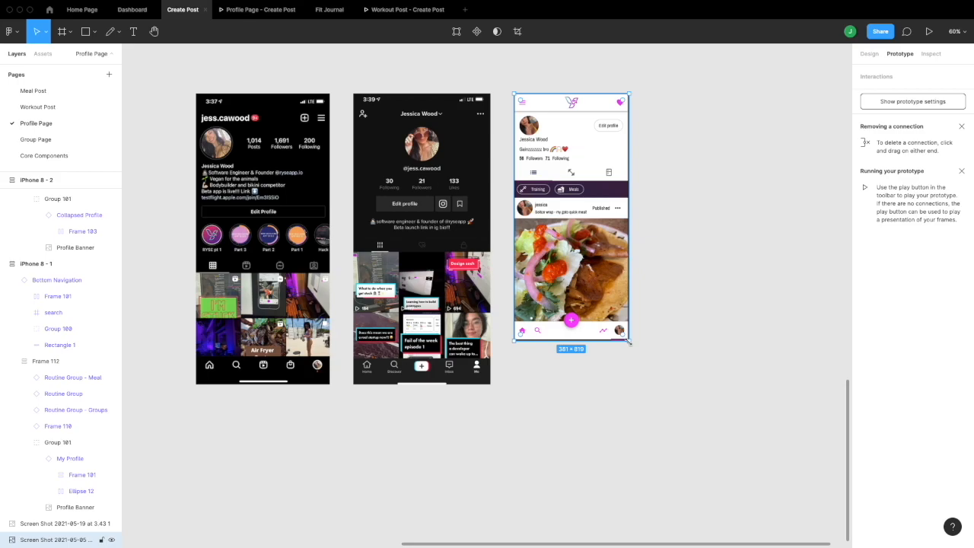
Compare the post grids of the Instagram and TikTok profile screenshots, selecting each alternately, and clear the selection
{"action": "left_click", "coordinate": [380, 278]}
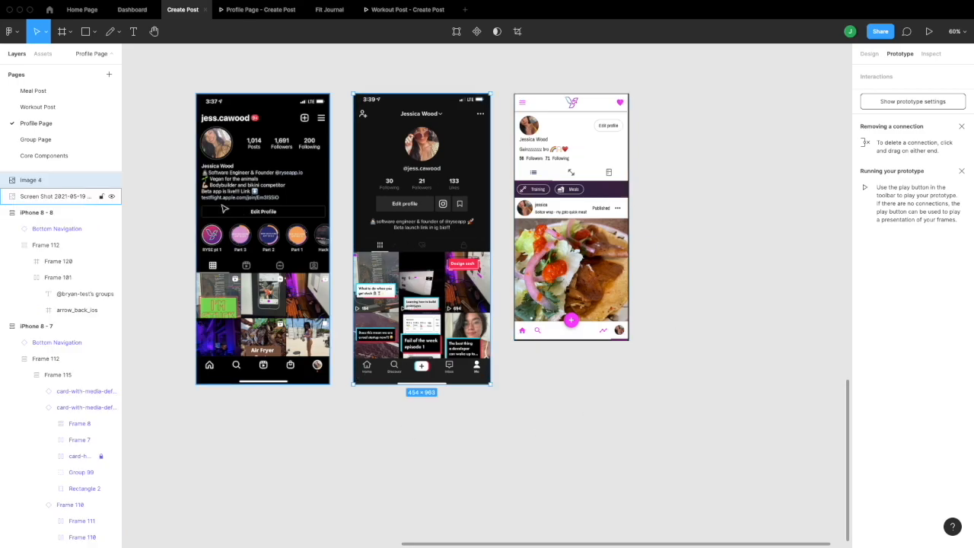
{"action": "left_click", "coordinate": [264, 273]}
{"action": "left_click", "coordinate": [412, 298]}
{"action": "left_click", "coordinate": [260, 314]}
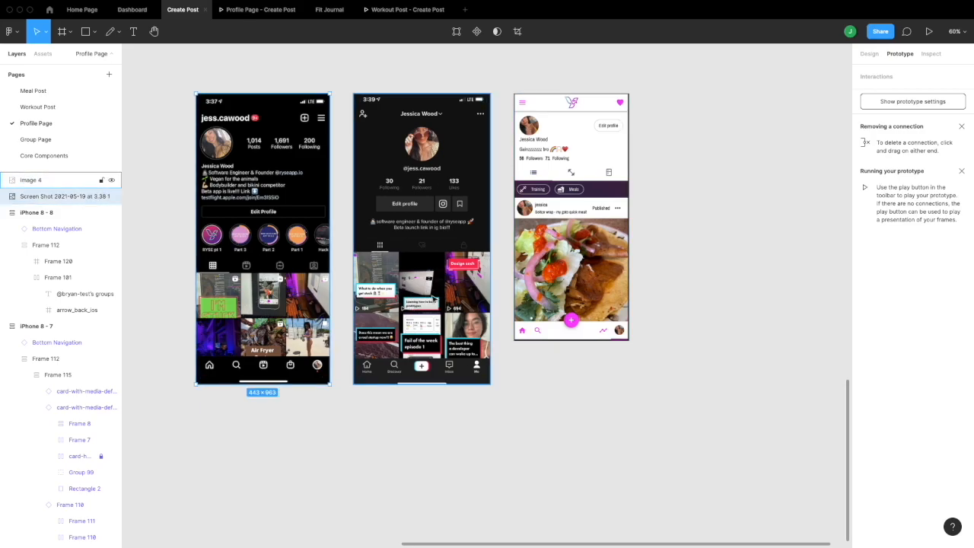
{"action": "scroll", "coordinate": [298, 318], "scroll_direction": "left", "scroll_amount": 3}
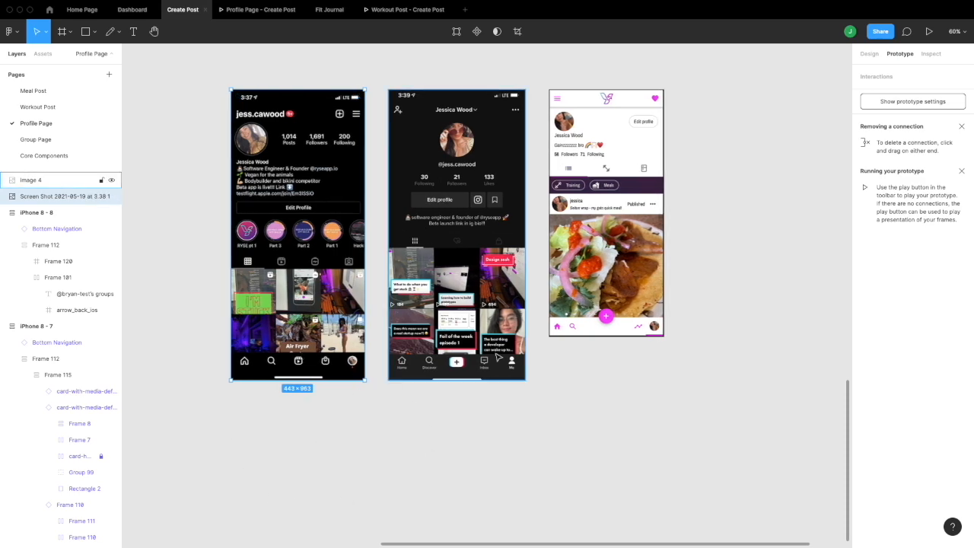
{"action": "left_click", "coordinate": [407, 315]}
{"action": "left_click", "coordinate": [313, 308]}
{"action": "left_click", "coordinate": [449, 307]}
{"action": "left_click", "coordinate": [310, 318]}
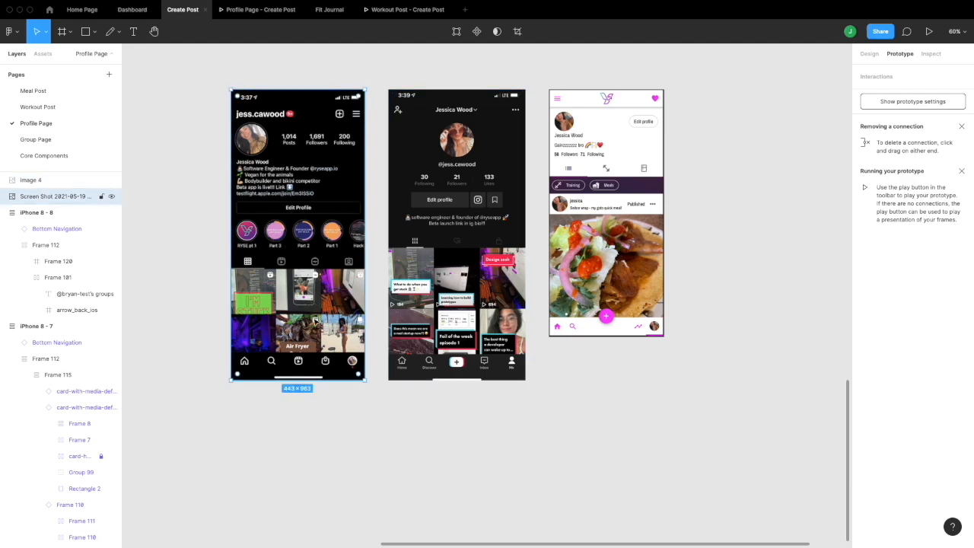
{"action": "left_click", "coordinate": [380, 461]}
{"action": "left_click", "coordinate": [303, 379]}
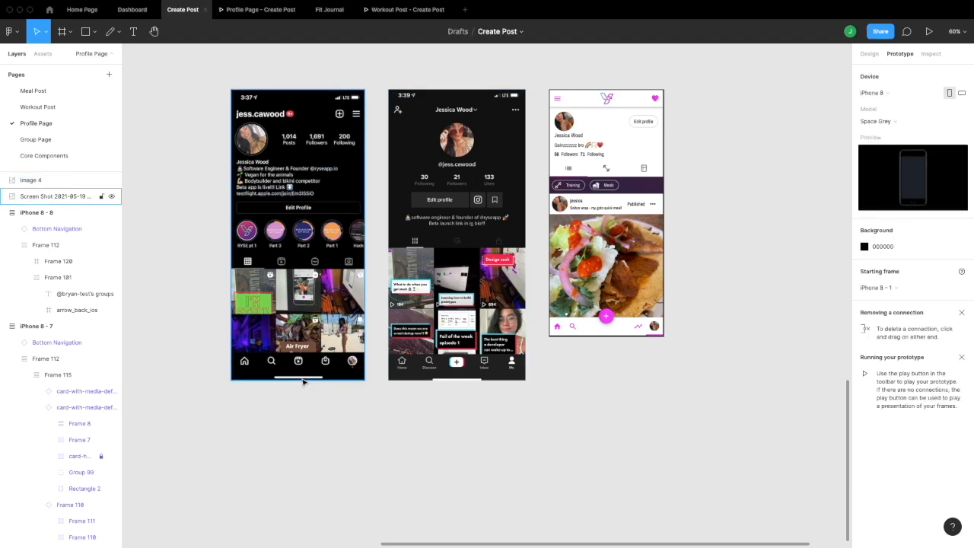
{"action": "left_click", "coordinate": [469, 355]}
{"action": "left_click", "coordinate": [404, 369]}
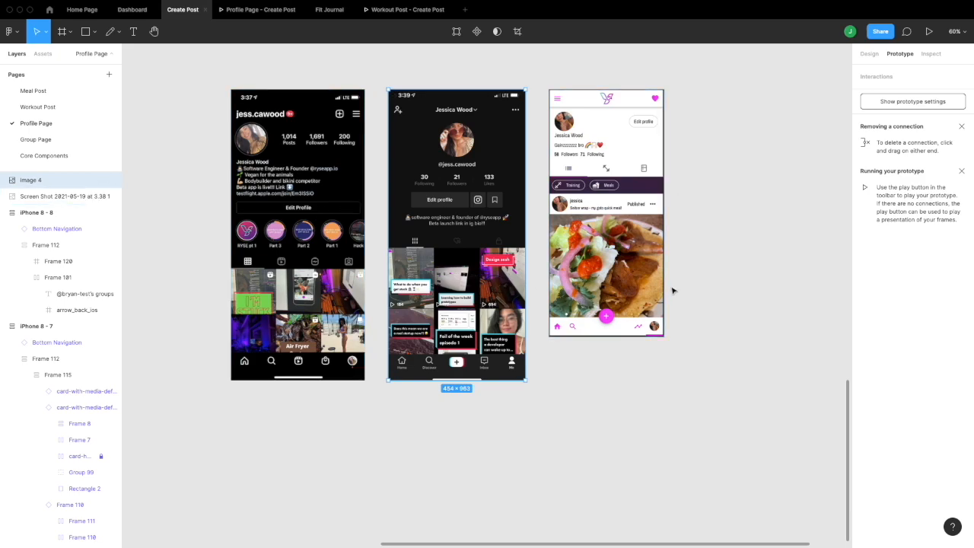
{"action": "left_click", "coordinate": [748, 268]}
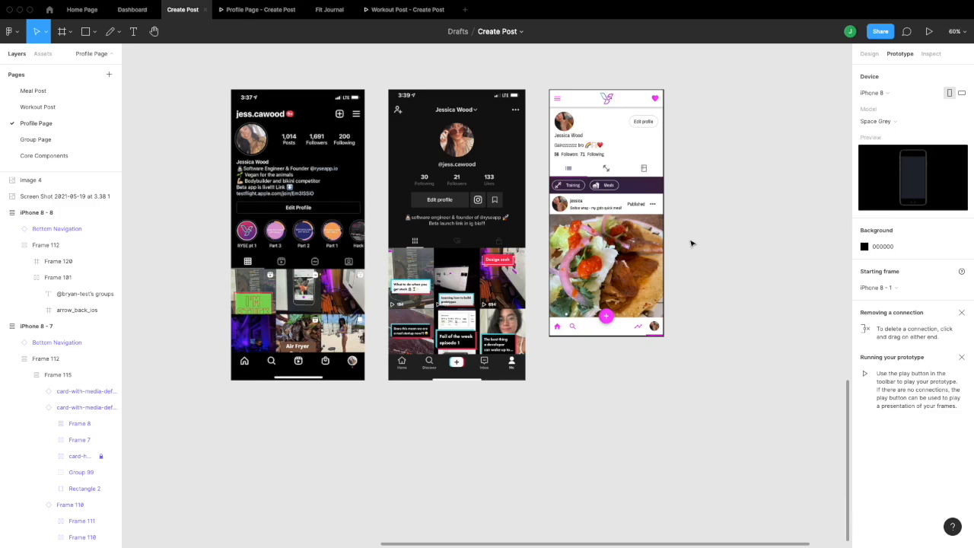
Compare the Ryse profile's single-post feed with the TikTok profile's video grid, and leave nothing selected
{"action": "scroll", "coordinate": [651, 254], "scroll_direction": "down", "scroll_amount": 1}
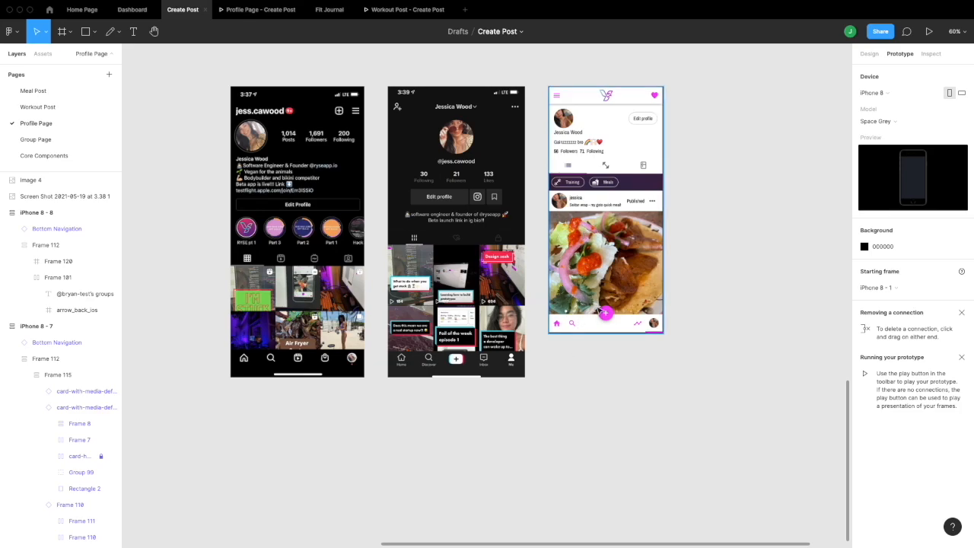
{"action": "left_click", "coordinate": [594, 344]}
{"action": "scroll", "coordinate": [612, 274], "scroll_direction": "down", "scroll_amount": 1}
{"action": "scroll", "coordinate": [611, 273], "scroll_direction": "right", "scroll_amount": 1}
{"action": "scroll", "coordinate": [611, 274], "scroll_direction": "down", "scroll_amount": 1}
{"action": "scroll", "coordinate": [611, 274], "scroll_direction": "right", "scroll_amount": 1}
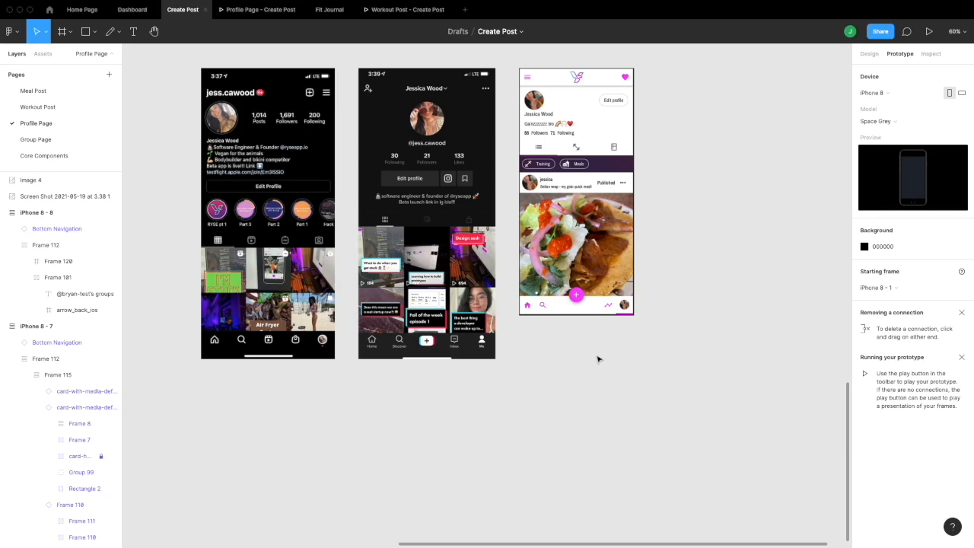
{"action": "left_click", "coordinate": [579, 251]}
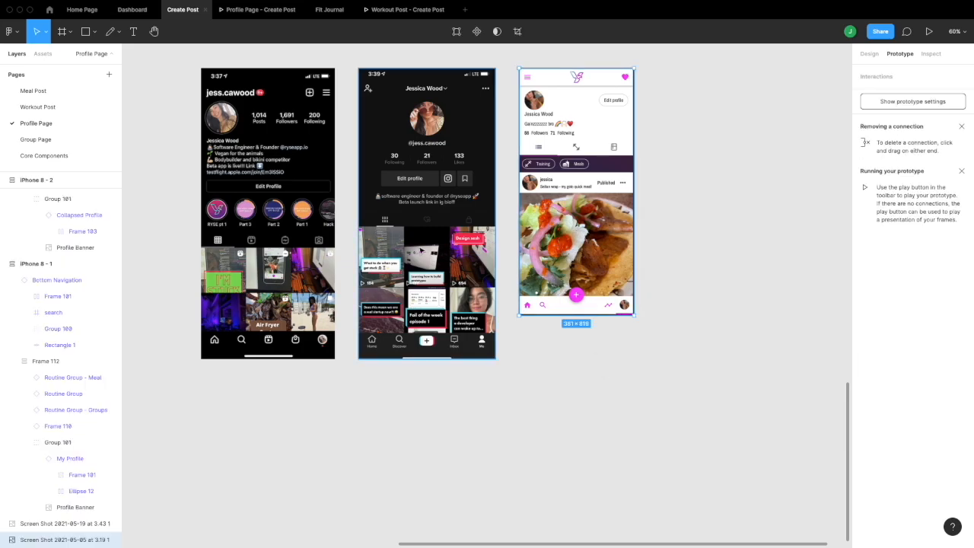
{"action": "left_click", "coordinate": [422, 251]}
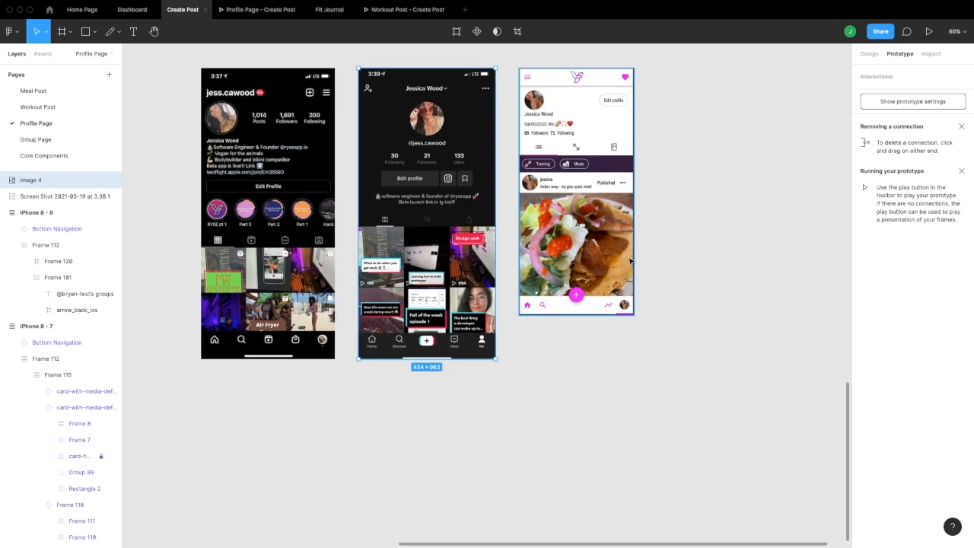
{"action": "left_click", "coordinate": [706, 223]}
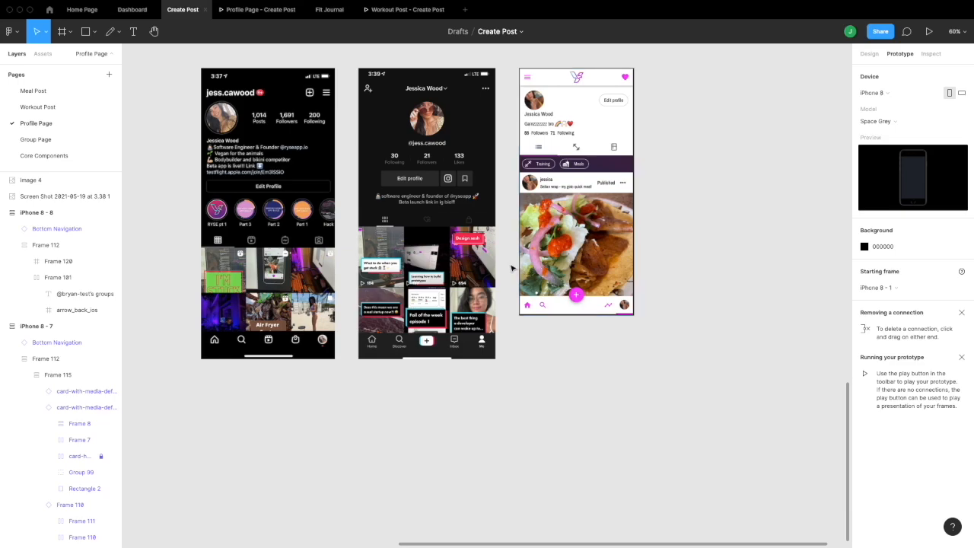
Compare the Instagram profile screenshot with the Ryse profile screenshot, selecting each in turn, and clear the selection
{"action": "left_click", "coordinate": [281, 221]}
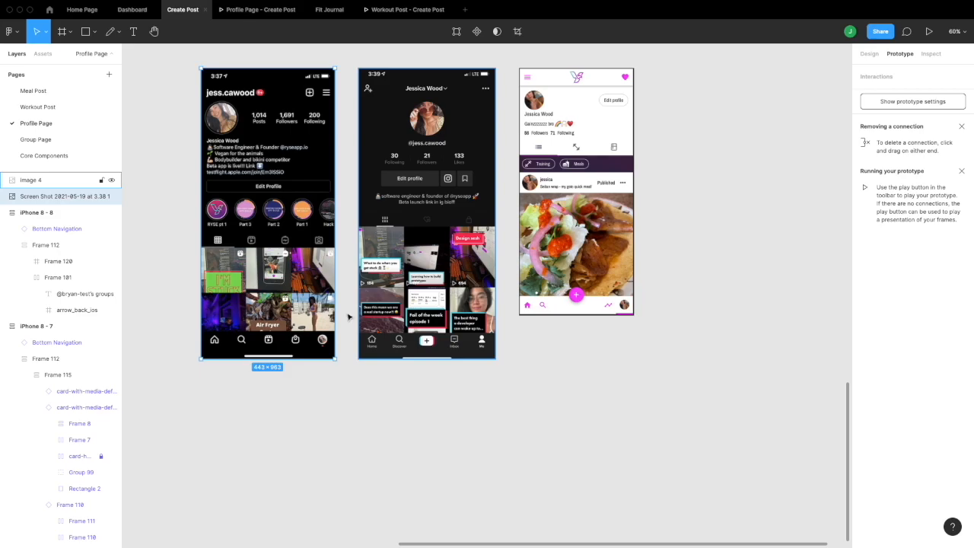
{"action": "scroll", "coordinate": [390, 310], "scroll_direction": "right", "scroll_amount": 1}
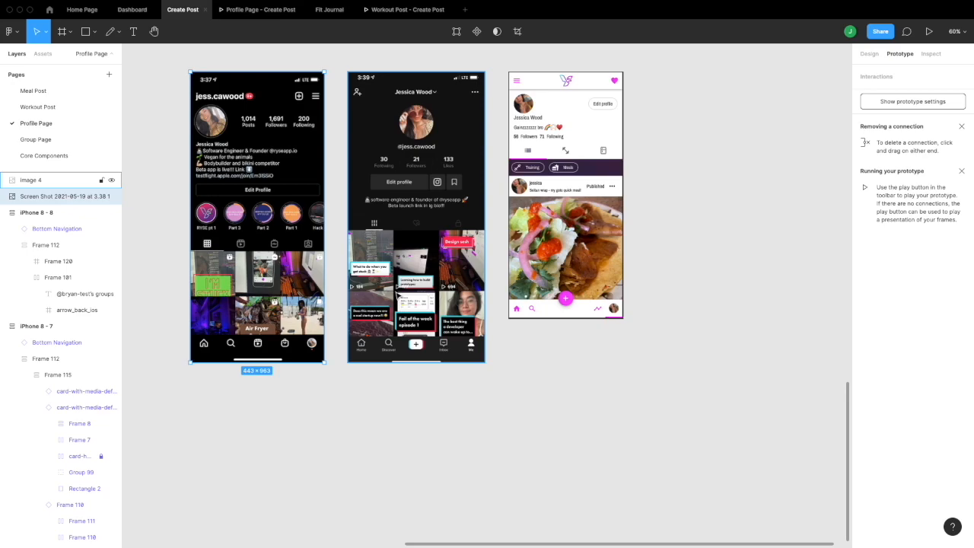
{"action": "left_click", "coordinate": [542, 291]}
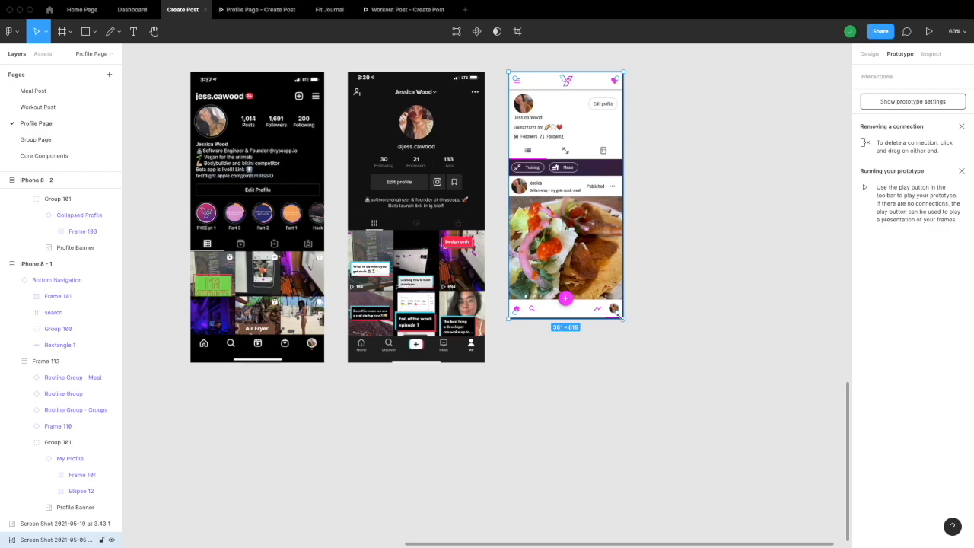
{"action": "scroll", "coordinate": [680, 363], "scroll_direction": "right", "scroll_amount": 2}
{"action": "scroll", "coordinate": [680, 363], "scroll_direction": "up", "scroll_amount": 1}
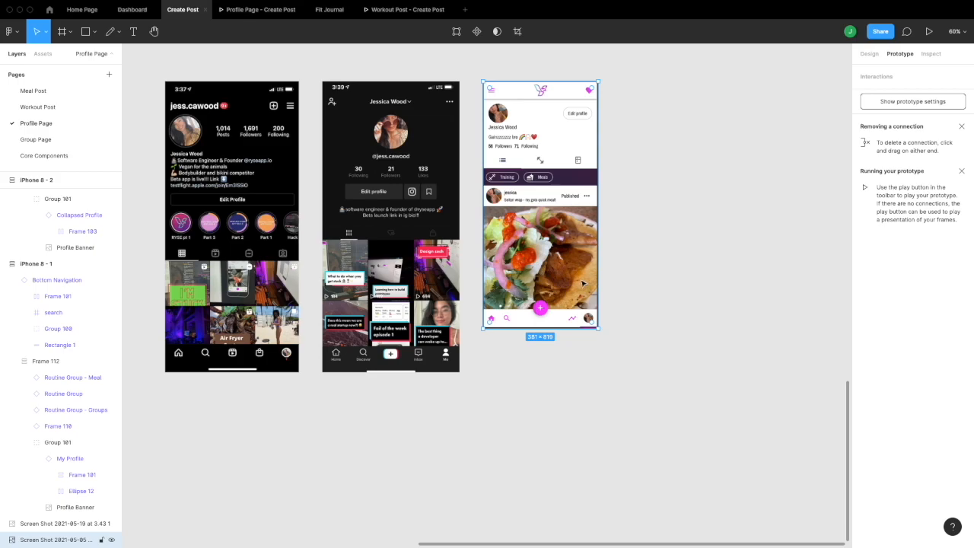
{"action": "left_click", "coordinate": [523, 350]}
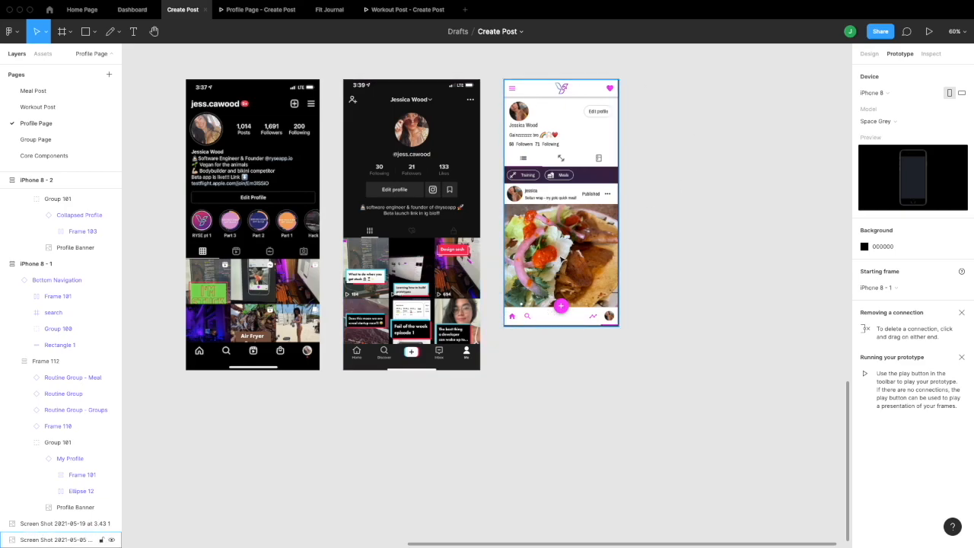
{"action": "scroll", "coordinate": [563, 259], "scroll_direction": "left", "scroll_amount": 1}
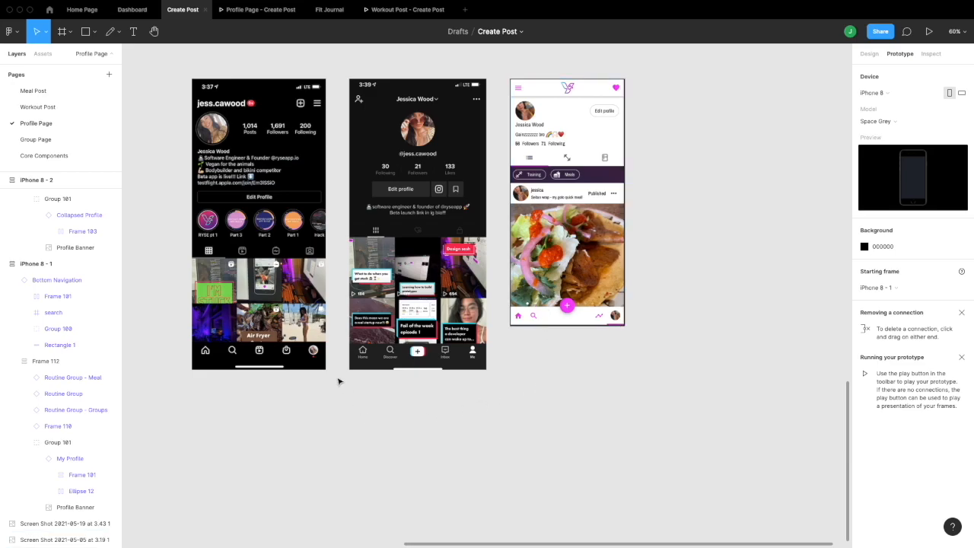
{"action": "scroll", "coordinate": [339, 381], "scroll_direction": "left", "scroll_amount": 2}
{"action": "scroll", "coordinate": [338, 381], "scroll_direction": "up", "scroll_amount": 1}
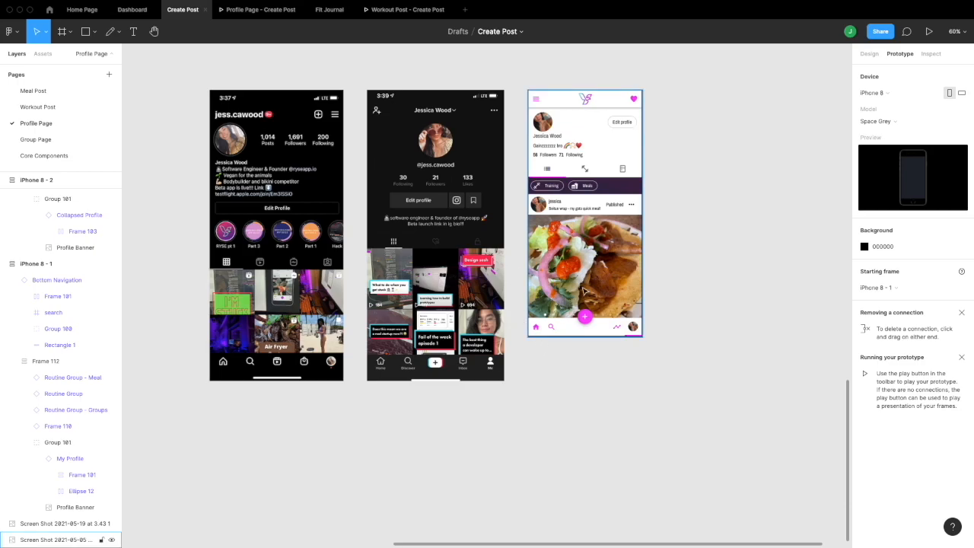
Select the Instagram profile screenshot to examine its header and post grid, and leave nothing selected
{"action": "left_click", "coordinate": [318, 199]}
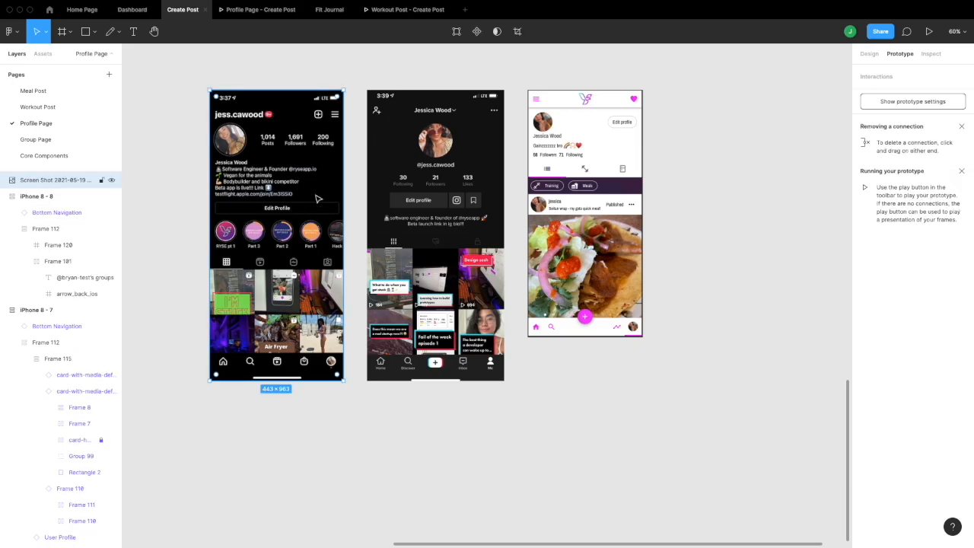
{"action": "scroll", "coordinate": [335, 200], "scroll_direction": "left", "scroll_amount": 3}
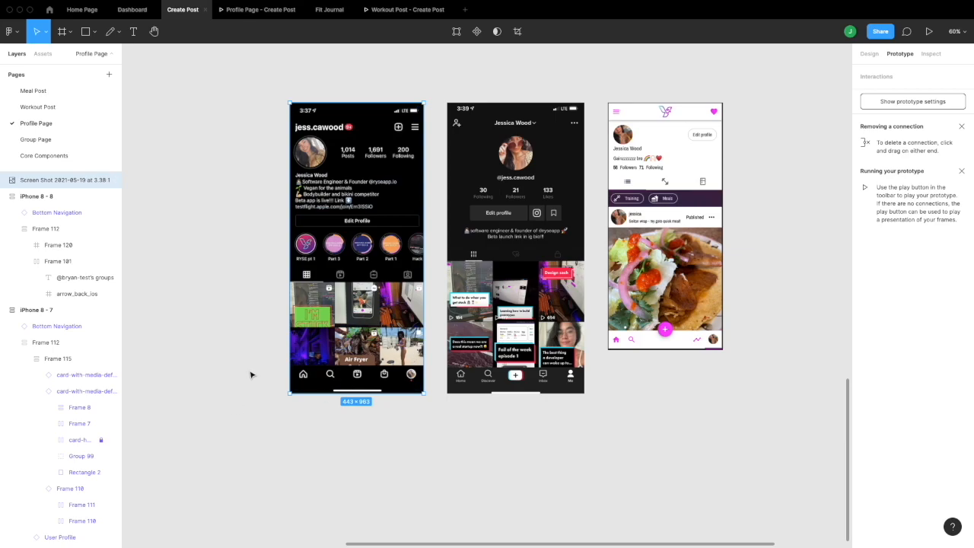
{"action": "scroll", "coordinate": [251, 374], "scroll_direction": "up", "scroll_amount": 2}
{"action": "scroll", "coordinate": [252, 375], "scroll_direction": "right", "scroll_amount": 1}
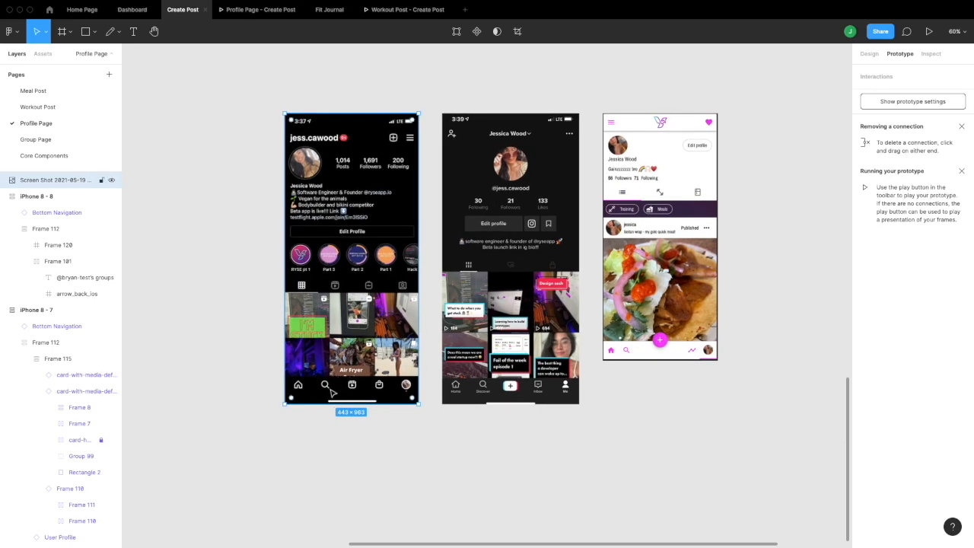
{"action": "left_click", "coordinate": [339, 452]}
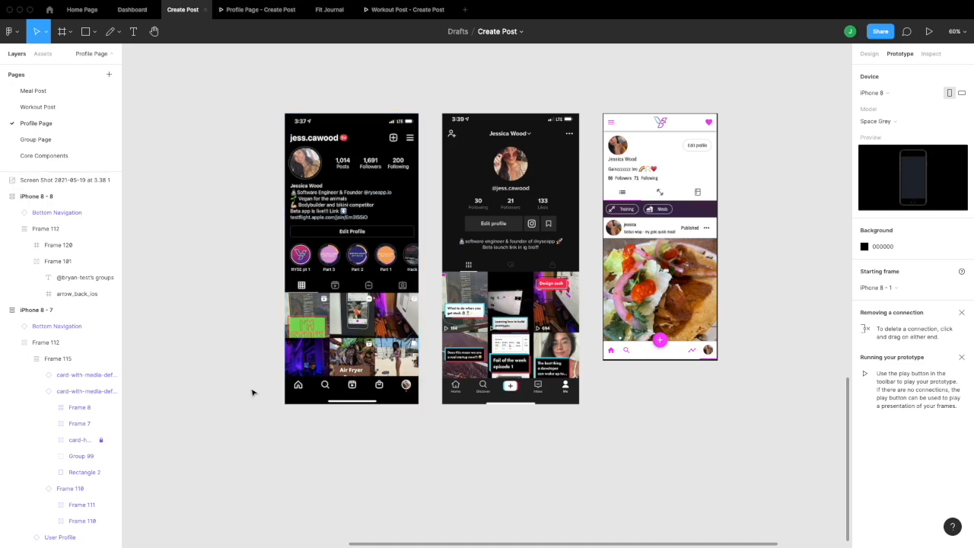
Examine the Instagram profile's header, highlights, post grid and bottom navigation at close range beside the TikTok profile, and clear the selection
{"action": "left_click", "coordinate": [327, 388]}
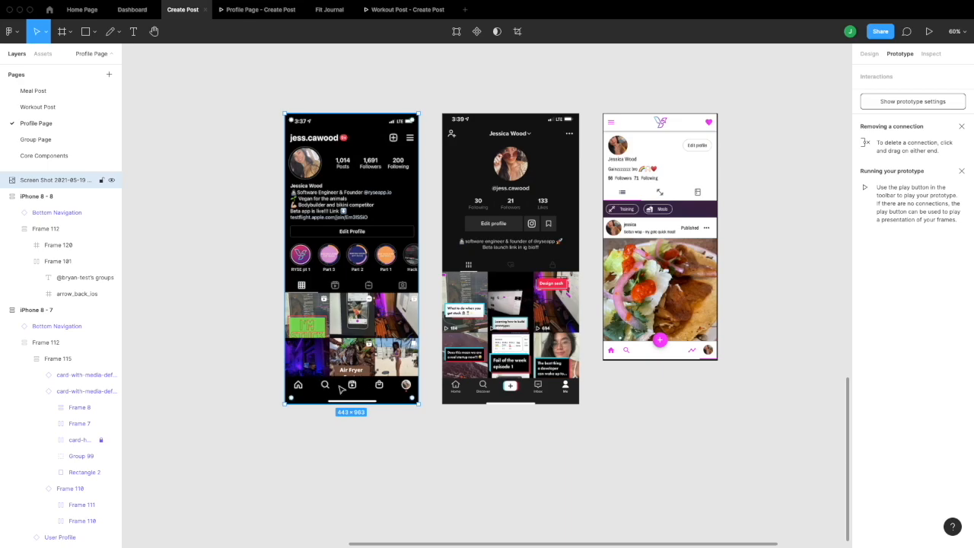
{"action": "scroll", "coordinate": [325, 386], "scroll_direction": "up", "scroll_amount": 5}
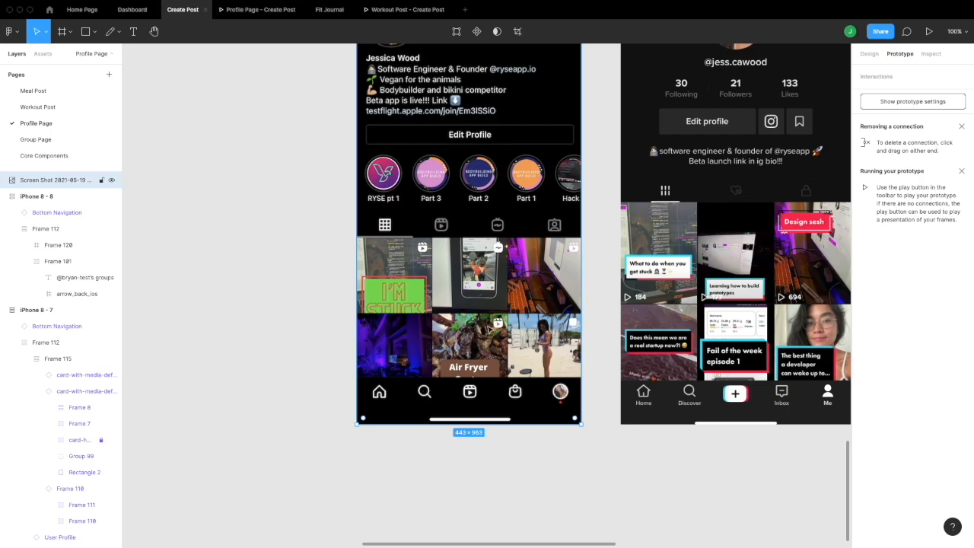
{"action": "scroll", "coordinate": [491, 329], "scroll_direction": "up", "scroll_amount": 2}
{"action": "scroll", "coordinate": [548, 395], "scroll_direction": "up", "scroll_amount": 2}
{"action": "scroll", "coordinate": [548, 396], "scroll_direction": "right", "scroll_amount": 2}
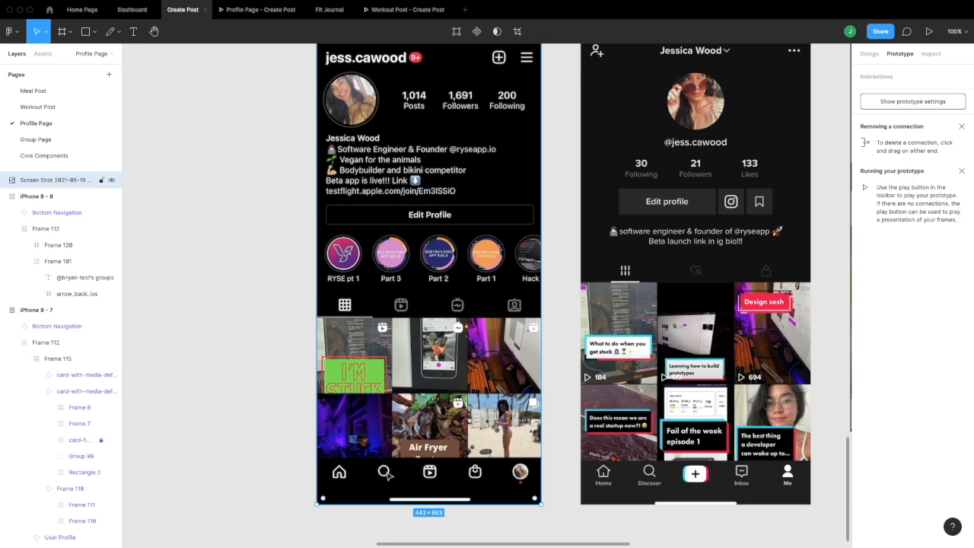
{"action": "scroll", "coordinate": [417, 478], "scroll_direction": "up", "scroll_amount": 3}
{"action": "scroll", "coordinate": [417, 478], "scroll_direction": "right", "scroll_amount": 2}
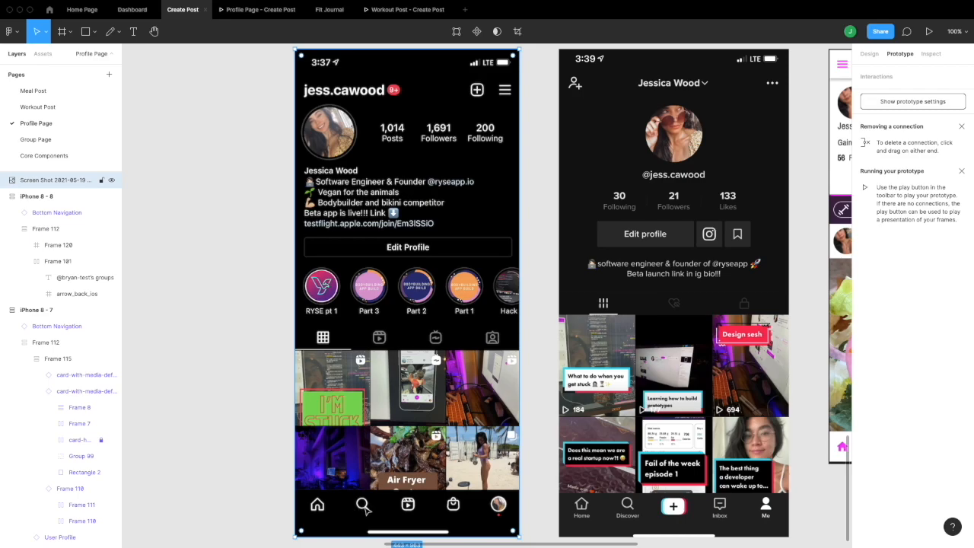
{"action": "left_click", "coordinate": [277, 510]}
{"action": "scroll", "coordinate": [277, 510], "scroll_direction": "right", "scroll_amount": 3}
{"action": "scroll", "coordinate": [277, 510], "scroll_direction": "down", "scroll_amount": 1}
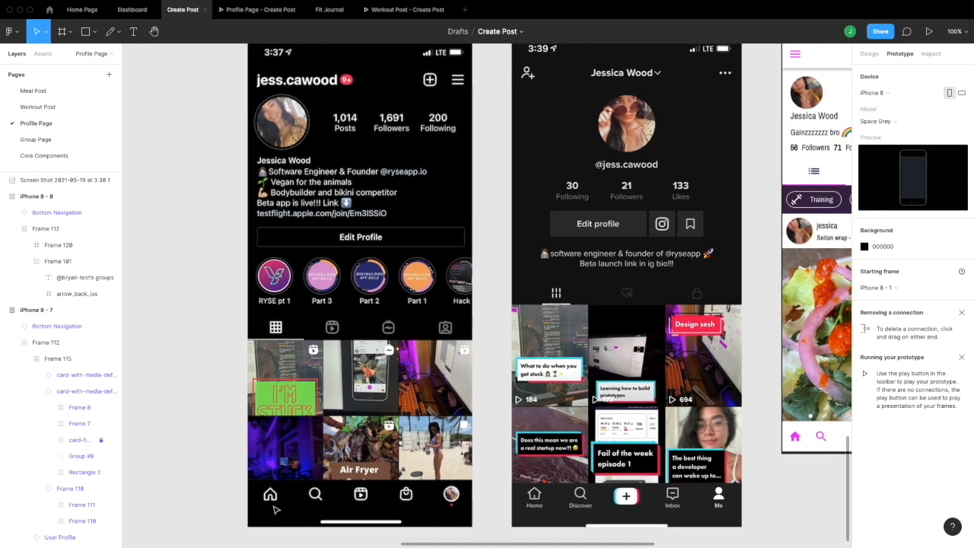
Review the full Instagram, TikTok and Ryse profile screenshots side by side
{"action": "scroll", "coordinate": [277, 510], "scroll_direction": "down", "scroll_amount": 5}
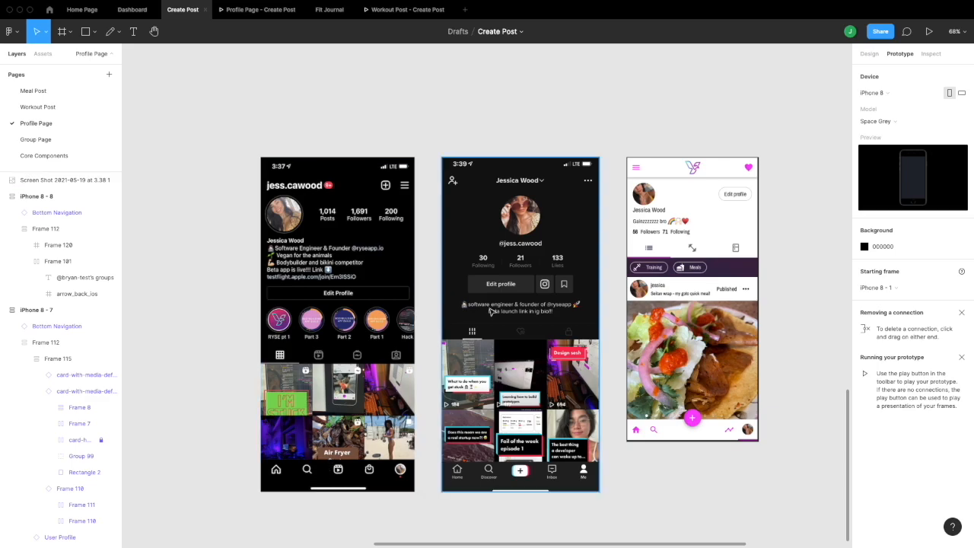
{"action": "scroll", "coordinate": [302, 242], "scroll_direction": "down", "scroll_amount": 2}
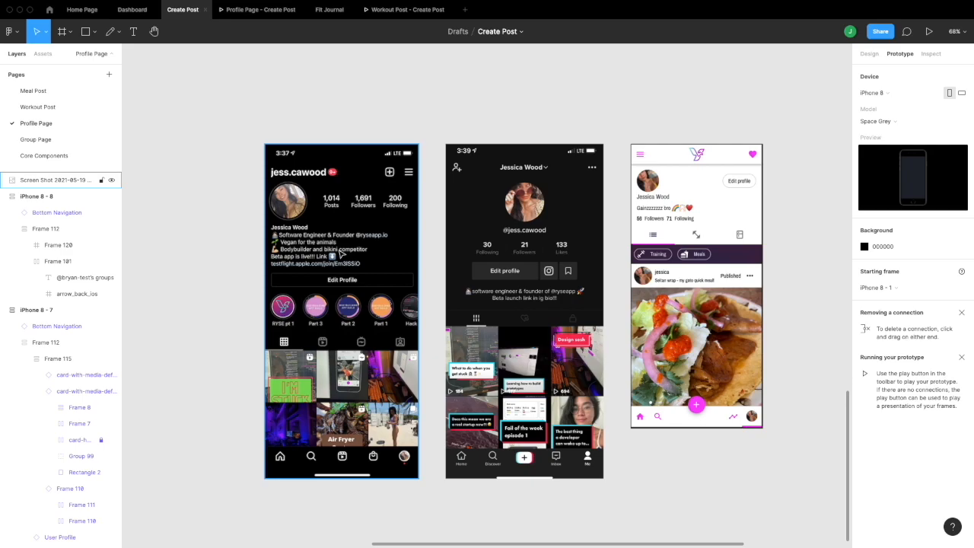
{"action": "scroll", "coordinate": [343, 253], "scroll_direction": "down", "scroll_amount": 4}
{"action": "scroll", "coordinate": [343, 253], "scroll_direction": "left", "scroll_amount": 1}
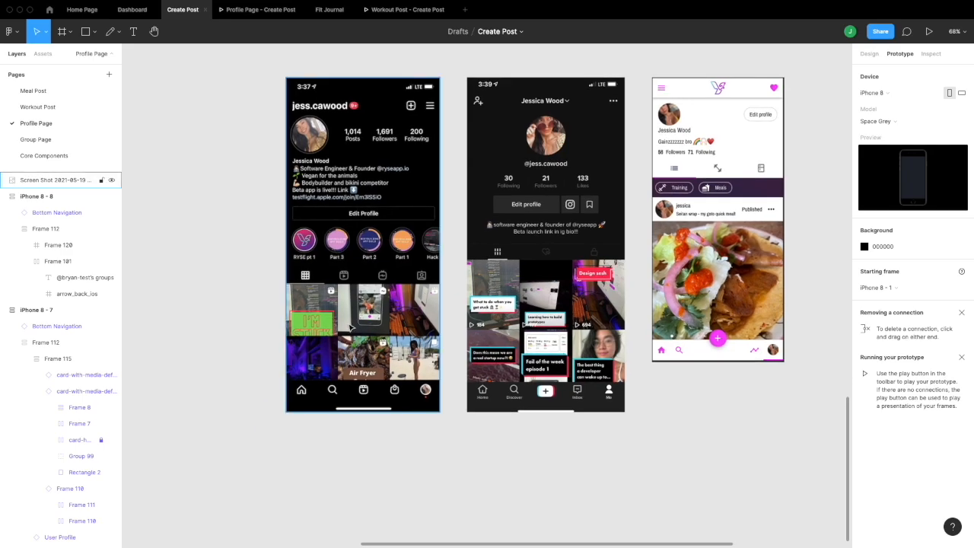
{"action": "scroll", "coordinate": [350, 308], "scroll_direction": "down", "scroll_amount": 2}
{"action": "scroll", "coordinate": [350, 308], "scroll_direction": "left", "scroll_amount": 2}
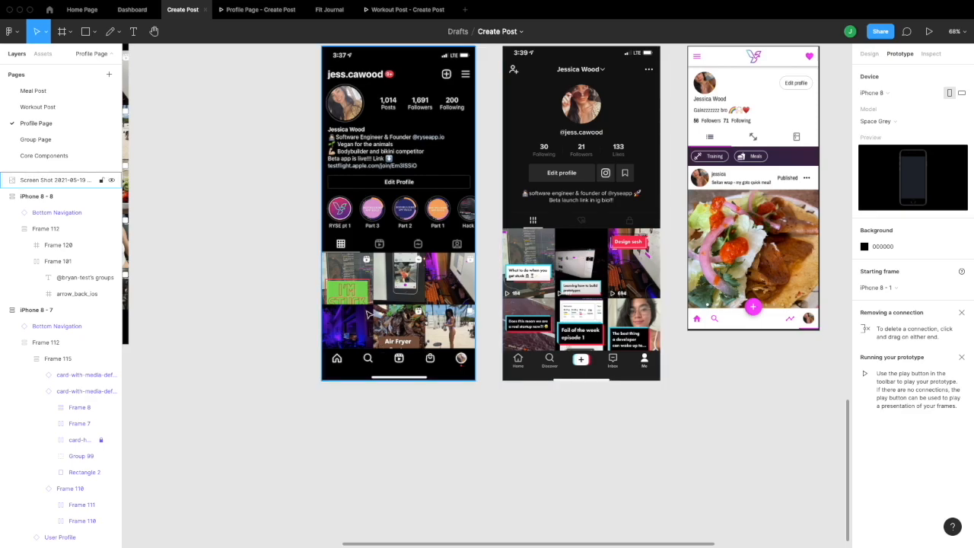
{"action": "scroll", "coordinate": [517, 274], "scroll_direction": "left", "scroll_amount": 1}
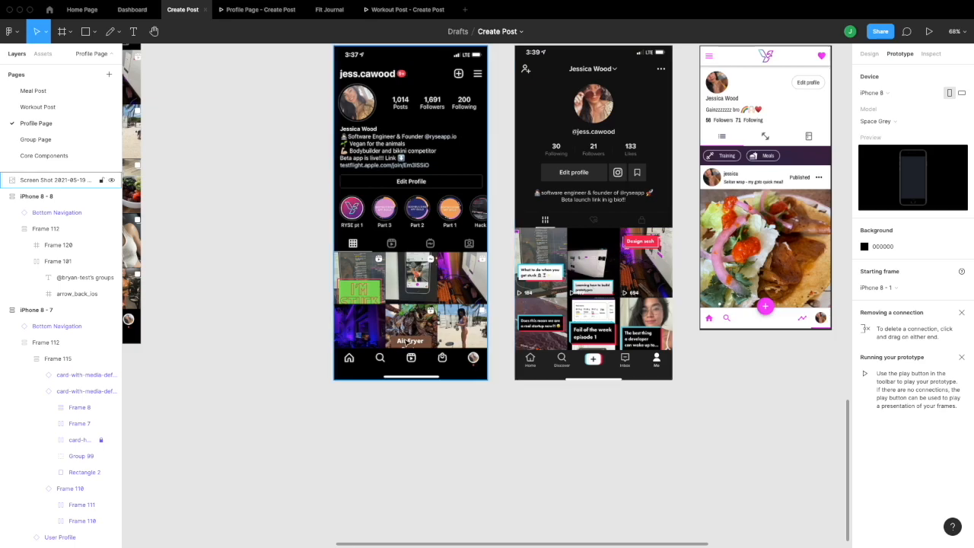
Move the scrolled Instagram post-grid screenshot directly beside the Instagram profile screenshot, opposite the TikTok one, and clear the selection
{"action": "scroll", "coordinate": [408, 341], "scroll_direction": "left", "scroll_amount": 2}
{"action": "scroll", "coordinate": [408, 341], "scroll_direction": "down", "scroll_amount": 1}
{"action": "scroll", "coordinate": [447, 308], "scroll_direction": "down", "scroll_amount": 1}
{"action": "scroll", "coordinate": [447, 308], "scroll_direction": "left", "scroll_amount": 1}
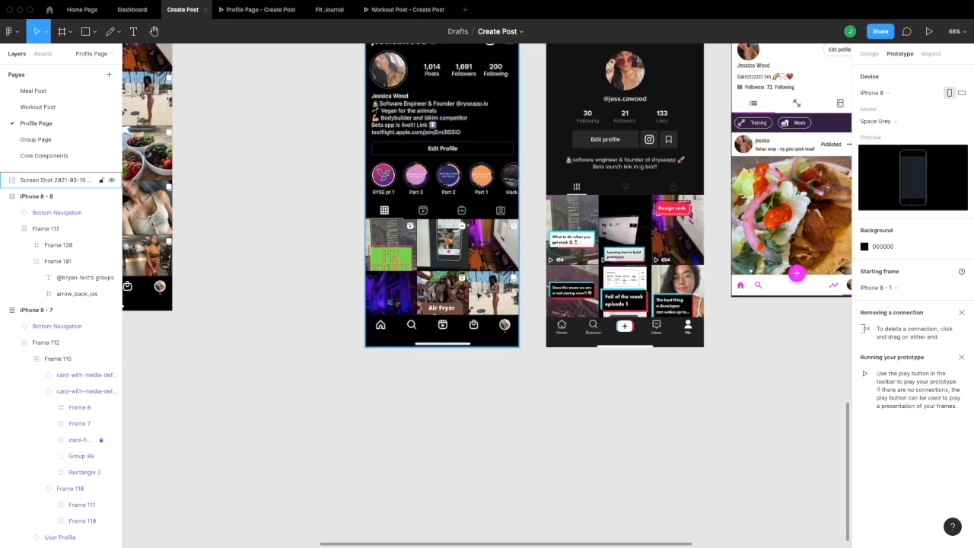
{"action": "scroll", "coordinate": [348, 277], "scroll_direction": "down", "scroll_amount": 2}
{"action": "scroll", "coordinate": [350, 275], "scroll_direction": "left", "scroll_amount": 10}
{"action": "scroll", "coordinate": [351, 276], "scroll_direction": "up", "scroll_amount": 4}
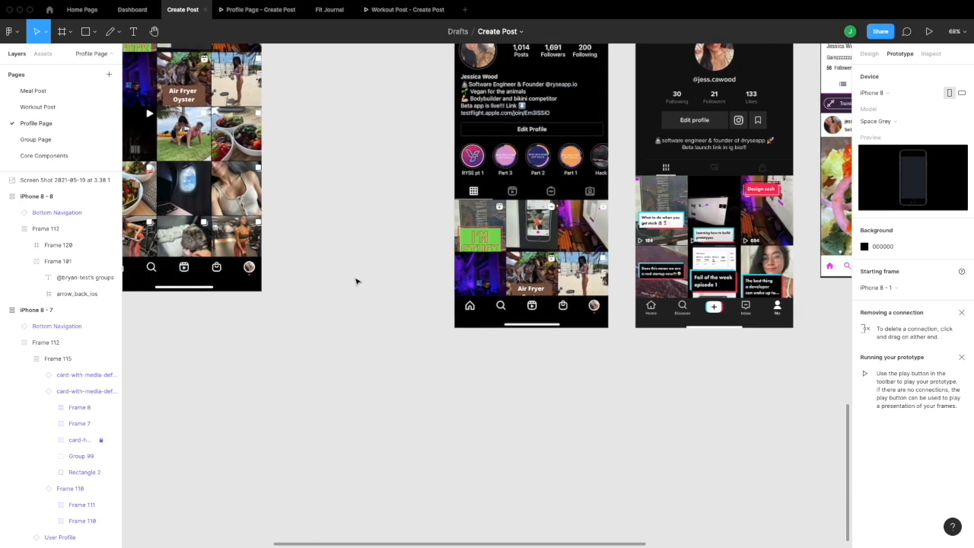
{"action": "scroll", "coordinate": [356, 278], "scroll_direction": "up", "scroll_amount": 3}
{"action": "left_click_drag", "start_coordinate": [336, 66], "coordinate": [511, 119]}
{"action": "scroll", "coordinate": [502, 152], "scroll_direction": "right", "scroll_amount": 3}
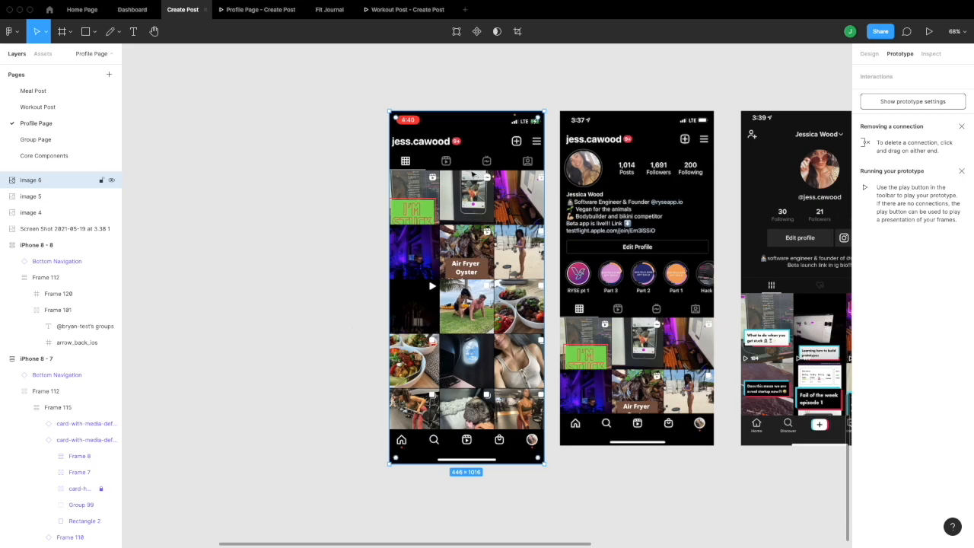
{"action": "left_click", "coordinate": [343, 409]}
{"action": "scroll", "coordinate": [347, 408], "scroll_direction": "right", "scroll_amount": 3}
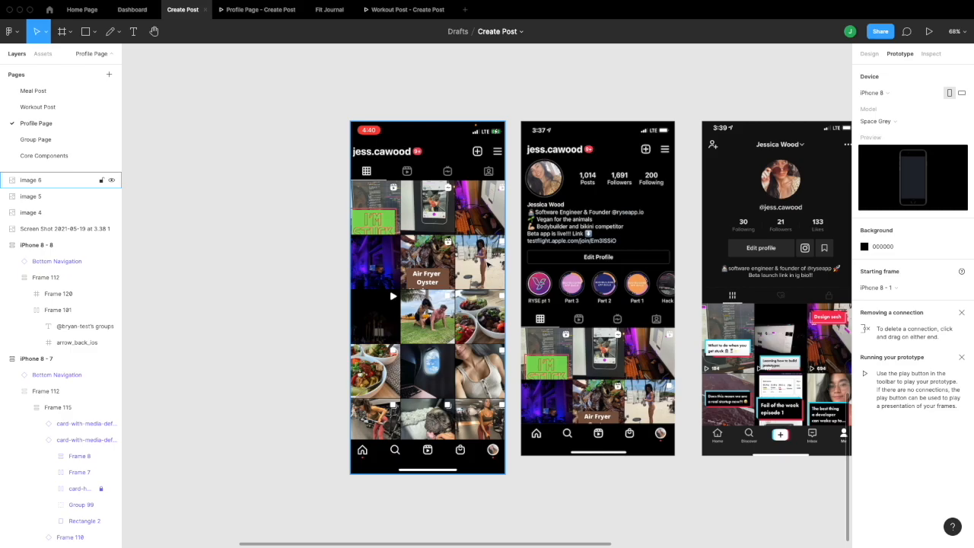
Examine the beach workout photo in the Instagram post grid up close and select that grid screenshot
{"action": "scroll", "coordinate": [489, 264], "scroll_direction": "up", "scroll_amount": 10}
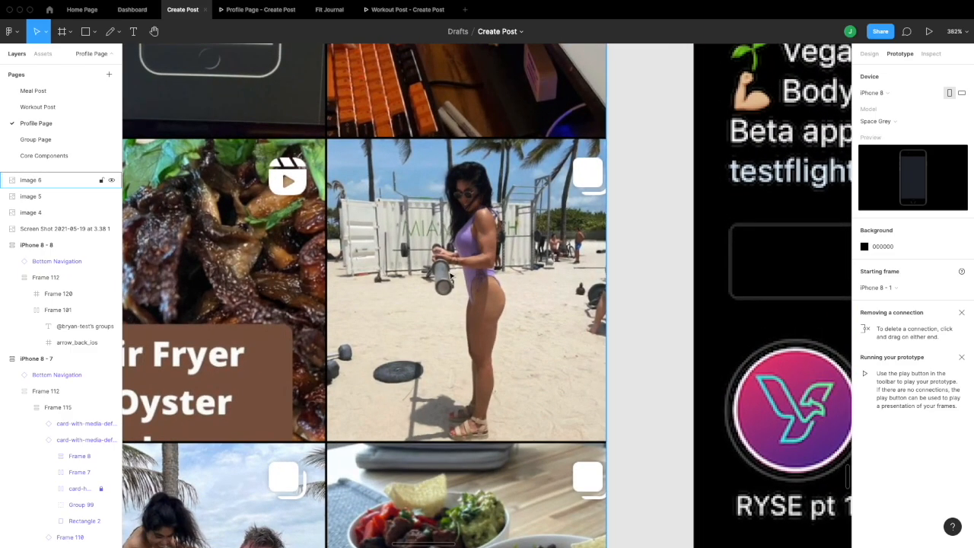
{"action": "scroll", "coordinate": [545, 310], "scroll_direction": "down", "scroll_amount": 5}
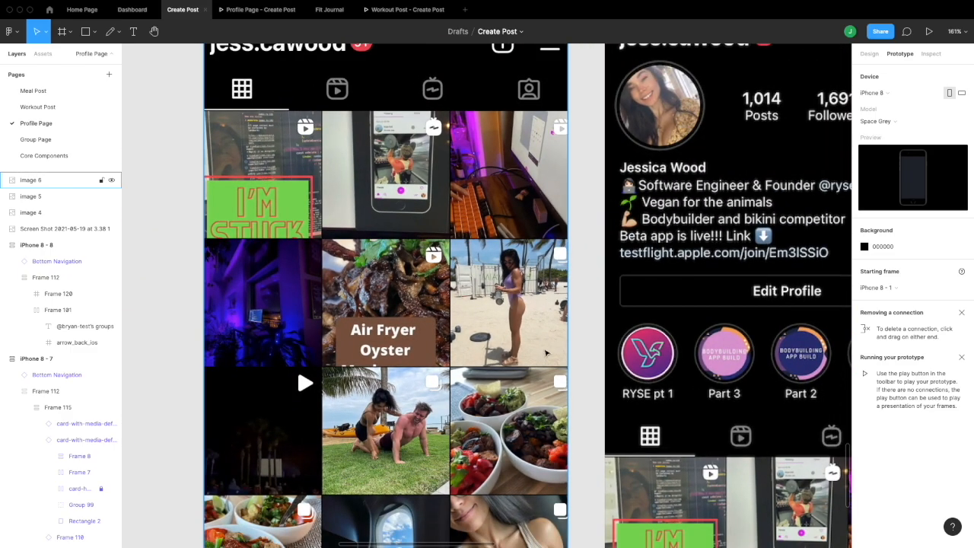
{"action": "left_click", "coordinate": [518, 299]}
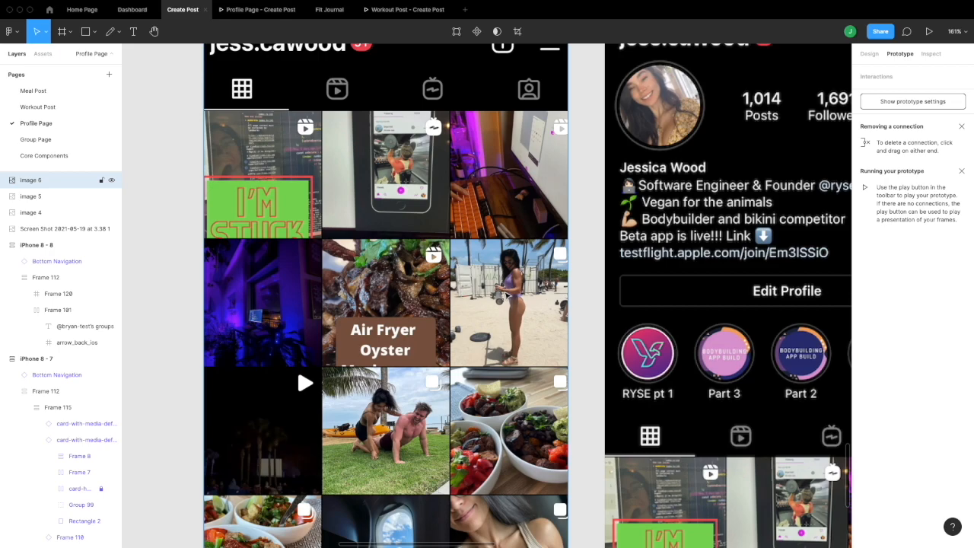
{"action": "scroll", "coordinate": [507, 296], "scroll_direction": "down", "scroll_amount": 2}
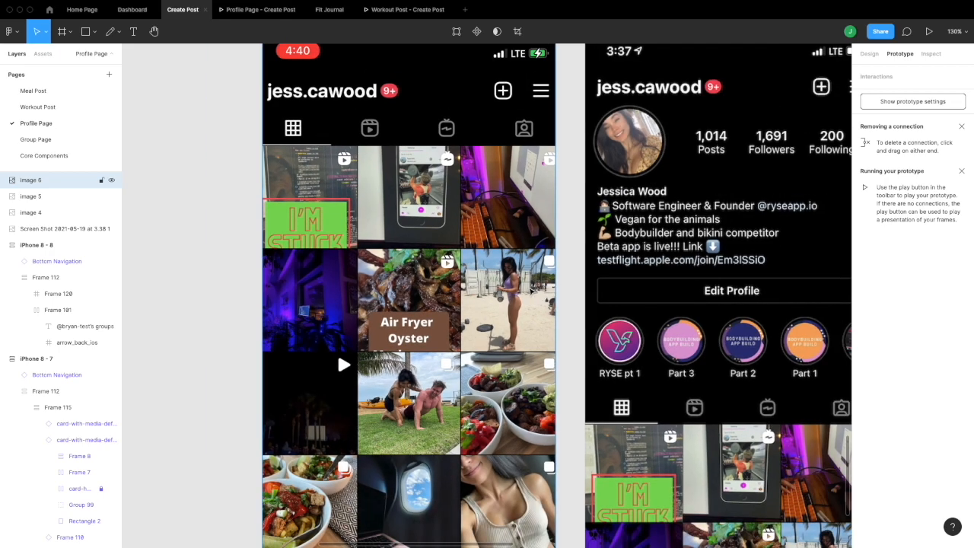
{"action": "scroll", "coordinate": [531, 289], "scroll_direction": "down", "scroll_amount": 3}
Examine the food and gym photos in the Instagram post grid up close, and compare the whole grid with the neighbouring profiles
{"action": "scroll", "coordinate": [543, 325], "scroll_direction": "up", "scroll_amount": 3}
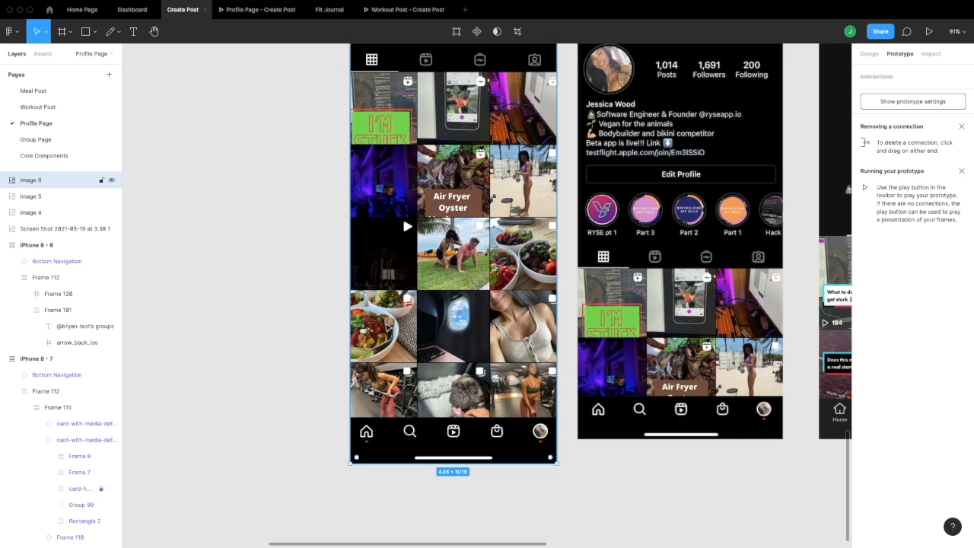
{"action": "scroll", "coordinate": [386, 319], "scroll_direction": "up", "scroll_amount": 5}
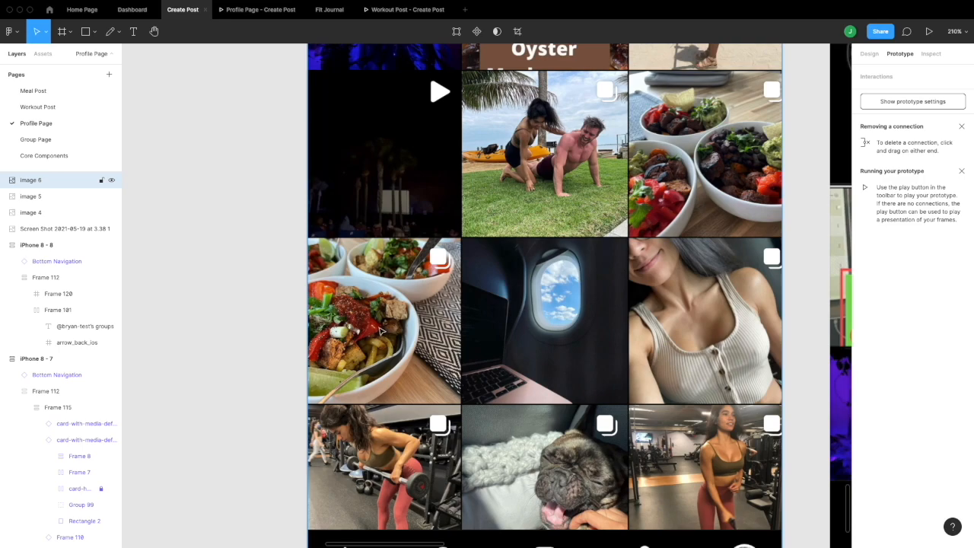
{"action": "scroll", "coordinate": [395, 335], "scroll_direction": "down", "scroll_amount": 5}
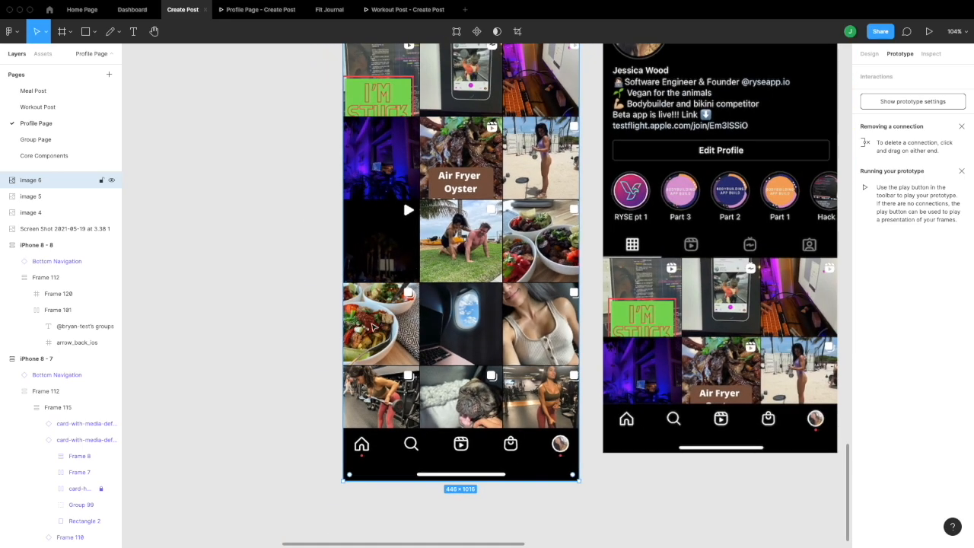
{"action": "scroll", "coordinate": [373, 325], "scroll_direction": "up", "scroll_amount": 2}
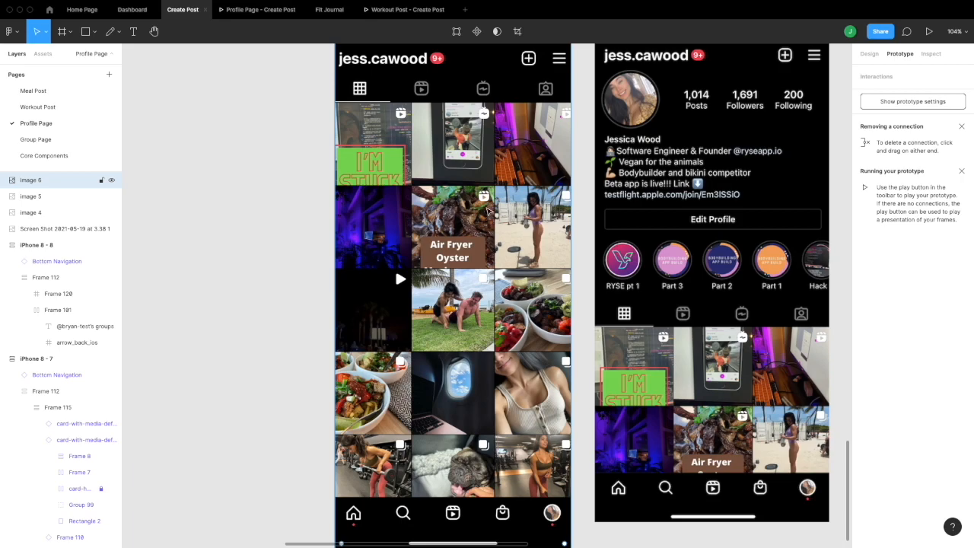
{"action": "scroll", "coordinate": [546, 236], "scroll_direction": "down", "scroll_amount": 3}
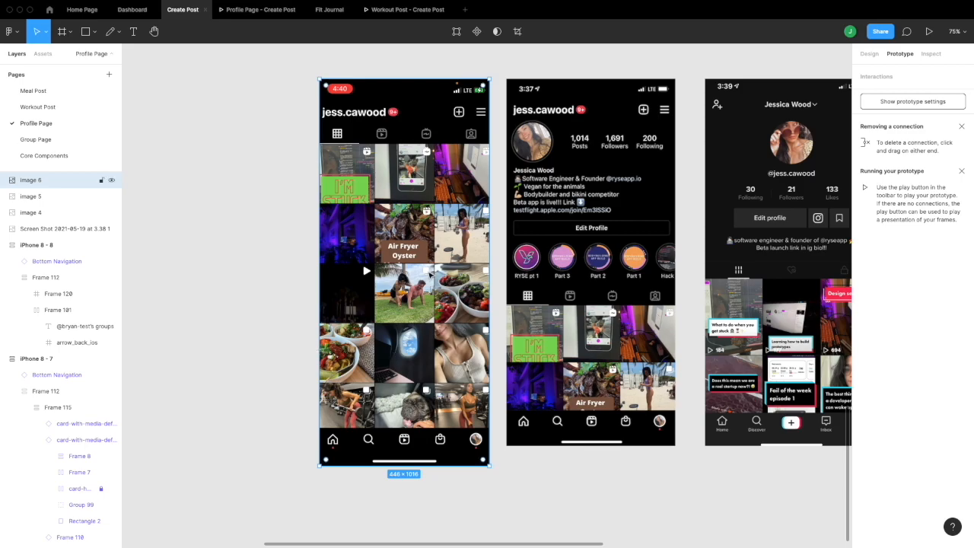
{"action": "scroll", "coordinate": [430, 274], "scroll_direction": "down", "scroll_amount": 1}
{"action": "scroll", "coordinate": [430, 275], "scroll_direction": "right", "scroll_amount": 1}
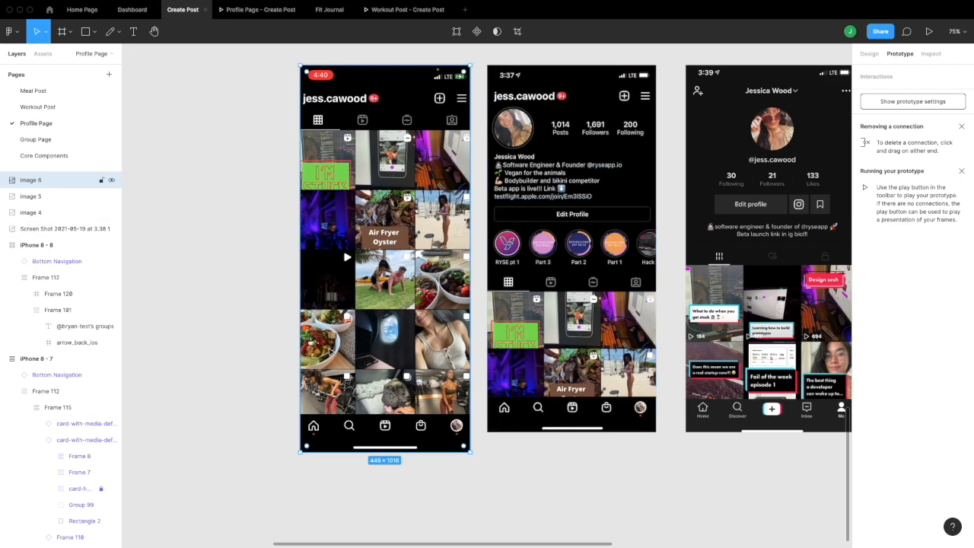
Clear the selection and compare the Instagram post grid and the Instagram and TikTok profiles with the Ryse profile screenshot
{"action": "left_click", "coordinate": [233, 429]}
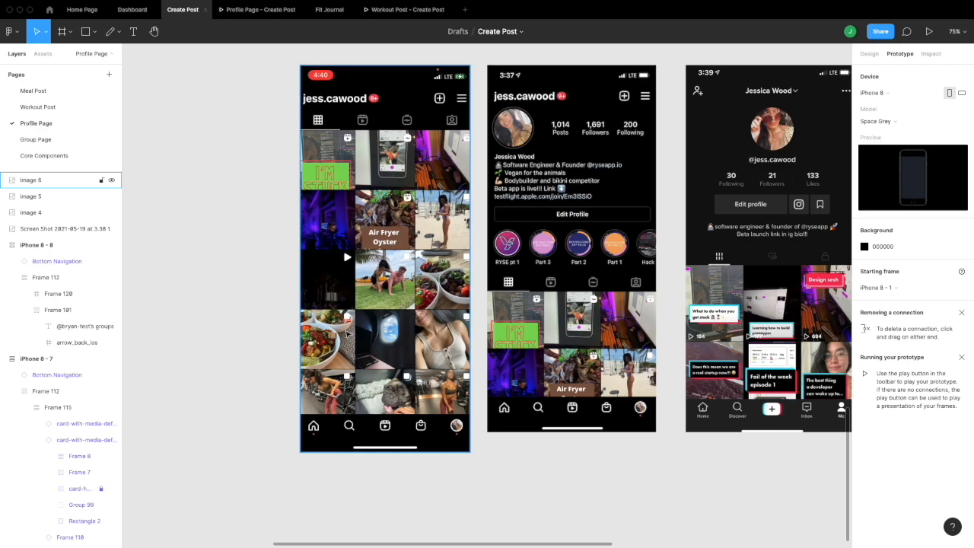
{"action": "scroll", "coordinate": [419, 392], "scroll_direction": "right", "scroll_amount": 3}
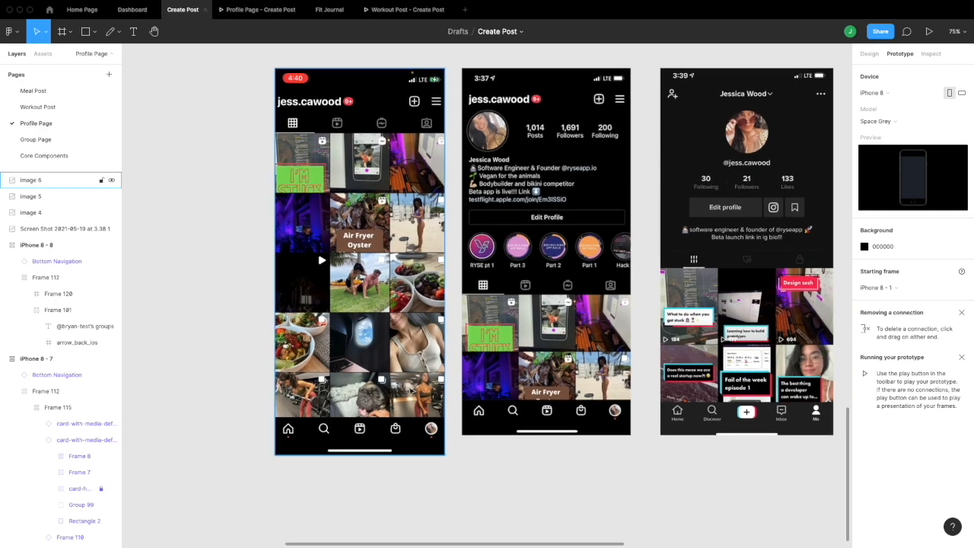
{"action": "scroll", "coordinate": [516, 412], "scroll_direction": "right", "scroll_amount": 1}
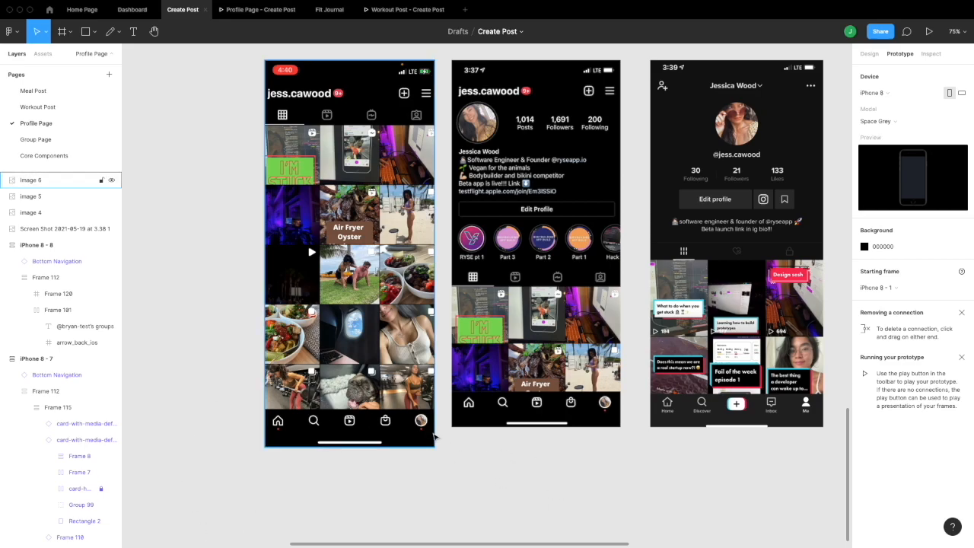
{"action": "scroll", "coordinate": [546, 367], "scroll_direction": "right", "scroll_amount": 10}
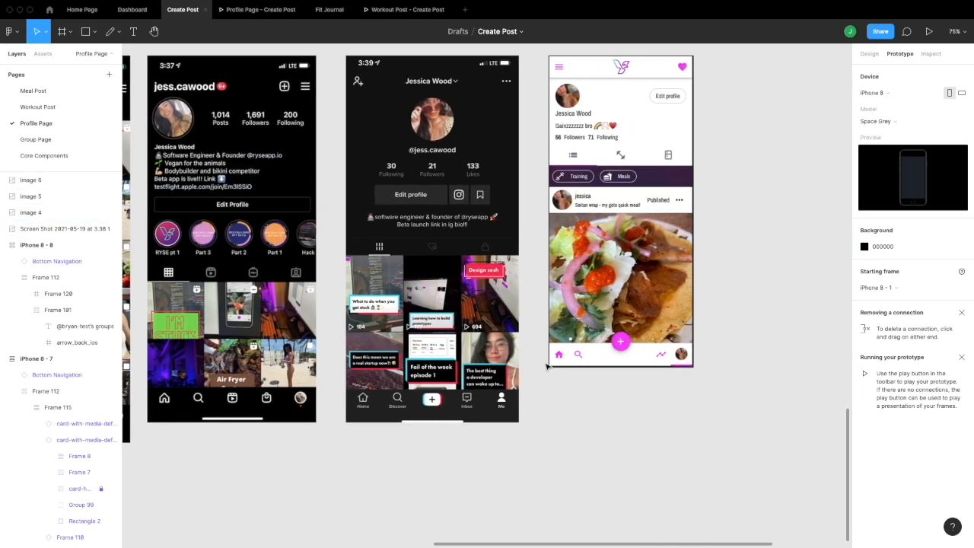
{"action": "scroll", "coordinate": [547, 366], "scroll_direction": "right", "scroll_amount": 2}
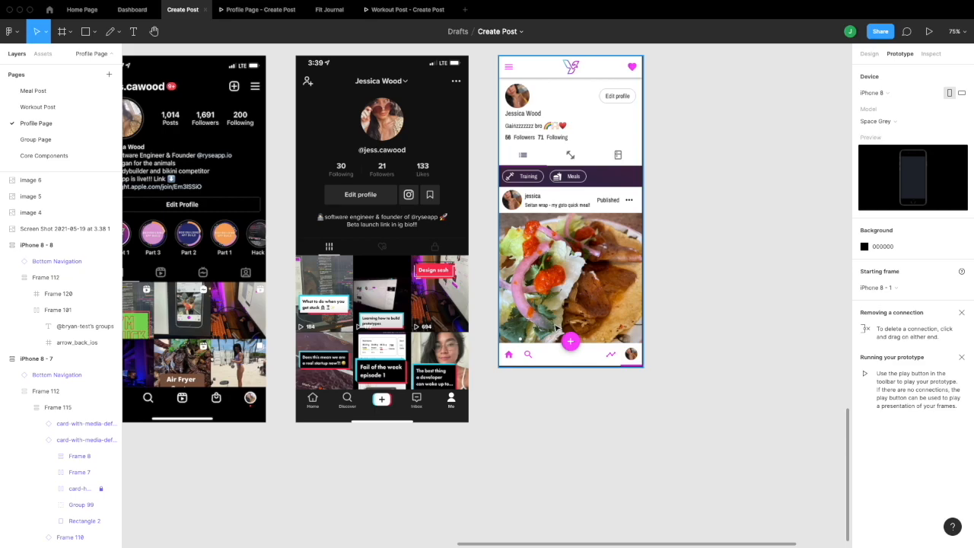
{"action": "scroll", "coordinate": [556, 327], "scroll_direction": "left", "scroll_amount": 6}
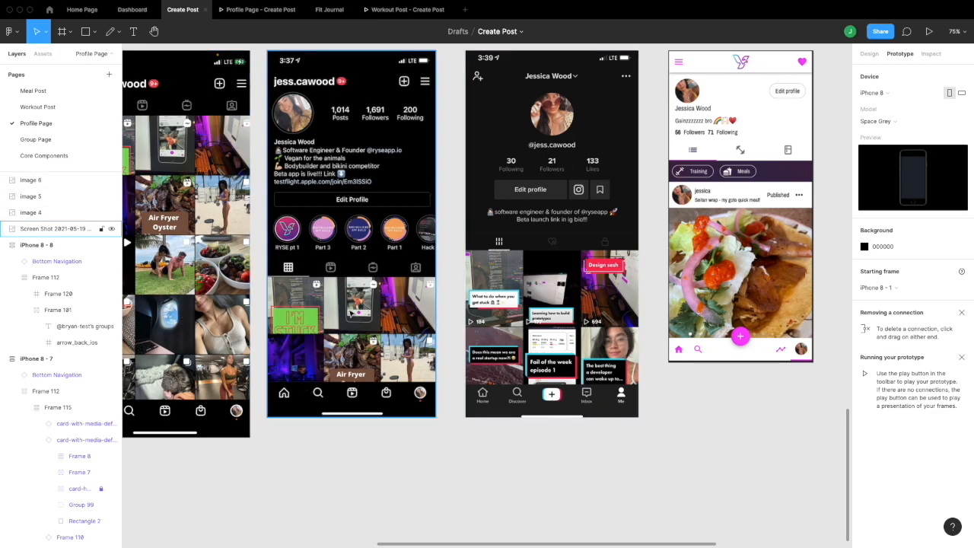
{"action": "scroll", "coordinate": [350, 312], "scroll_direction": "left", "scroll_amount": 5}
{"action": "scroll", "coordinate": [600, 354], "scroll_direction": "right", "scroll_amount": 7}
{"action": "scroll", "coordinate": [600, 353], "scroll_direction": "up", "scroll_amount": 2}
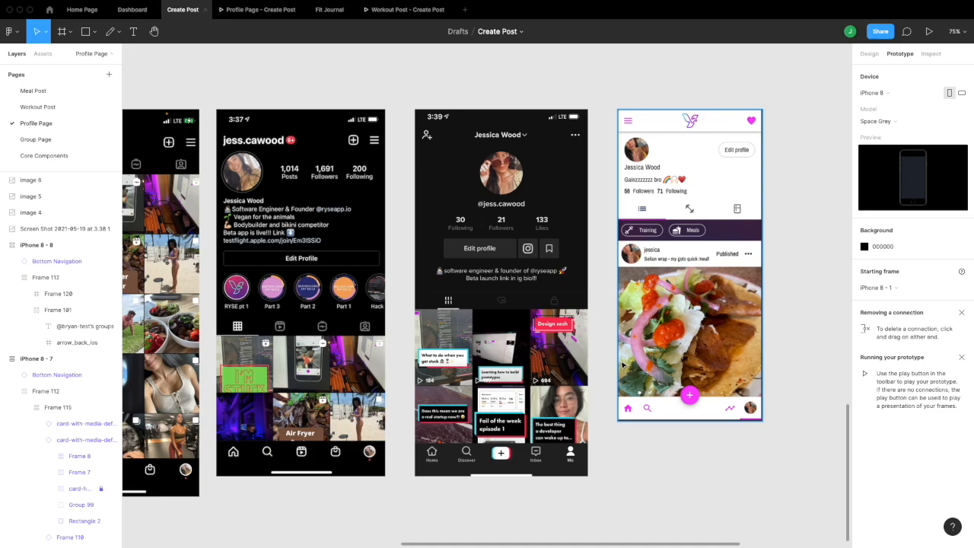
{"action": "scroll", "coordinate": [623, 364], "scroll_direction": "left", "scroll_amount": 5}
{"action": "scroll", "coordinate": [623, 364], "scroll_direction": "down", "scroll_amount": 2}
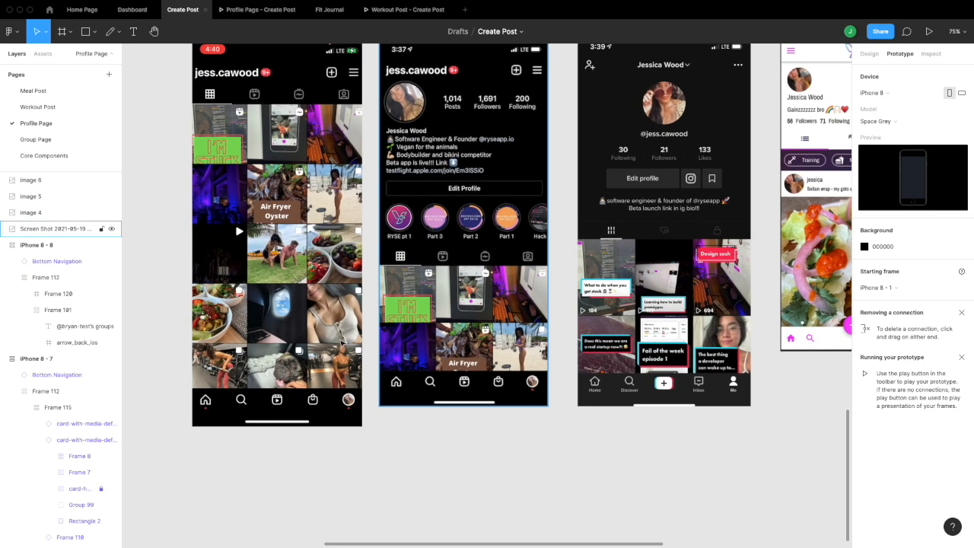
{"action": "scroll", "coordinate": [419, 327], "scroll_direction": "up", "scroll_amount": 2}
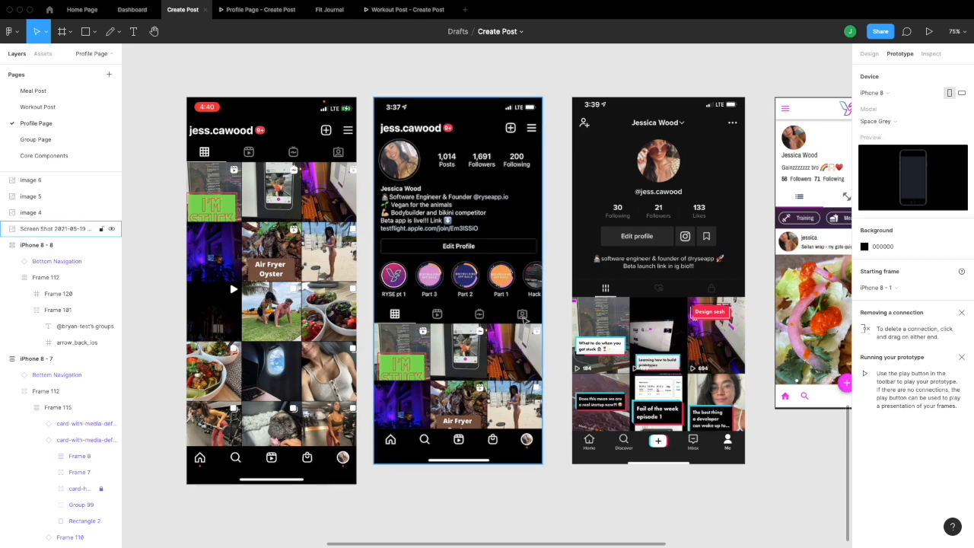
{"action": "scroll", "coordinate": [419, 327], "scroll_direction": "right", "scroll_amount": 2}
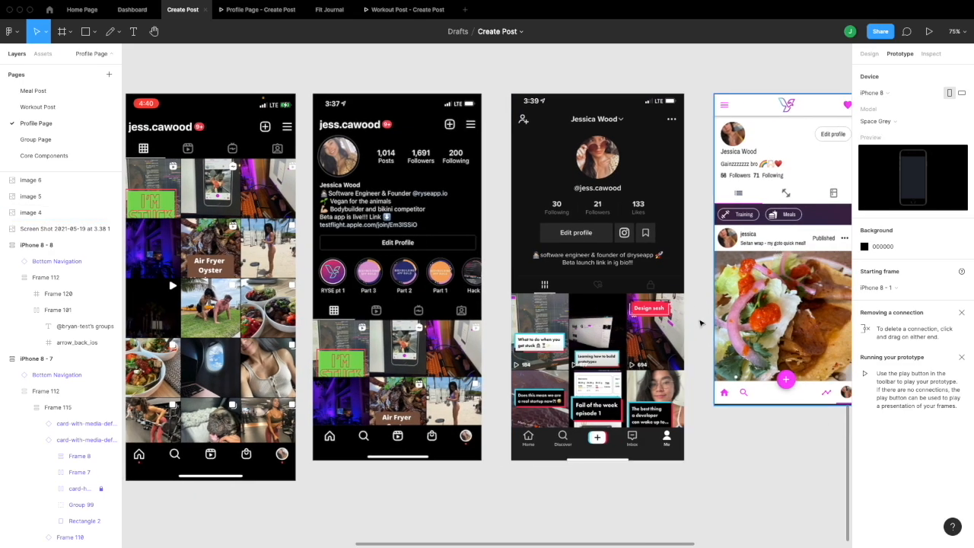
Select the Ryse profile screenshot and the Instagram post-grid screenshot in turn, and view all four screenshots together
{"action": "left_click", "coordinate": [788, 278]}
{"action": "scroll", "coordinate": [789, 277], "scroll_direction": "right", "scroll_amount": 2}
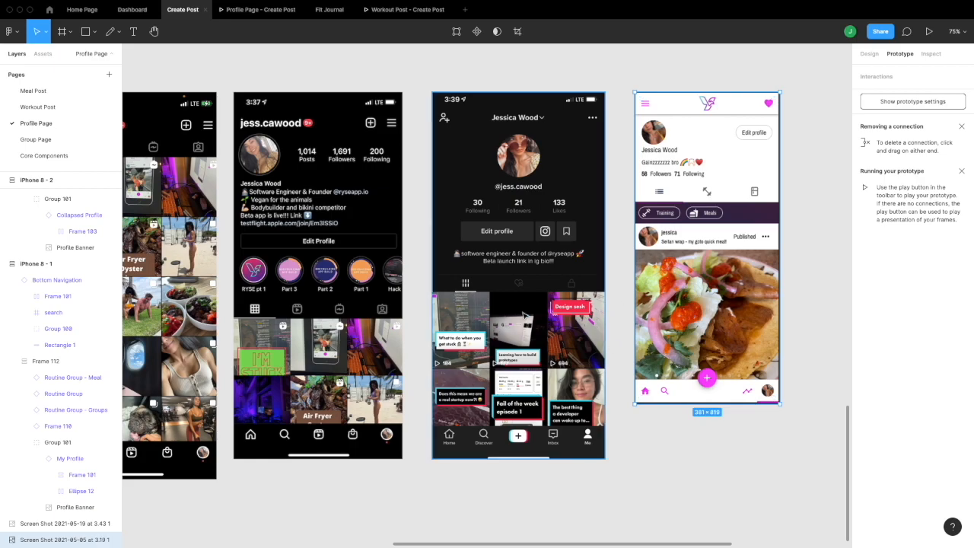
{"action": "scroll", "coordinate": [524, 315], "scroll_direction": "left", "scroll_amount": 2}
{"action": "scroll", "coordinate": [524, 314], "scroll_direction": "down", "scroll_amount": 3}
{"action": "scroll", "coordinate": [523, 314], "scroll_direction": "left", "scroll_amount": 3}
{"action": "scroll", "coordinate": [523, 314], "scroll_direction": "up", "scroll_amount": 2}
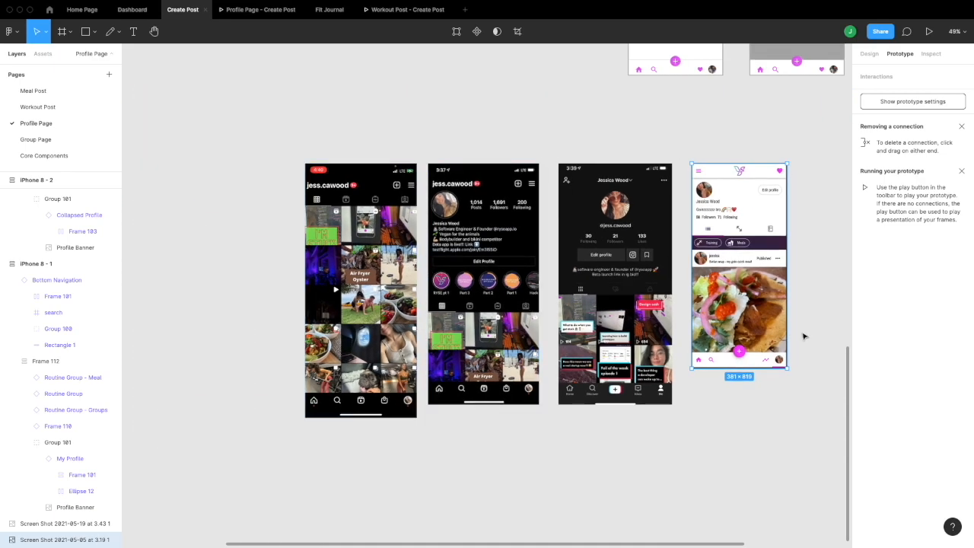
{"action": "left_click", "coordinate": [346, 382]}
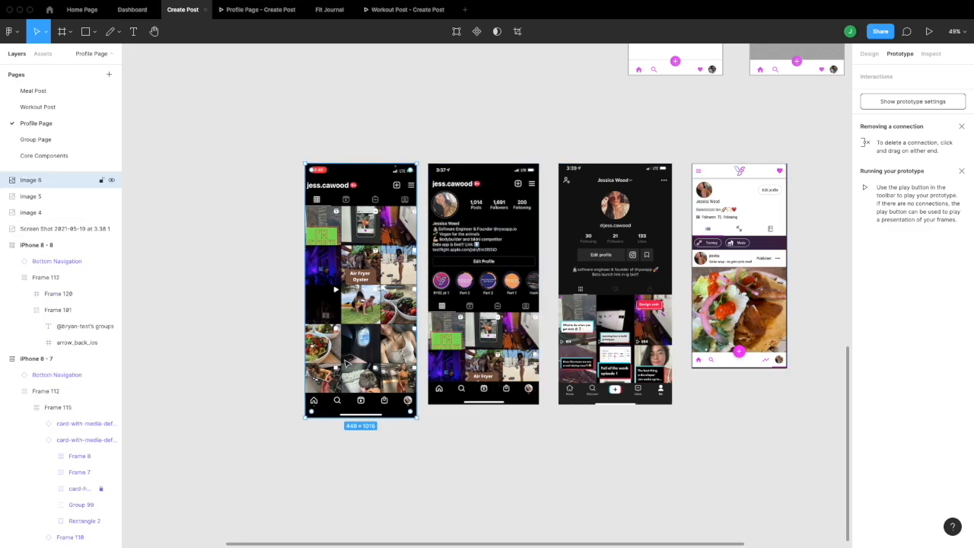
{"action": "scroll", "coordinate": [349, 363], "scroll_direction": "right", "scroll_amount": 2}
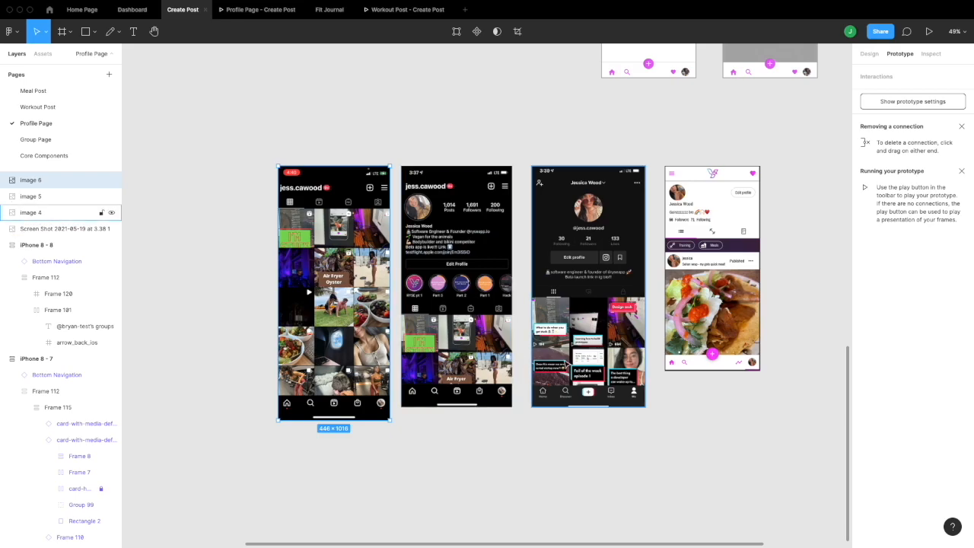
{"action": "scroll", "coordinate": [734, 282], "scroll_direction": "down", "scroll_amount": 2}
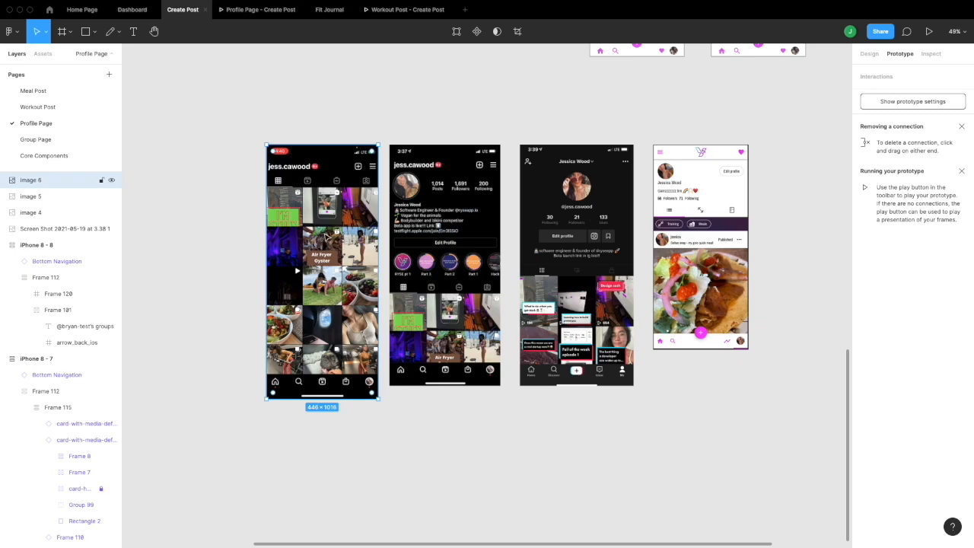
Examine the Instagram and TikTok post grids up close against the single-post feed on the Ryse profile screenshot
{"action": "scroll", "coordinate": [291, 319], "scroll_direction": "left", "scroll_amount": 3}
{"action": "scroll", "coordinate": [356, 202], "scroll_direction": "up", "scroll_amount": 5}
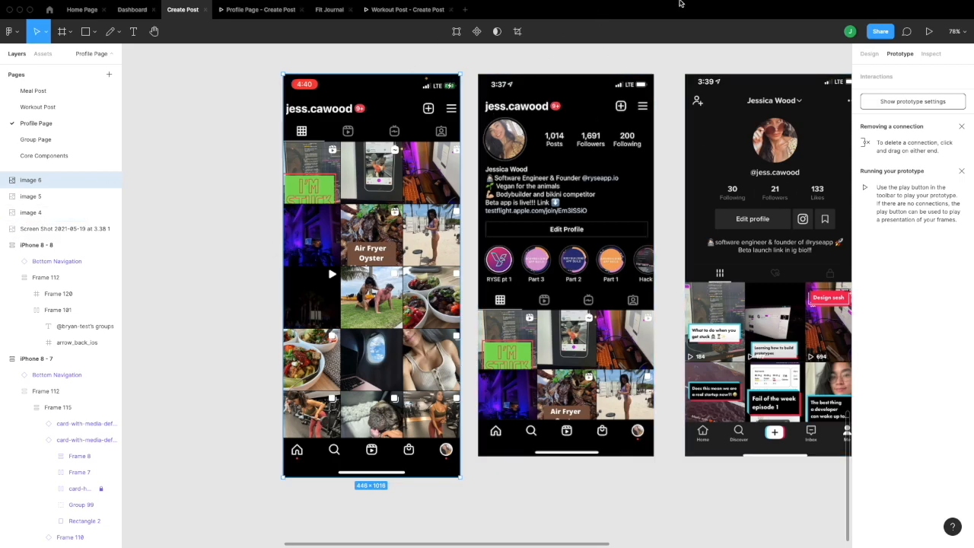
{"action": "scroll", "coordinate": [367, 419], "scroll_direction": "right", "scroll_amount": 10}
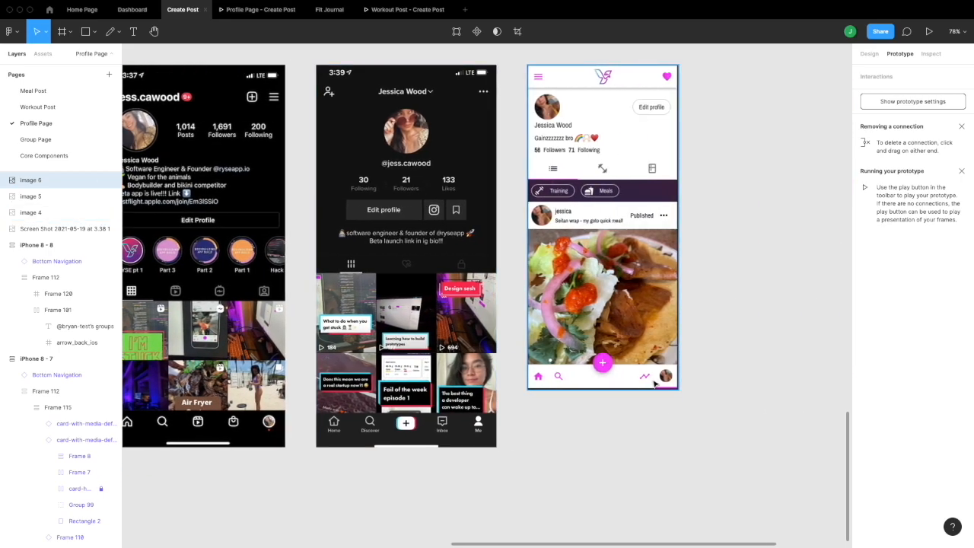
{"action": "scroll", "coordinate": [329, 316], "scroll_direction": "left", "scroll_amount": 6}
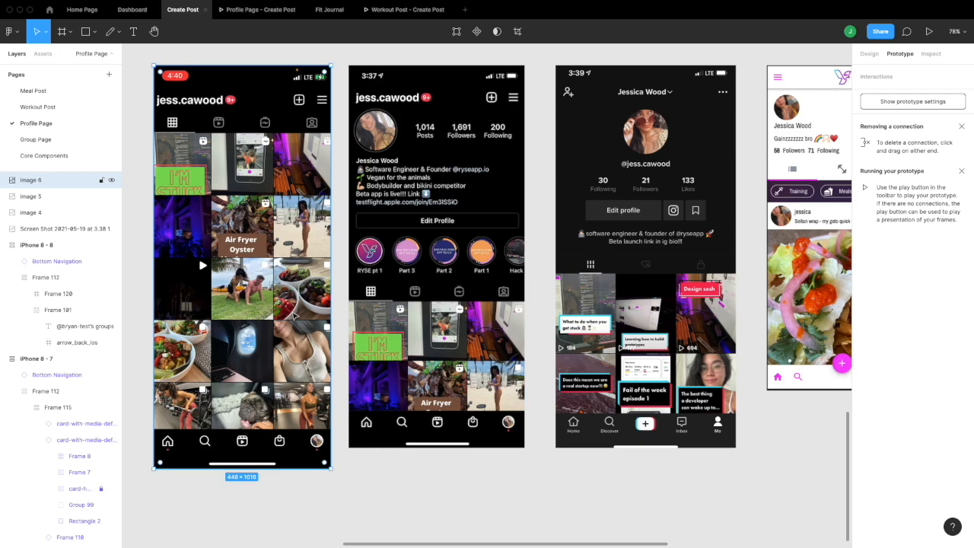
{"action": "scroll", "coordinate": [295, 316], "scroll_direction": "right", "scroll_amount": 3}
{"action": "scroll", "coordinate": [295, 316], "scroll_direction": "up", "scroll_amount": 1}
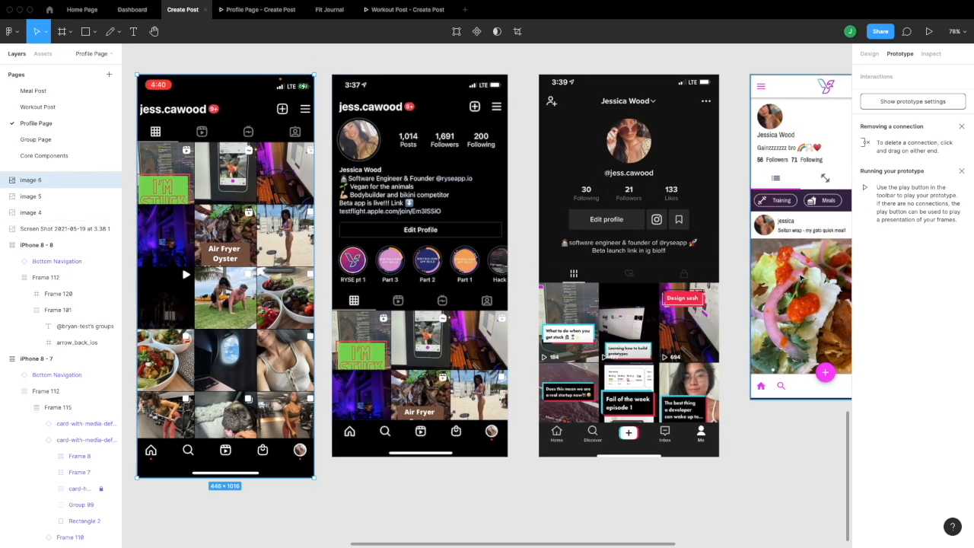
Examine the redesigned profile in the iPhone 8 - 1 frame, including its header, Summary and Posts tabs, Groups and Routines
{"action": "scroll", "coordinate": [800, 278], "scroll_direction": "right", "scroll_amount": 10}
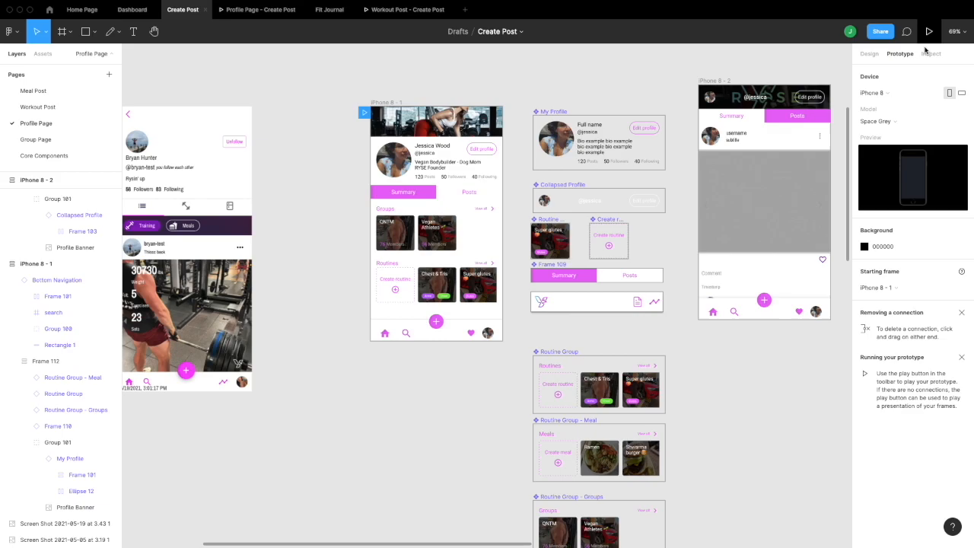
{"action": "left_click", "coordinate": [398, 102]}
{"action": "scroll", "coordinate": [471, 213], "scroll_direction": "up", "scroll_amount": 5}
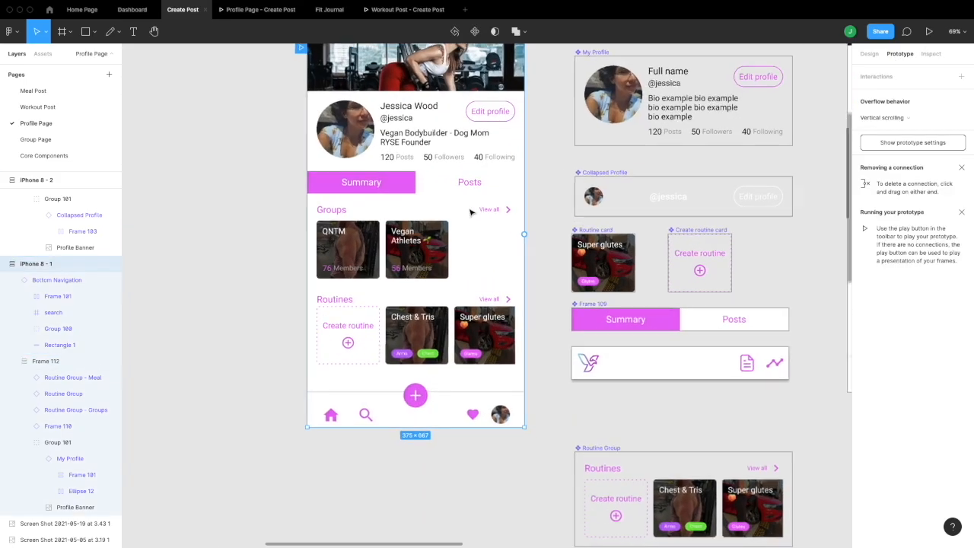
{"action": "scroll", "coordinate": [471, 213], "scroll_direction": "up", "scroll_amount": 2}
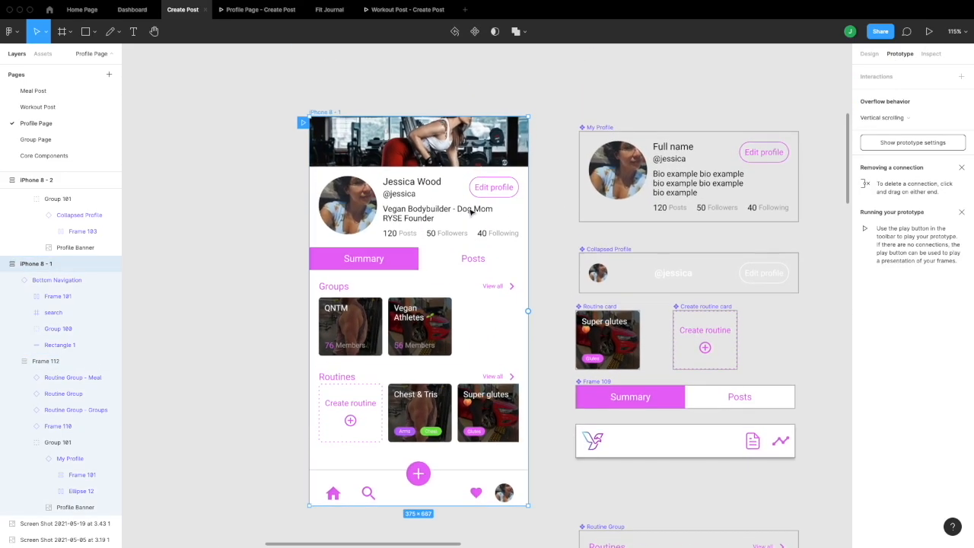
{"action": "left_click", "coordinate": [232, 348]}
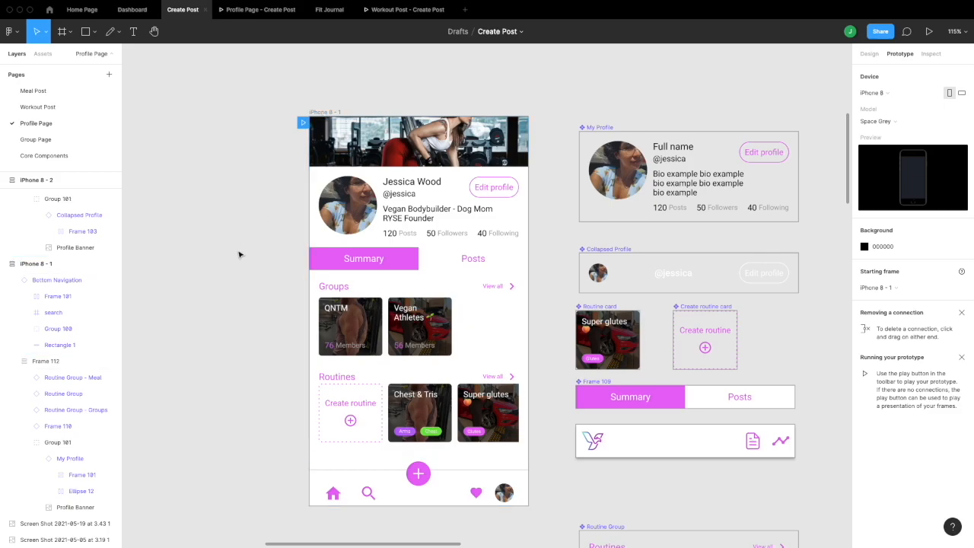
{"action": "scroll", "coordinate": [239, 297], "scroll_direction": "right", "scroll_amount": 1}
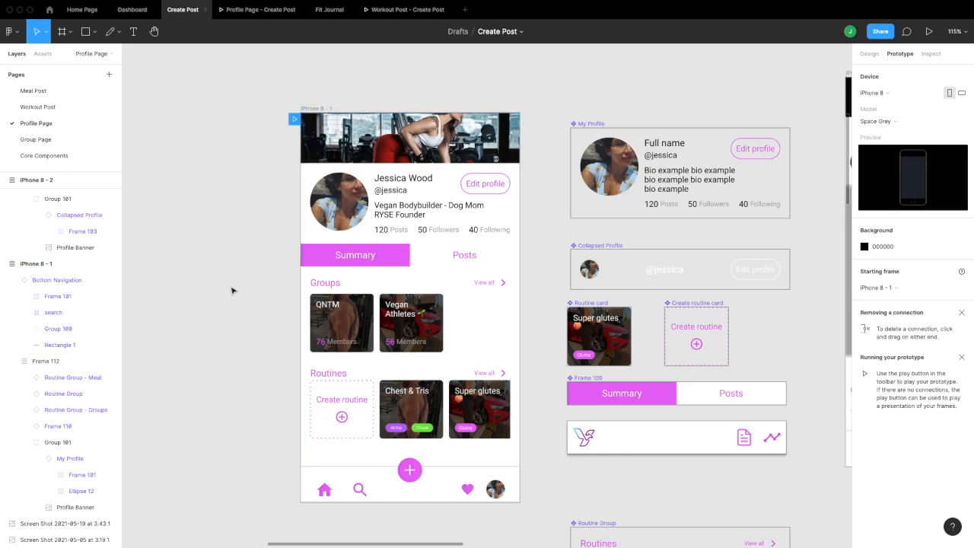
Move the other member's profile screenshot out of the way and place the own-profile Ryse screenshot directly beside the iPhone 8 - 1 frame
{"action": "scroll", "coordinate": [233, 291], "scroll_direction": "right", "scroll_amount": 1}
{"action": "scroll", "coordinate": [232, 291], "scroll_direction": "right", "scroll_amount": 1}
{"action": "scroll", "coordinate": [319, 282], "scroll_direction": "down", "scroll_amount": 5}
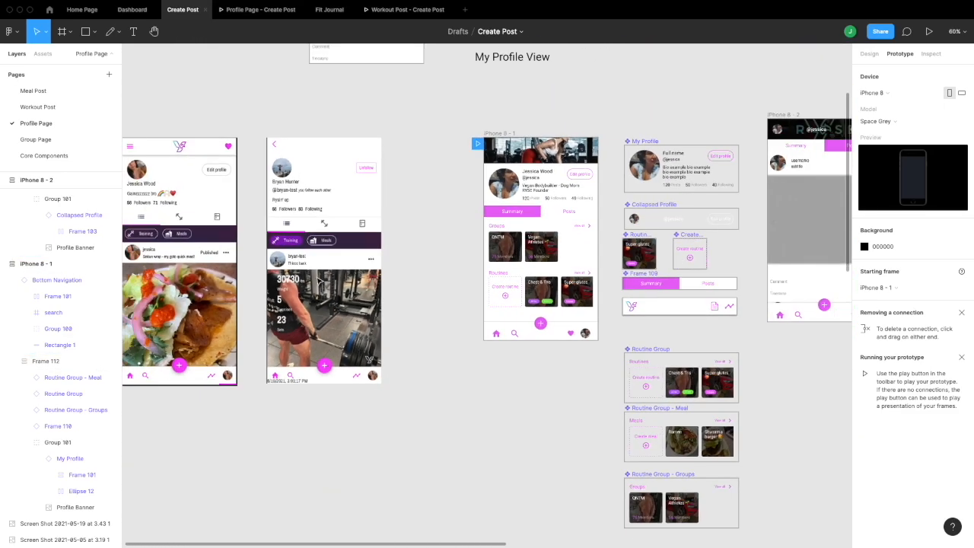
{"action": "left_click_drag", "start_coordinate": [335, 261], "coordinate": [200, 454]}
{"action": "left_click_drag", "start_coordinate": [183, 206], "coordinate": [408, 213]}
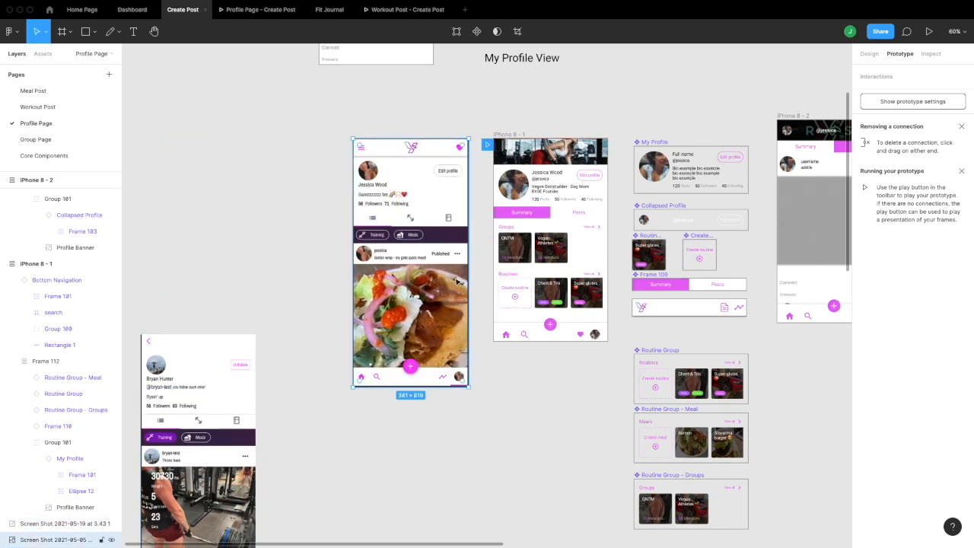
Preview the iPhone 8 - 1 profile page as a prototype and try scrolling its Summary content
{"action": "scroll", "coordinate": [456, 281], "scroll_direction": "up", "scroll_amount": 5}
{"action": "scroll", "coordinate": [399, 190], "scroll_direction": "up", "scroll_amount": 1}
{"action": "scroll", "coordinate": [399, 190], "scroll_direction": "right", "scroll_amount": 5}
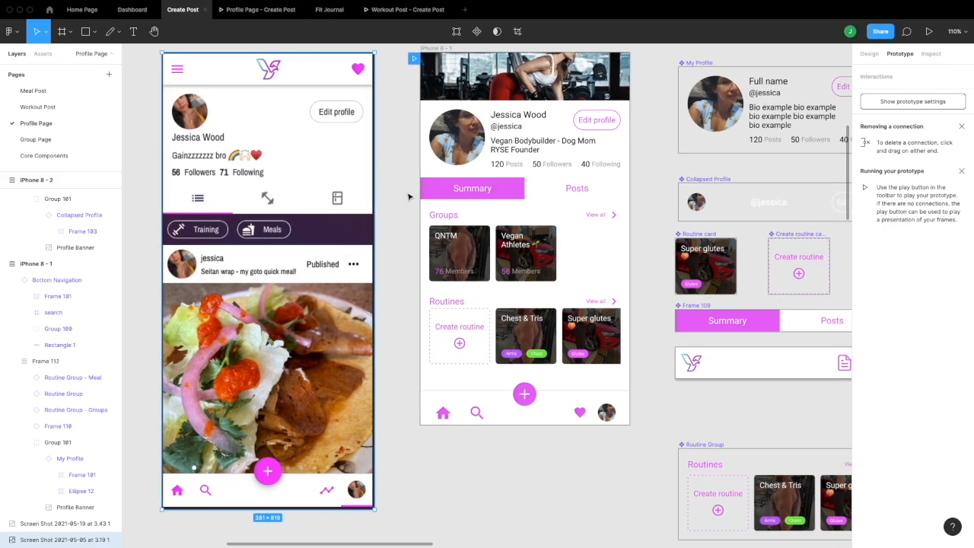
{"action": "scroll", "coordinate": [409, 197], "scroll_direction": "right", "scroll_amount": 3}
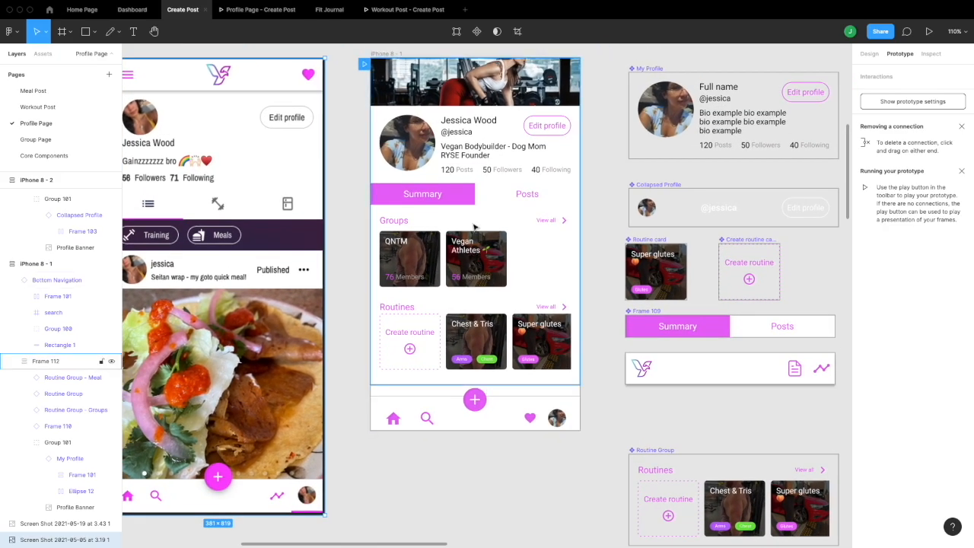
{"action": "left_click", "coordinate": [475, 99]}
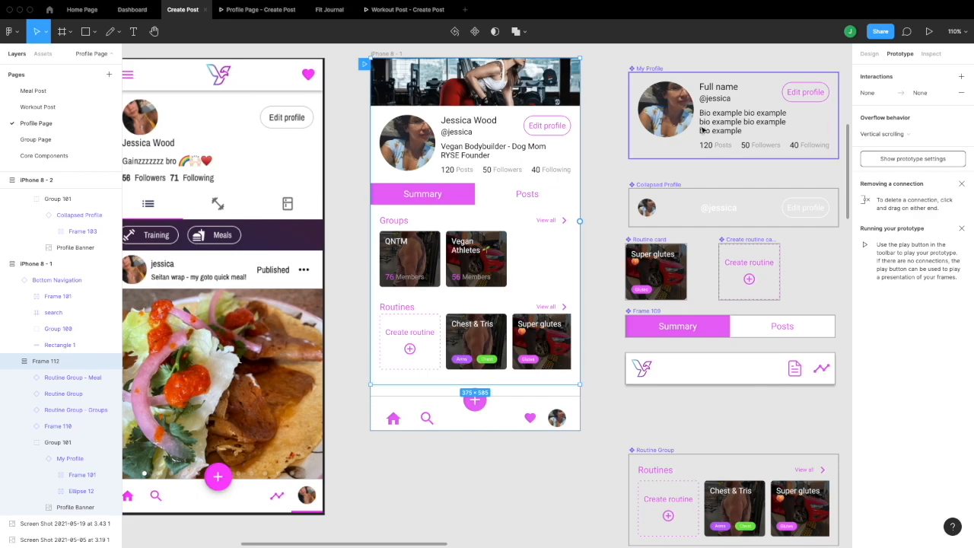
{"action": "left_click", "coordinate": [929, 32]}
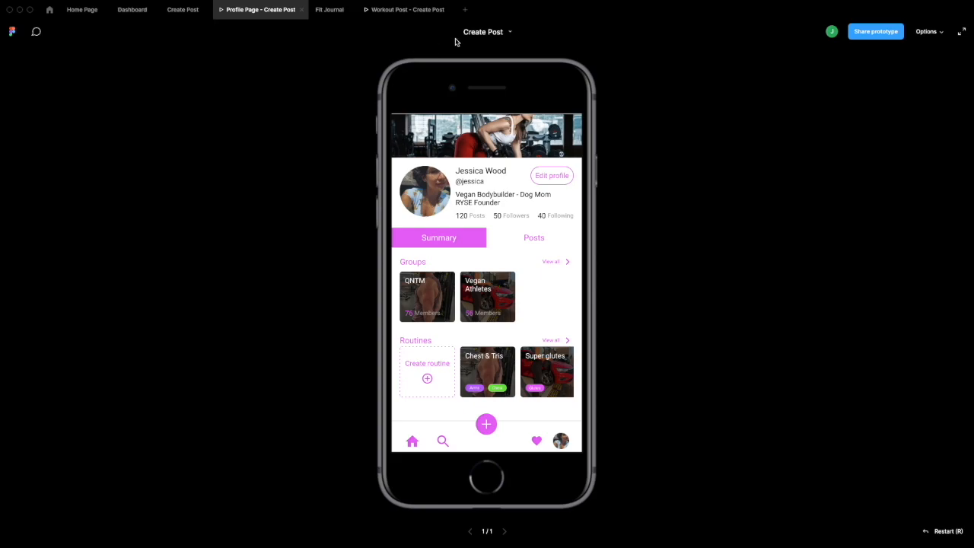
{"action": "left_click_drag", "start_coordinate": [446, 359], "coordinate": [464, 386]}
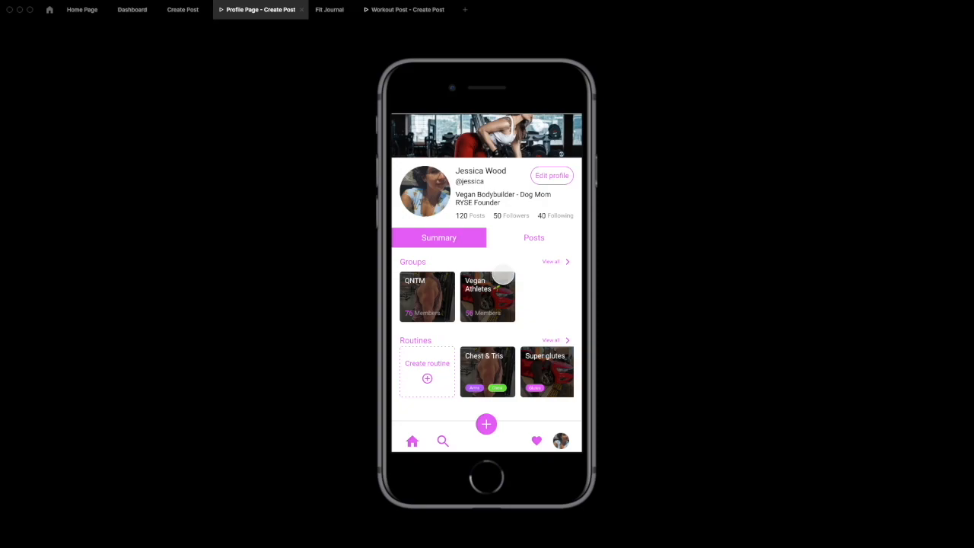
{"action": "left_click", "coordinate": [182, 9]}
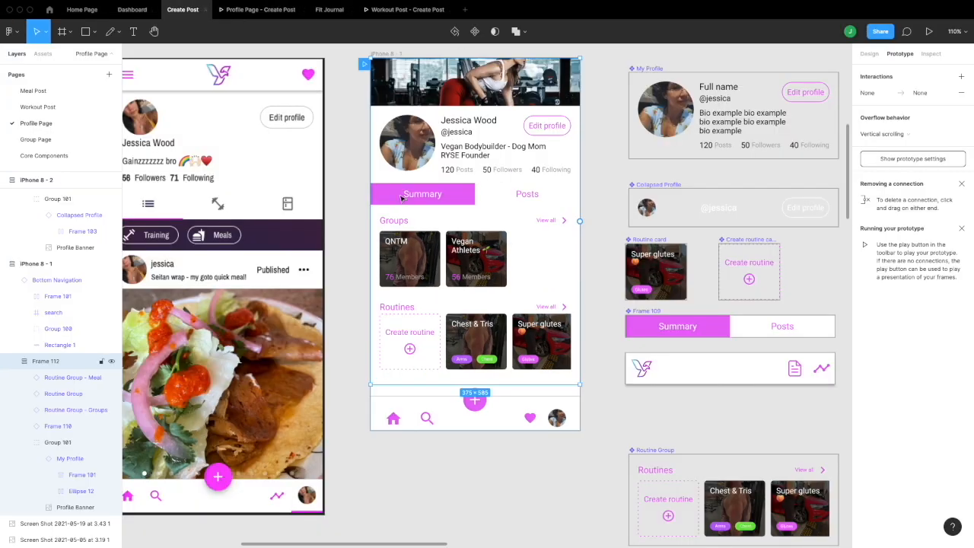
Clear the selection and compare the old Ryse profile screenshot with the redesigned iPhone 8 - 1 profile up close
{"action": "scroll", "coordinate": [426, 194], "scroll_direction": "left", "scroll_amount": 3}
{"action": "left_click", "coordinate": [460, 191]}
{"action": "scroll", "coordinate": [459, 191], "scroll_direction": "down", "scroll_amount": 1}
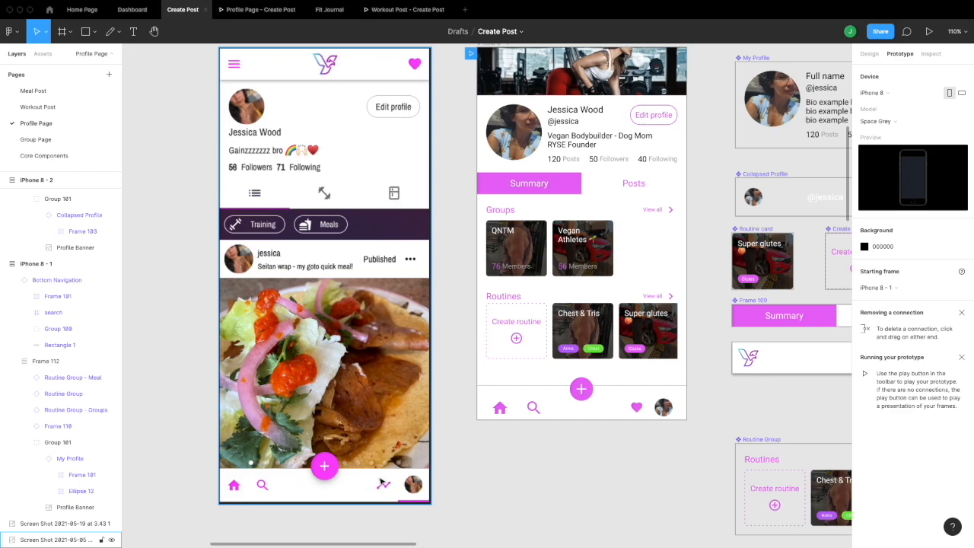
{"action": "scroll", "coordinate": [574, 450], "scroll_direction": "up", "scroll_amount": 1}
{"action": "scroll", "coordinate": [574, 451], "scroll_direction": "right", "scroll_amount": 1}
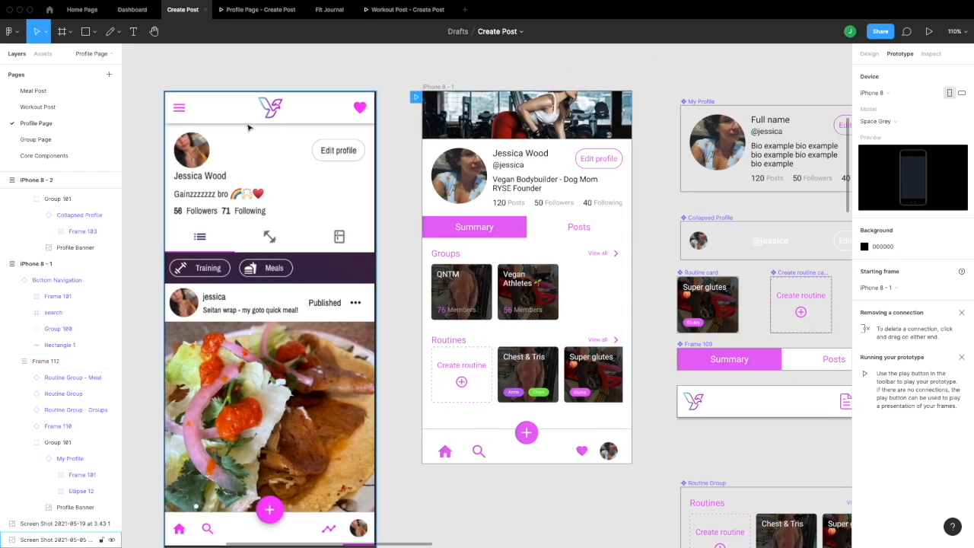
{"action": "scroll", "coordinate": [409, 192], "scroll_direction": "down", "scroll_amount": 1}
{"action": "scroll", "coordinate": [408, 192], "scroll_direction": "right", "scroll_amount": 1}
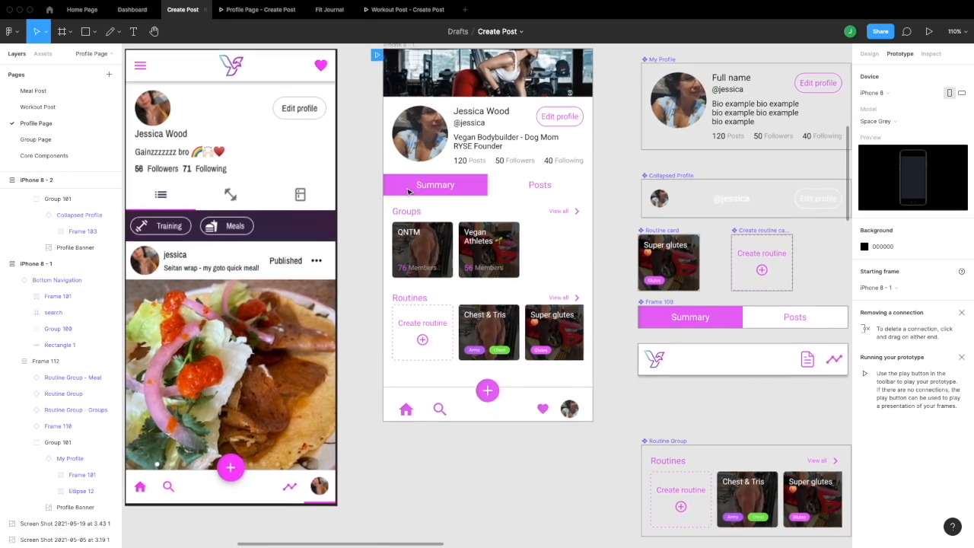
Examine the bottom navigation of the iPhone 8 - 1 frame and compare it with the old Ryse profile screenshot
{"action": "scroll", "coordinate": [408, 192], "scroll_direction": "right", "scroll_amount": 2}
{"action": "left_click", "coordinate": [396, 414]}
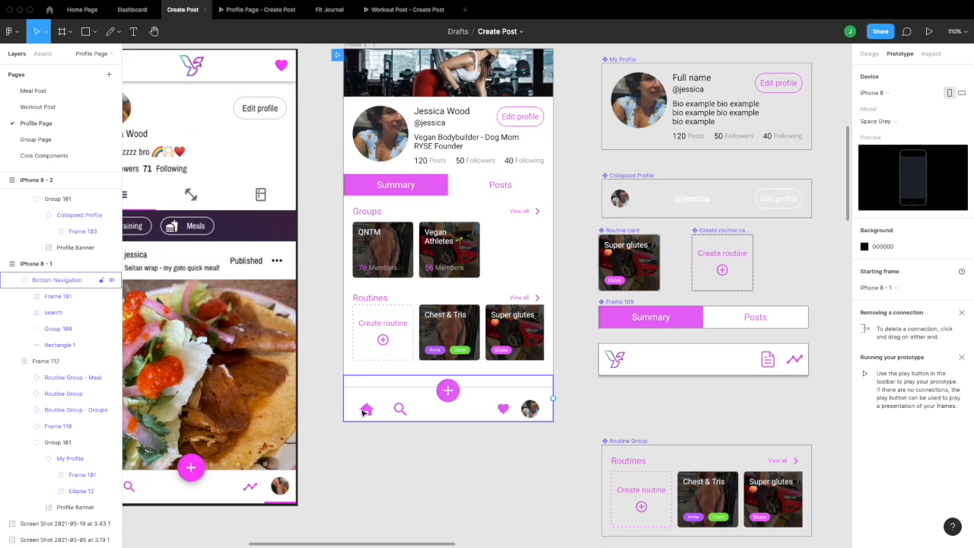
{"action": "scroll", "coordinate": [364, 411], "scroll_direction": "up", "scroll_amount": 2}
{"action": "key", "text": "Escape"}
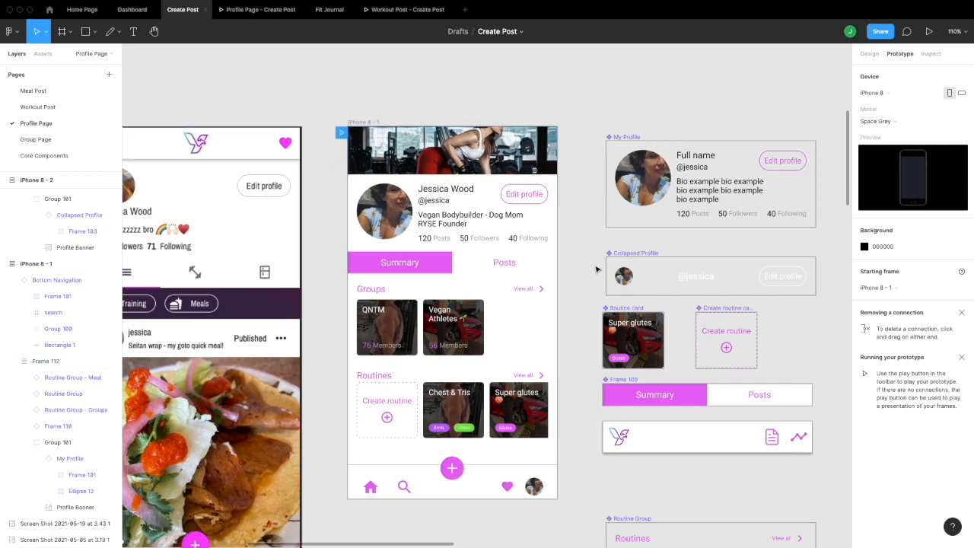
{"action": "scroll", "coordinate": [593, 268], "scroll_direction": "left", "scroll_amount": 2}
{"action": "scroll", "coordinate": [593, 268], "scroll_direction": "down", "scroll_amount": 1}
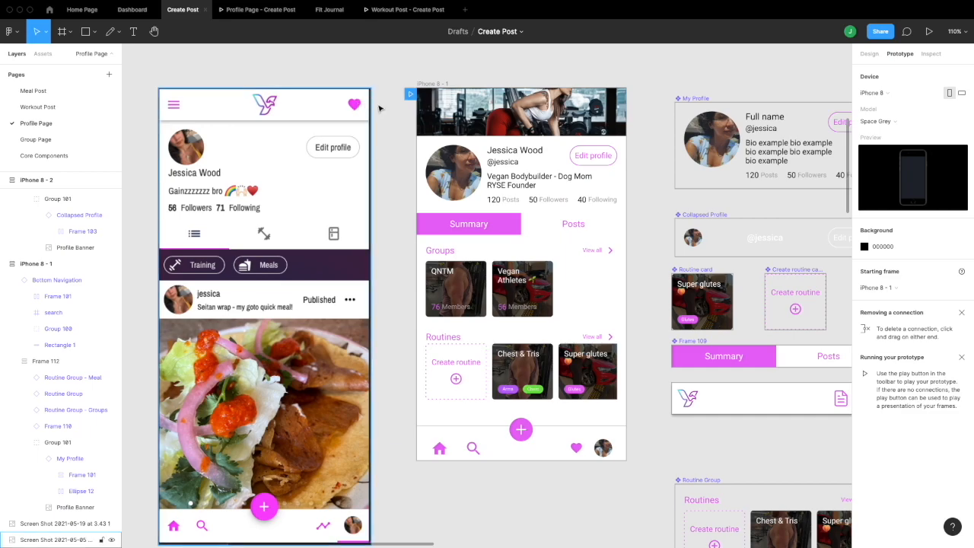
{"action": "scroll", "coordinate": [501, 121], "scroll_direction": "right", "scroll_amount": 2}
{"action": "scroll", "coordinate": [501, 122], "scroll_direction": "down", "scroll_amount": 1}
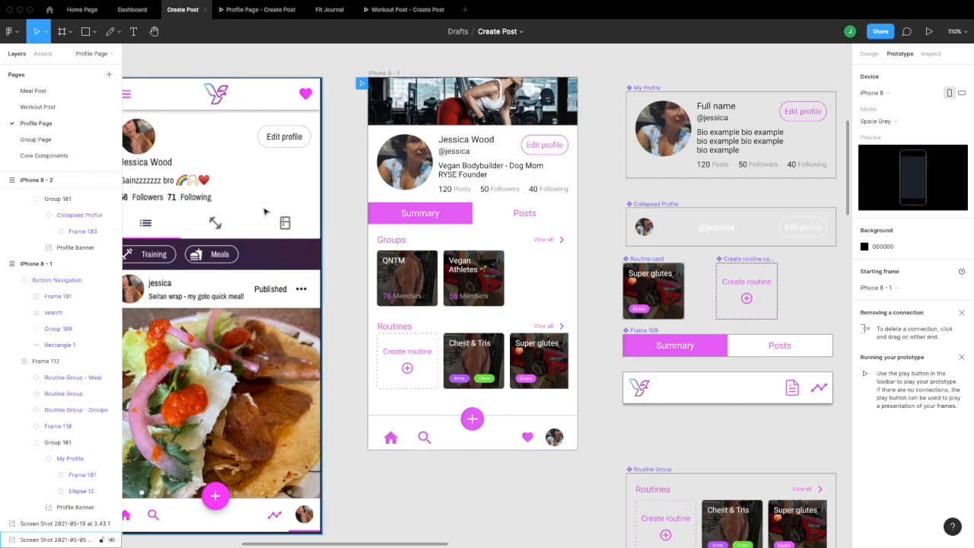
{"action": "scroll", "coordinate": [283, 218], "scroll_direction": "left", "scroll_amount": 2}
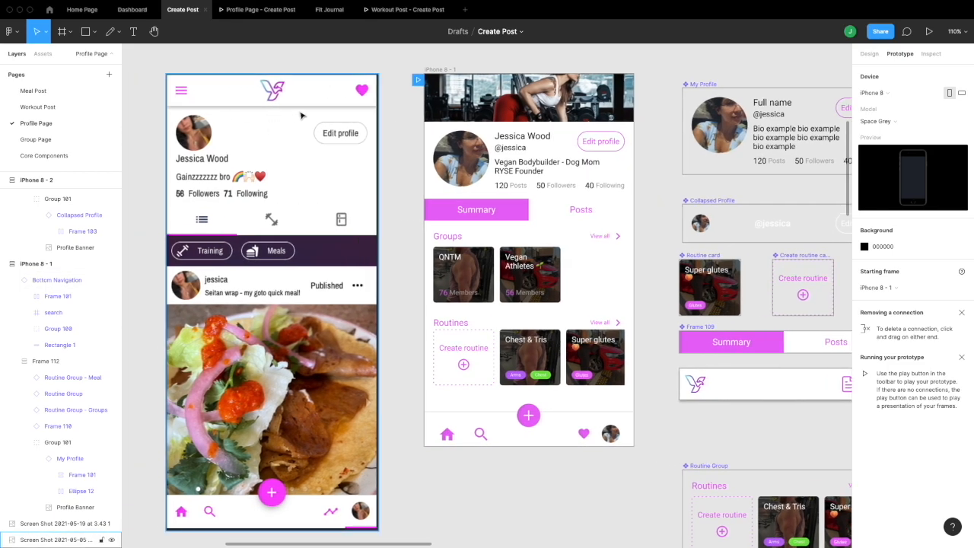
Compare the menu, logo and heart icons in the old screenshot's top bar with the redesigned profile's bottom navigation
{"action": "left_click", "coordinate": [181, 91]}
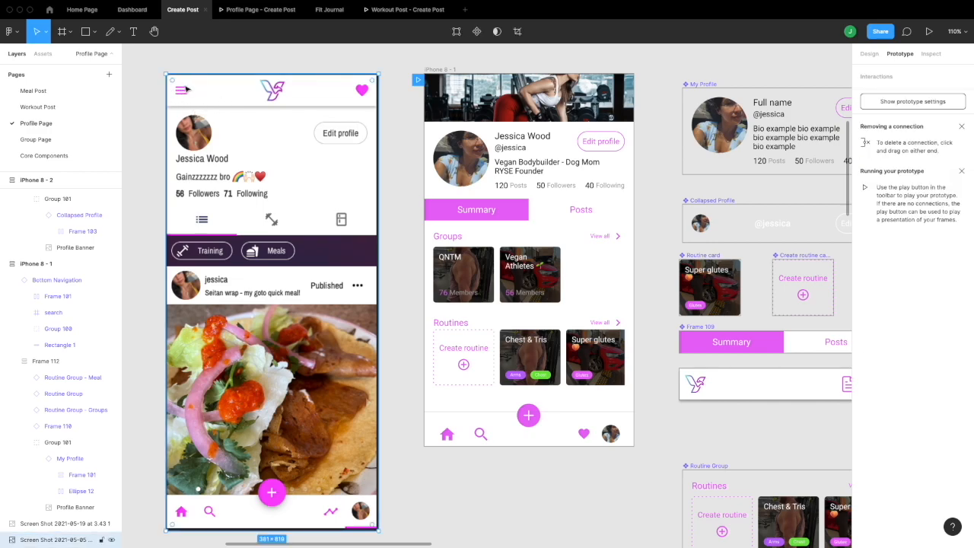
{"action": "scroll", "coordinate": [181, 91], "scroll_direction": "up", "scroll_amount": 2}
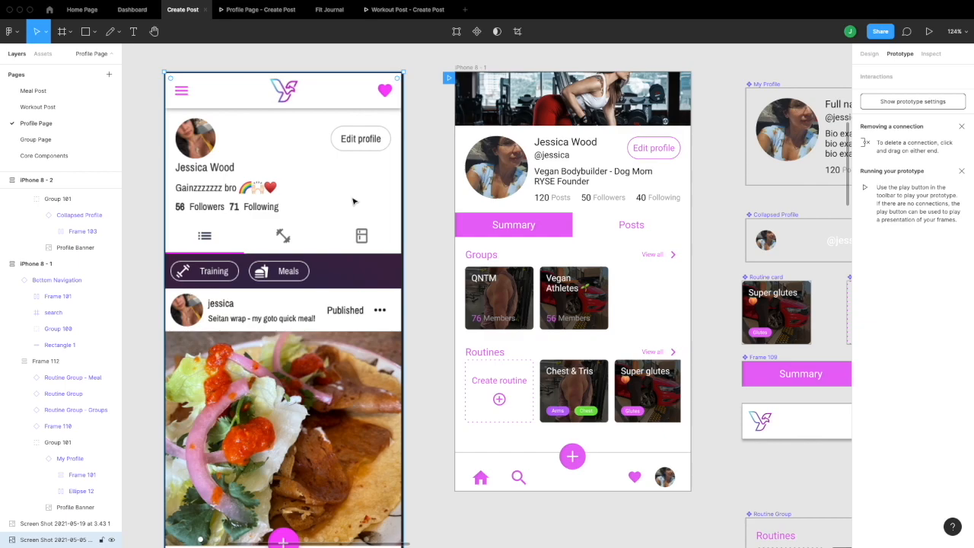
{"action": "left_click", "coordinate": [426, 195]}
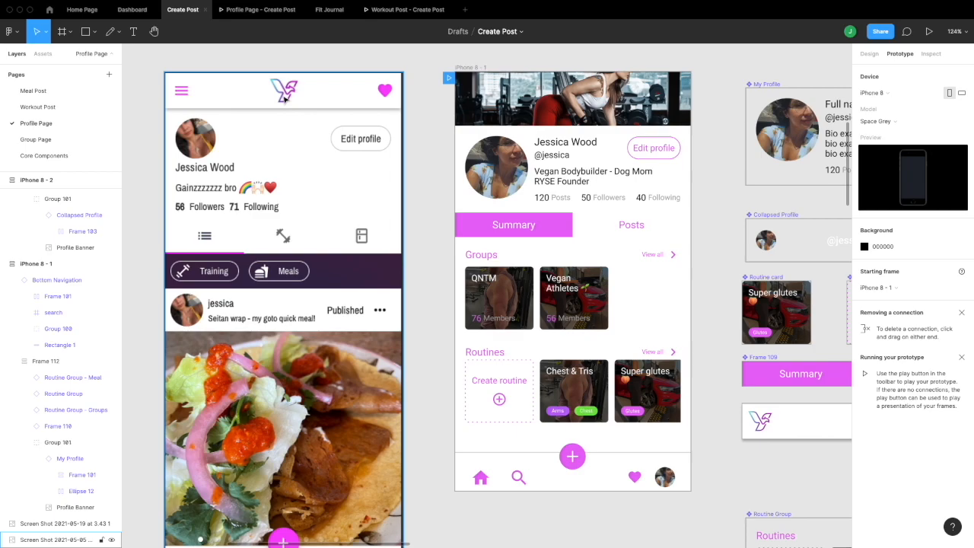
{"action": "left_click", "coordinate": [514, 474]}
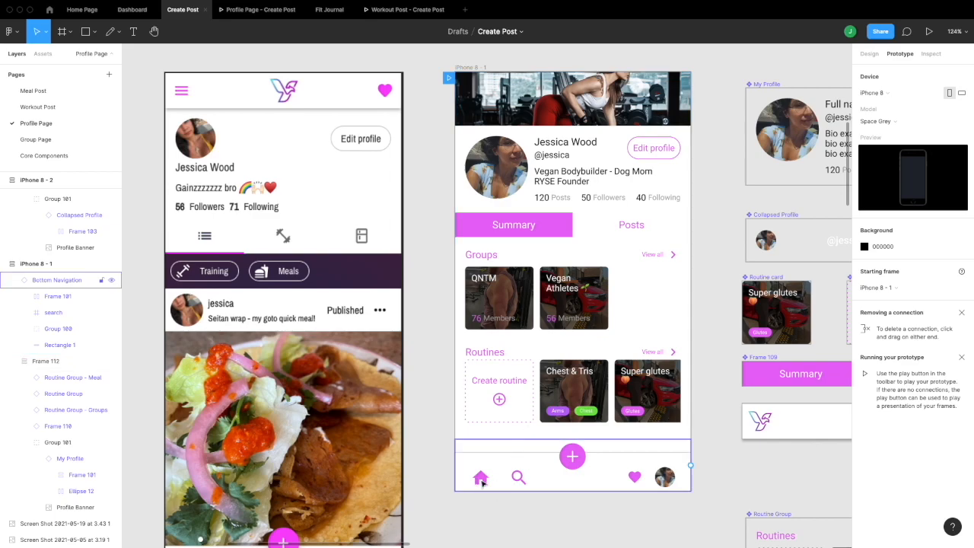
{"action": "left_click", "coordinate": [471, 274]}
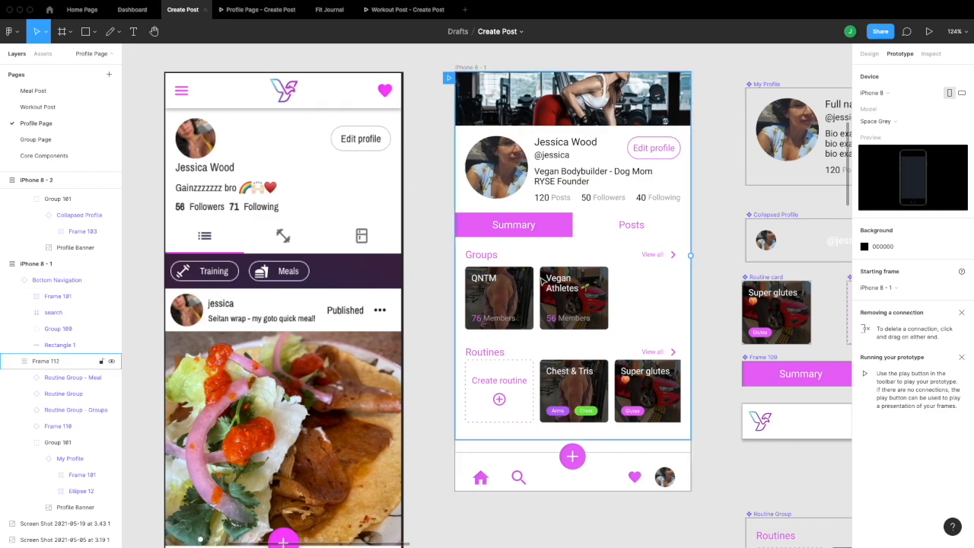
{"action": "key", "text": "Escape"}
{"action": "scroll", "coordinate": [566, 201], "scroll_direction": "down", "scroll_amount": 2}
{"action": "scroll", "coordinate": [578, 228], "scroll_direction": "right", "scroll_amount": 3}
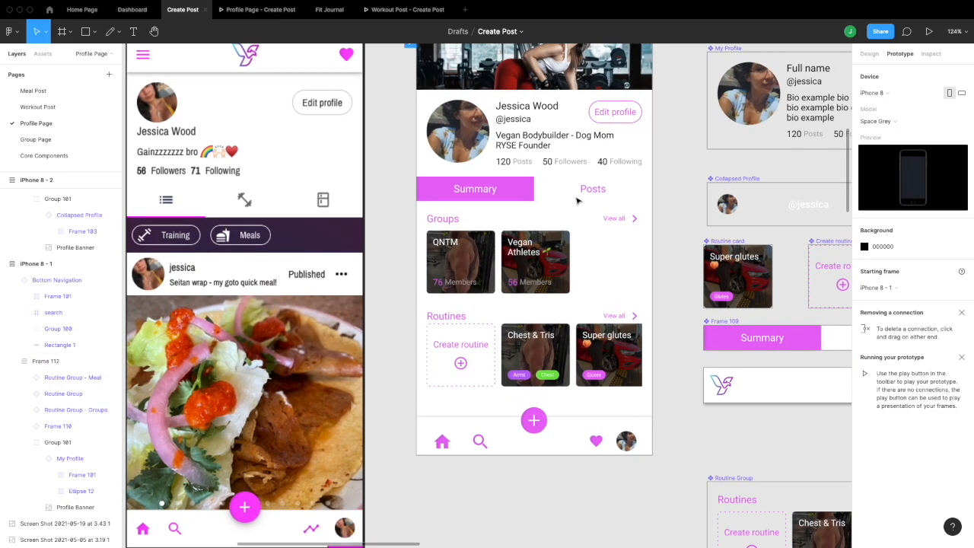
{"action": "left_click", "coordinate": [643, 435]}
{"action": "scroll", "coordinate": [512, 319], "scroll_direction": "up", "scroll_amount": 3}
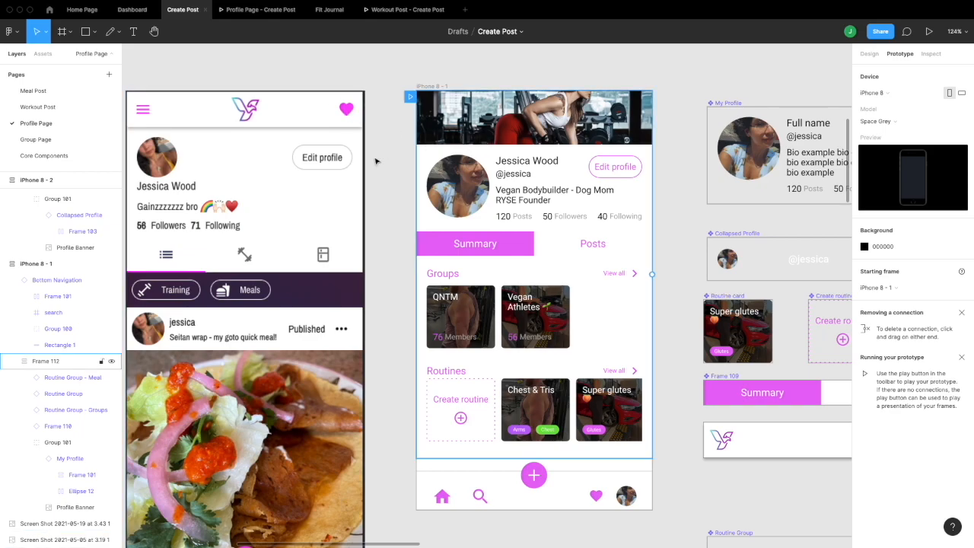
{"action": "left_click", "coordinate": [351, 112]}
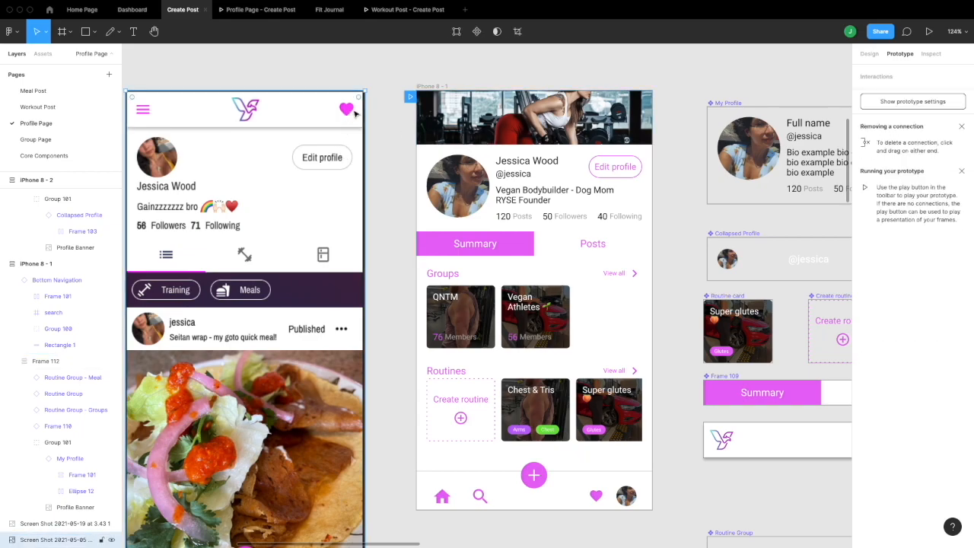
{"action": "scroll", "coordinate": [452, 151], "scroll_direction": "right", "scroll_amount": 3}
{"action": "scroll", "coordinate": [452, 150], "scroll_direction": "down", "scroll_amount": 1}
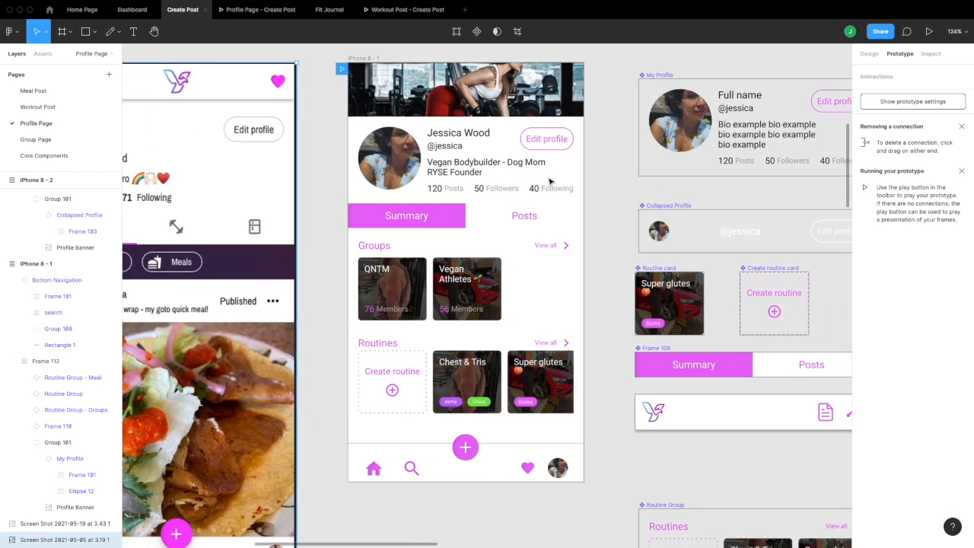
Select Frame 112 in the iPhone 8 - 1 frame and compare its bio and Posts, Followers and Following line with the old profile
{"action": "left_click", "coordinate": [469, 113]}
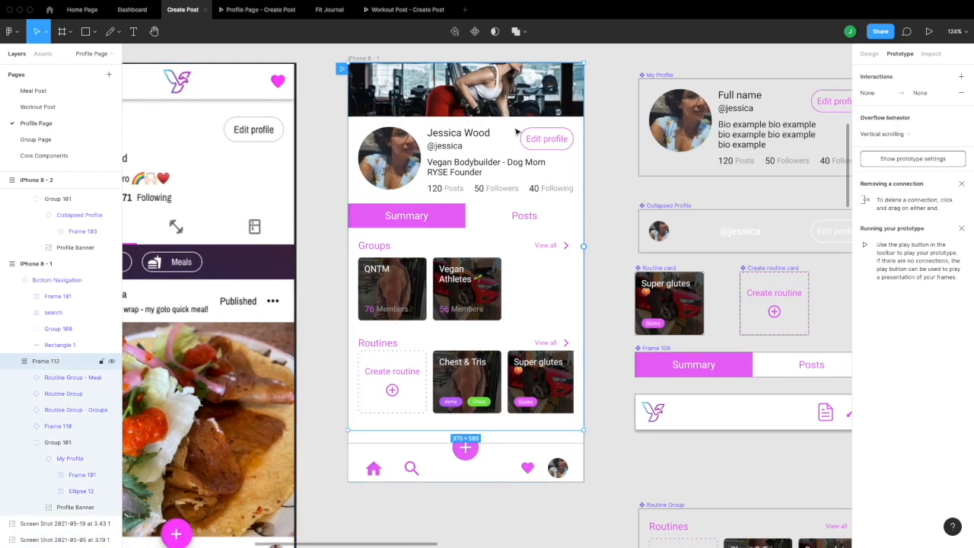
{"action": "scroll", "coordinate": [419, 187], "scroll_direction": "left", "scroll_amount": 5}
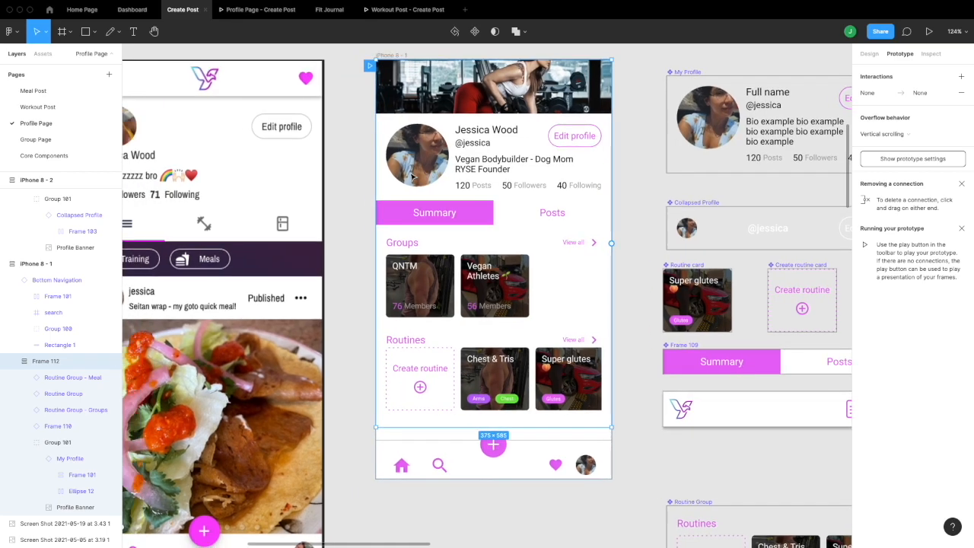
{"action": "scroll", "coordinate": [548, 187], "scroll_direction": "right", "scroll_amount": 2}
{"action": "scroll", "coordinate": [548, 187], "scroll_direction": "up", "scroll_amount": 1}
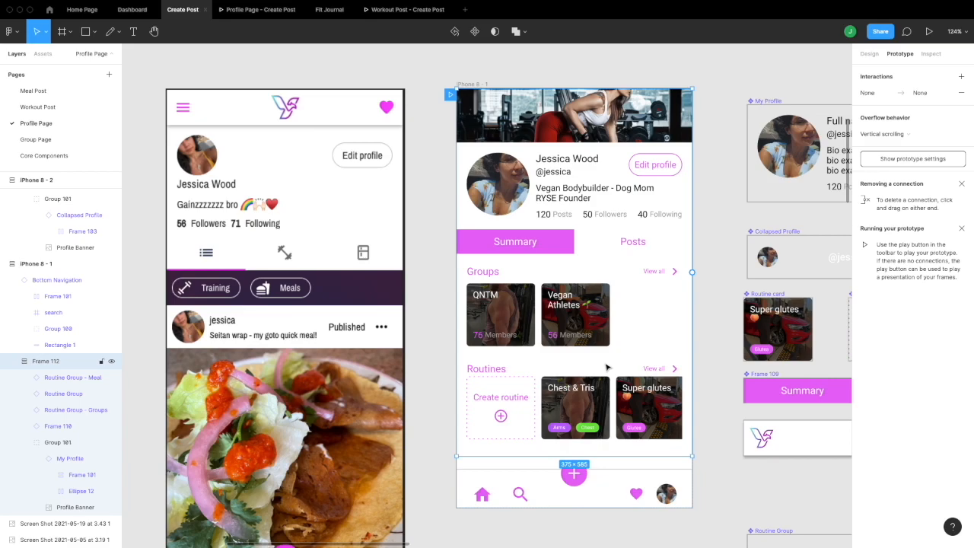
{"action": "scroll", "coordinate": [607, 367], "scroll_direction": "right", "scroll_amount": 2}
{"action": "scroll", "coordinate": [607, 367], "scroll_direction": "up", "scroll_amount": 1}
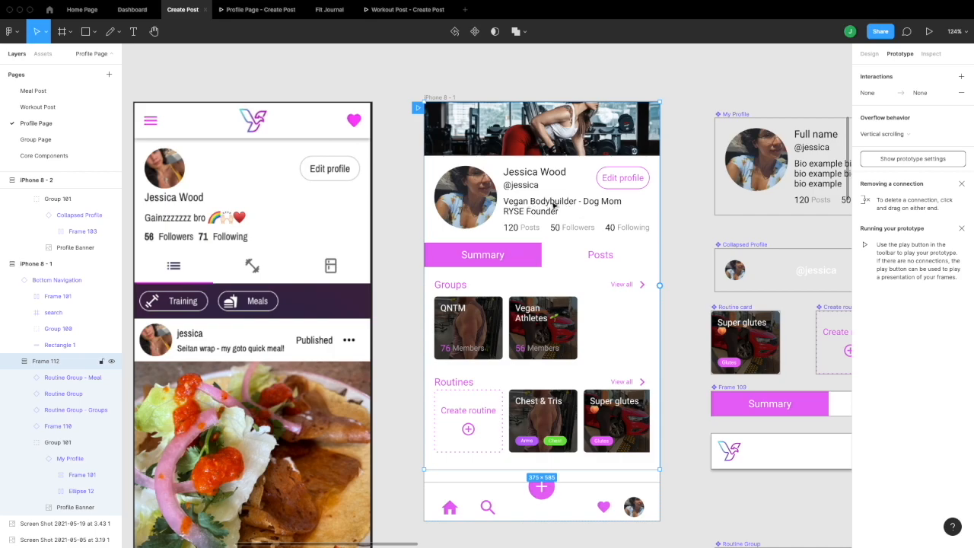
{"action": "scroll", "coordinate": [585, 217], "scroll_direction": "down", "scroll_amount": 1}
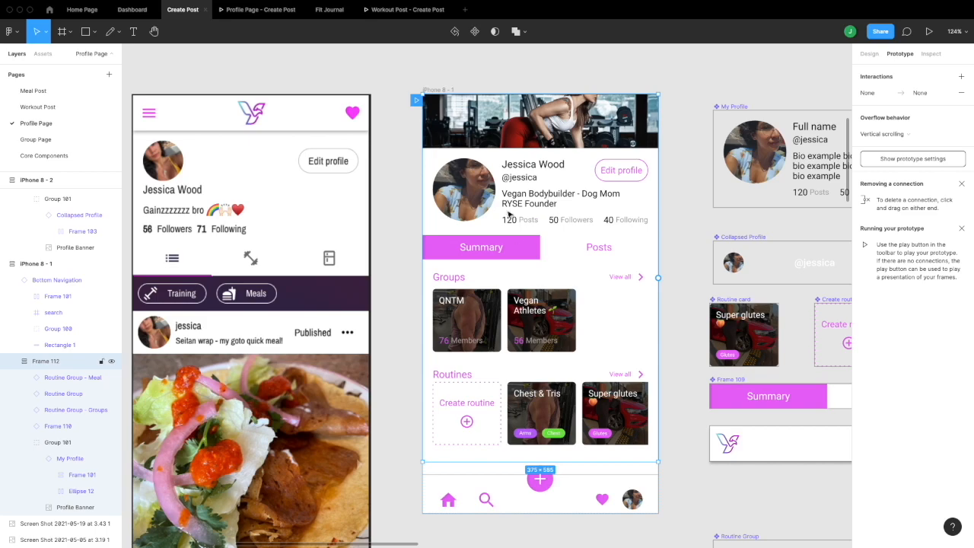
{"action": "scroll", "coordinate": [557, 231], "scroll_direction": "down", "scroll_amount": 1}
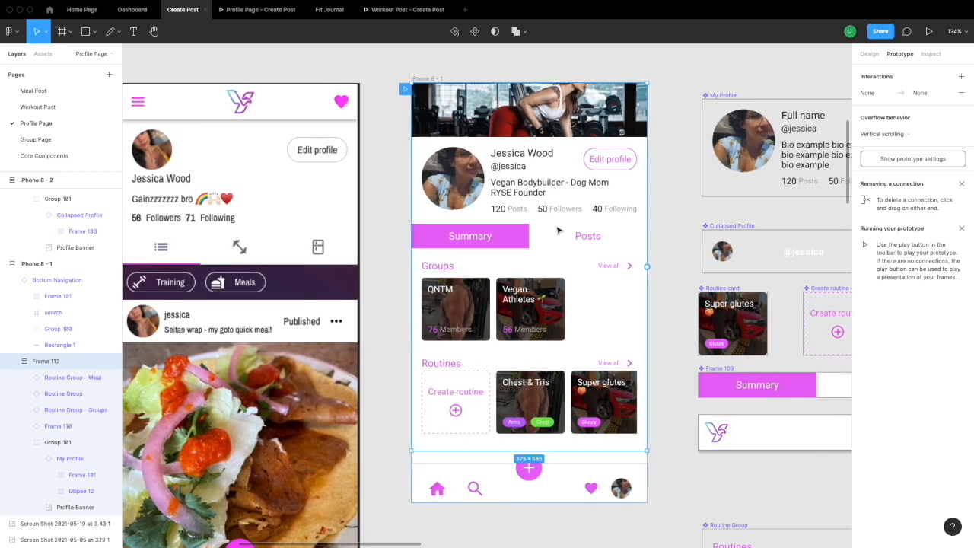
{"action": "scroll", "coordinate": [558, 231], "scroll_direction": "right", "scroll_amount": 1}
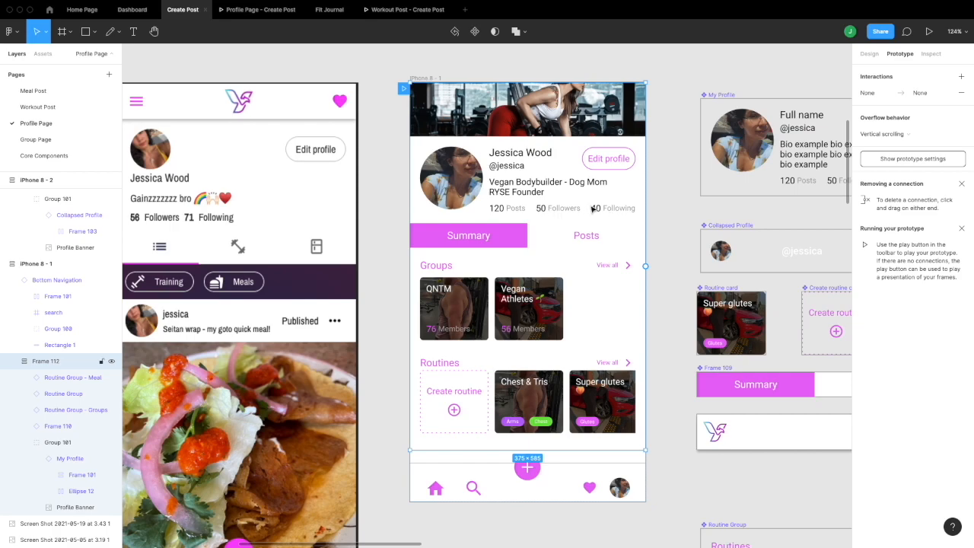
{"action": "scroll", "coordinate": [537, 208], "scroll_direction": "left", "scroll_amount": 2}
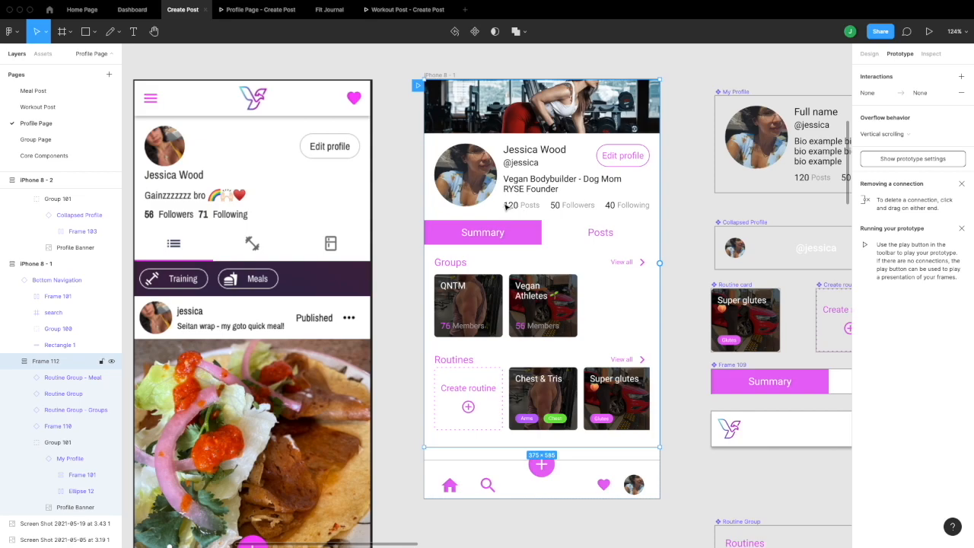
{"action": "scroll", "coordinate": [516, 205], "scroll_direction": "left", "scroll_amount": 3}
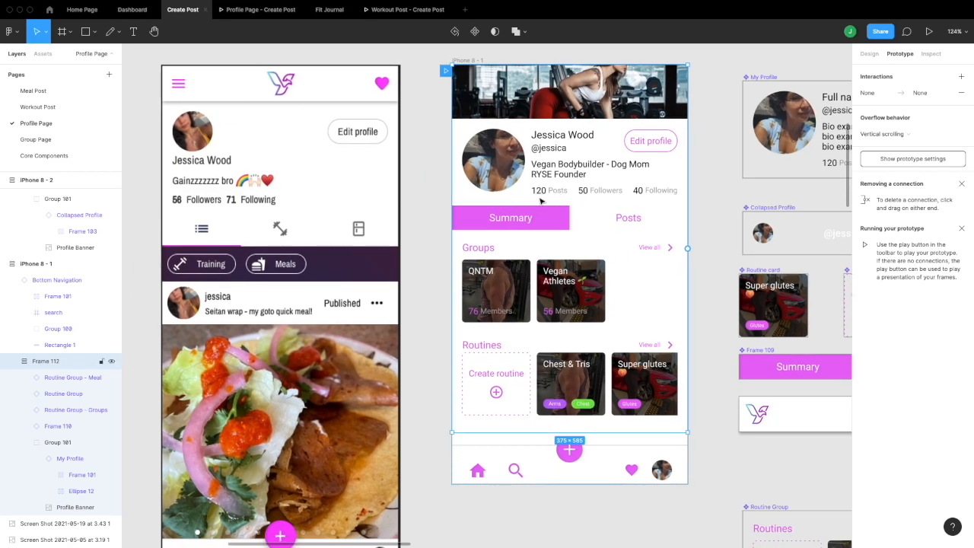
{"action": "scroll", "coordinate": [564, 192], "scroll_direction": "right", "scroll_amount": 2}
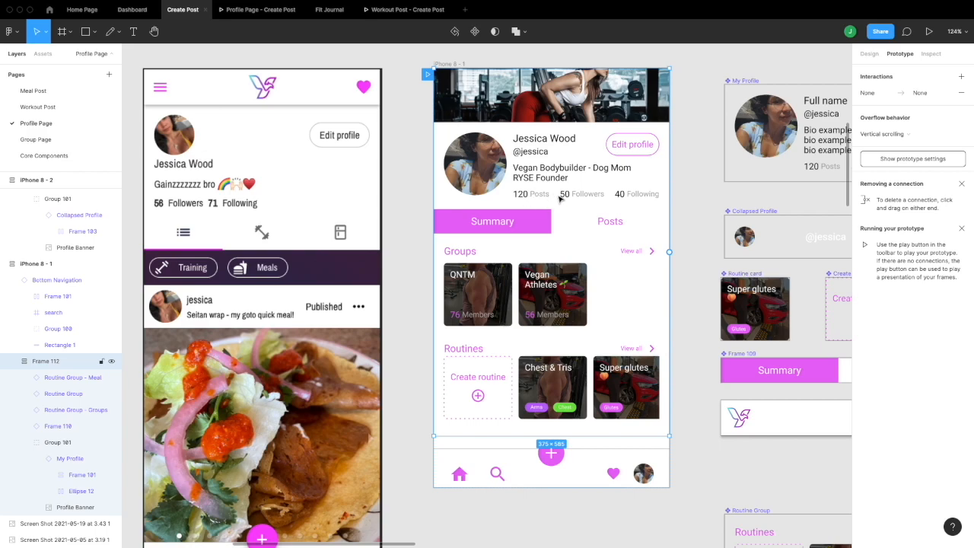
{"action": "scroll", "coordinate": [544, 202], "scroll_direction": "right", "scroll_amount": 2}
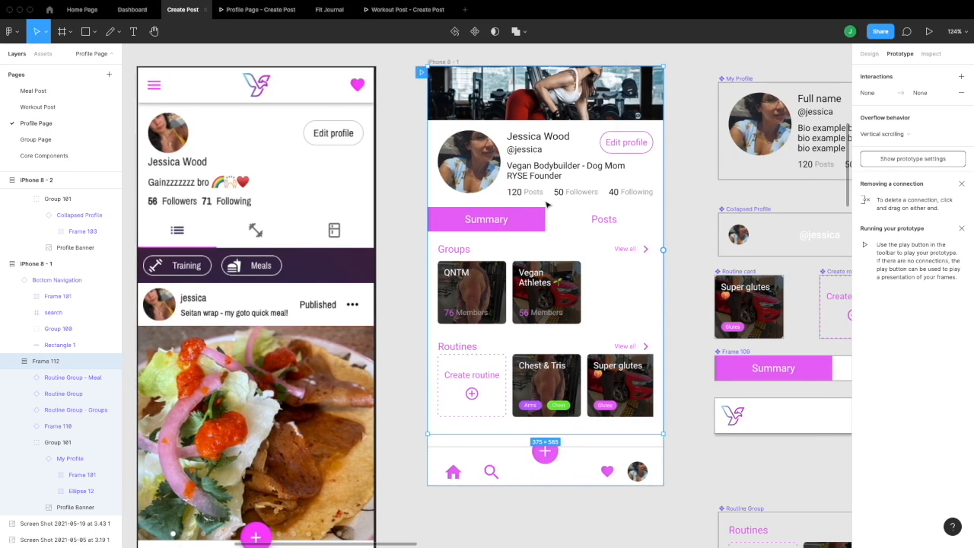
{"action": "scroll", "coordinate": [545, 205], "scroll_direction": "right", "scroll_amount": 1}
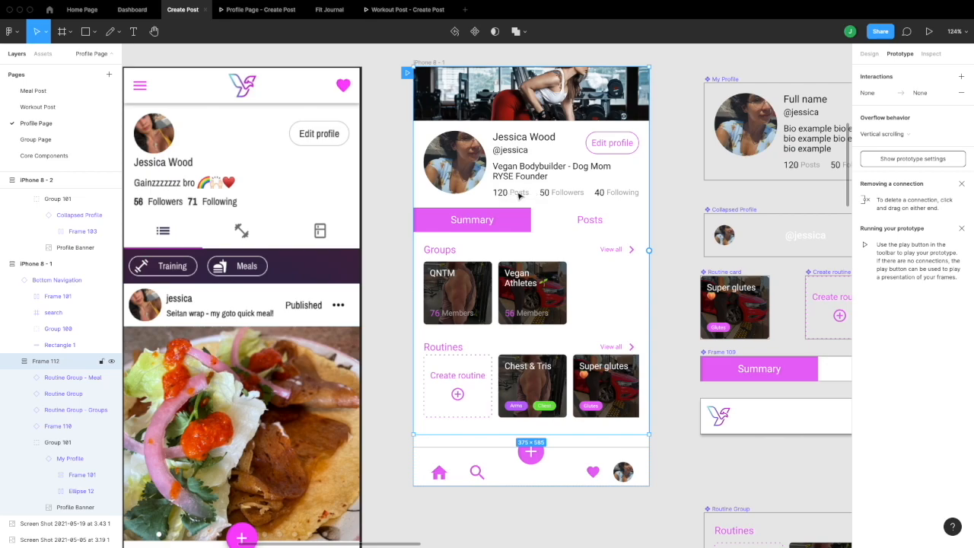
{"action": "scroll", "coordinate": [523, 195], "scroll_direction": "right", "scroll_amount": 4}
{"action": "scroll", "coordinate": [523, 196], "scroll_direction": "down", "scroll_amount": 1}
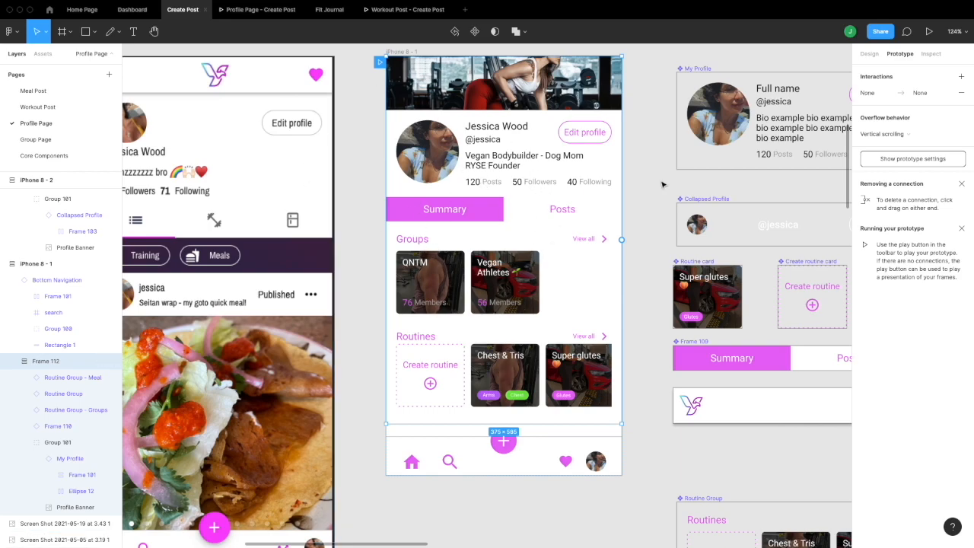
Examine the redesigned profile's banner image, name, handle and Edit profile area beside the old profile header
{"action": "scroll", "coordinate": [457, 216], "scroll_direction": "left", "scroll_amount": 5}
{"action": "scroll", "coordinate": [458, 216], "scroll_direction": "up", "scroll_amount": 1}
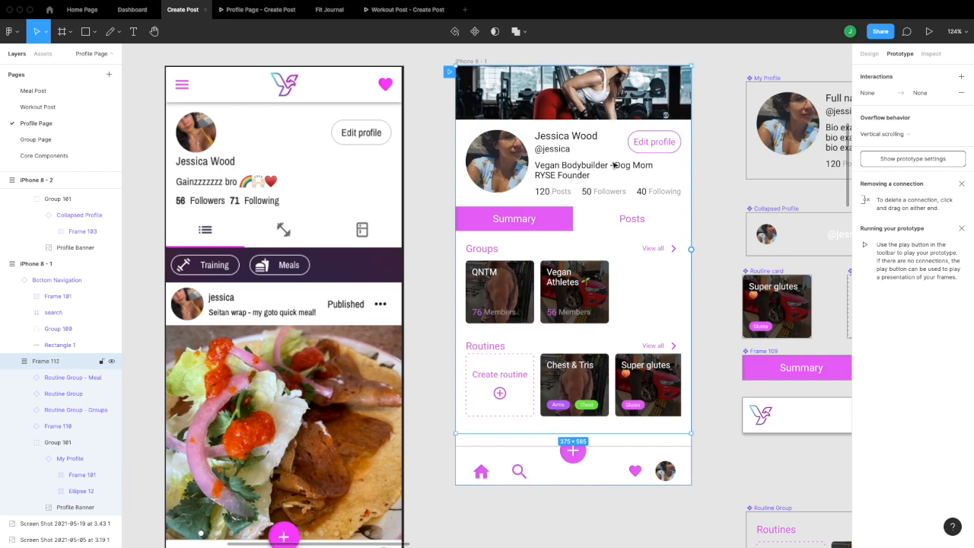
{"action": "scroll", "coordinate": [613, 223], "scroll_direction": "up", "scroll_amount": 1}
{"action": "scroll", "coordinate": [614, 223], "scroll_direction": "right", "scroll_amount": 1}
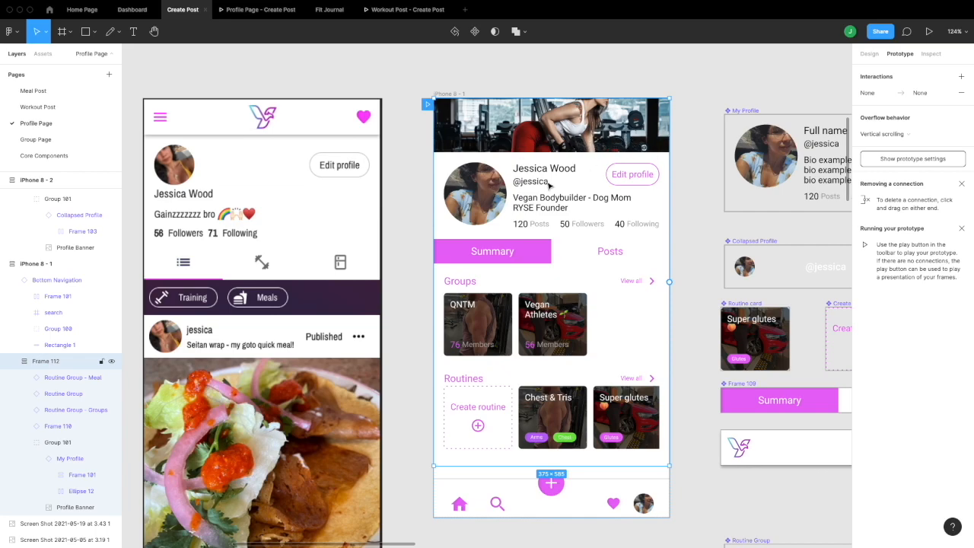
{"action": "scroll", "coordinate": [549, 186], "scroll_direction": "right", "scroll_amount": 3}
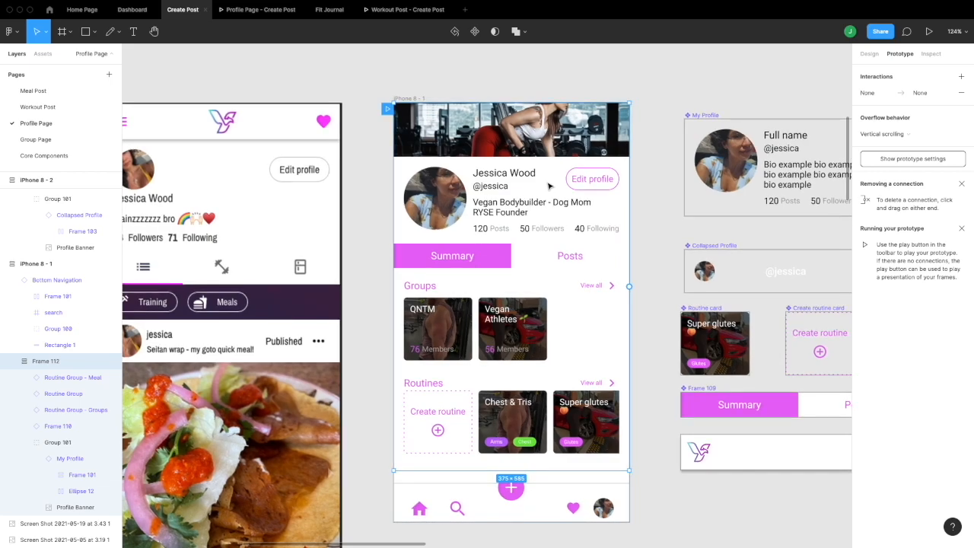
{"action": "scroll", "coordinate": [548, 186], "scroll_direction": "right", "scroll_amount": 1}
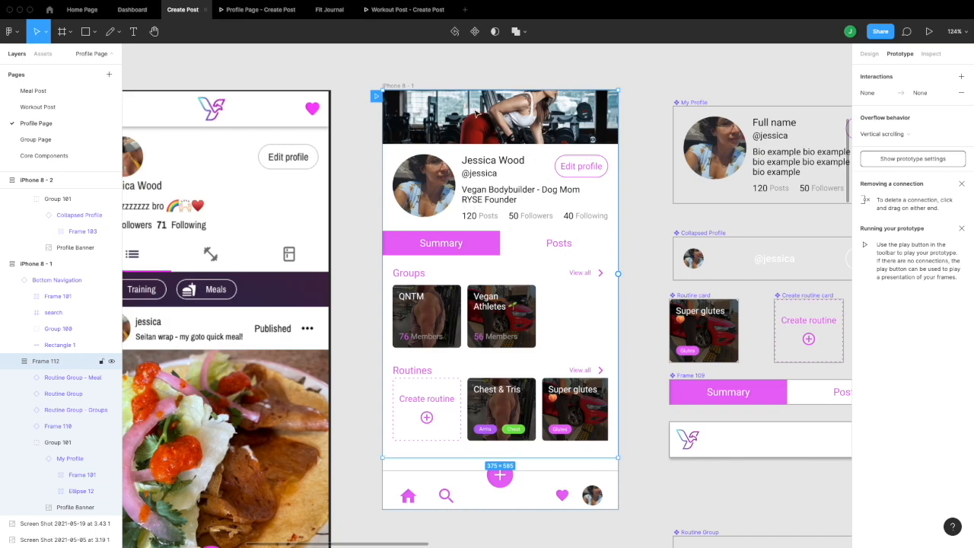
{"action": "scroll", "coordinate": [467, 125], "scroll_direction": "down", "scroll_amount": 2}
{"action": "scroll", "coordinate": [467, 126], "scroll_direction": "left", "scroll_amount": 2}
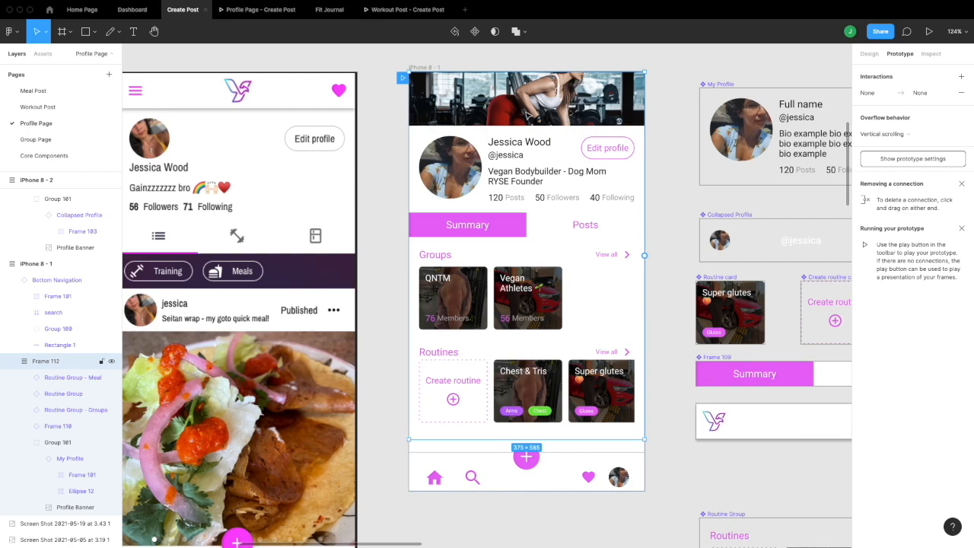
{"action": "scroll", "coordinate": [556, 91], "scroll_direction": "down", "scroll_amount": 1}
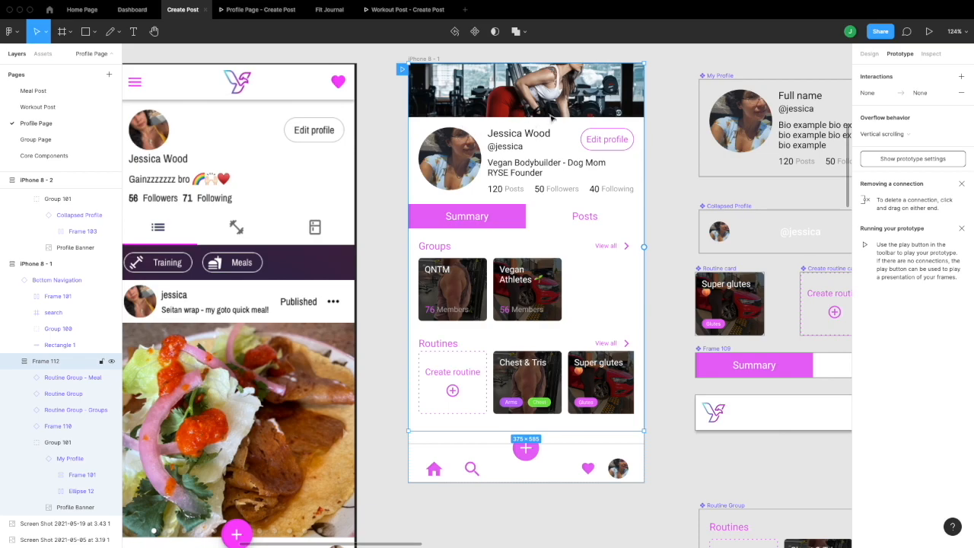
{"action": "scroll", "coordinate": [517, 106], "scroll_direction": "down", "scroll_amount": 1}
{"action": "scroll", "coordinate": [517, 107], "scroll_direction": "right", "scroll_amount": 1}
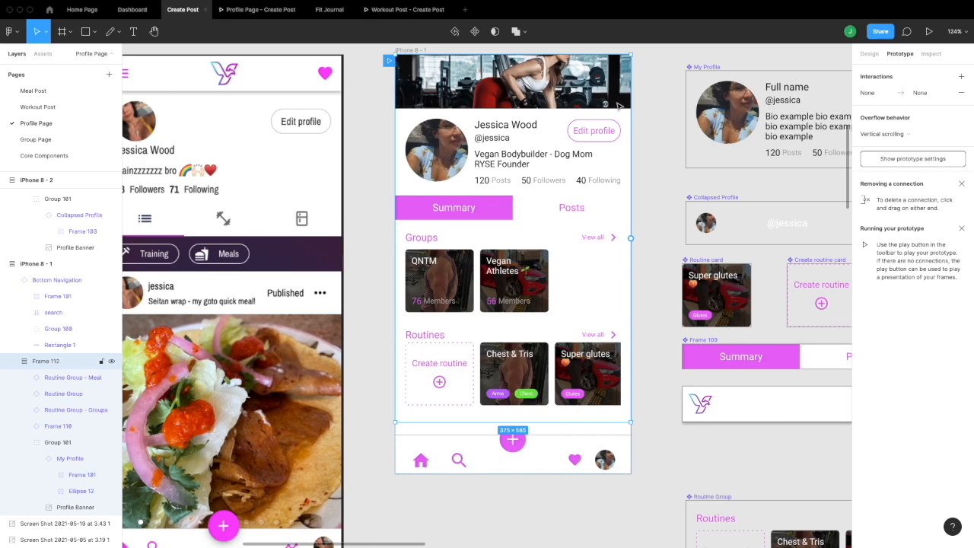
{"action": "scroll", "coordinate": [484, 123], "scroll_direction": "up", "scroll_amount": 2}
{"action": "scroll", "coordinate": [484, 123], "scroll_direction": "right", "scroll_amount": 1}
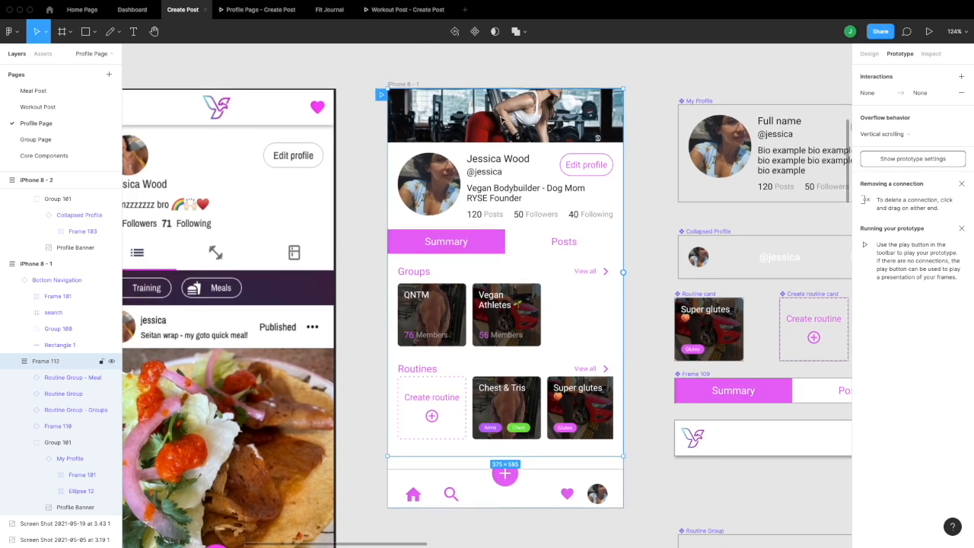
Select the iPhone 8 - 2 frame and compare its collapsed profile header with the old profile screenshot's header
{"action": "scroll", "coordinate": [501, 119], "scroll_direction": "right", "scroll_amount": 10}
{"action": "scroll", "coordinate": [501, 120], "scroll_direction": "up", "scroll_amount": 3}
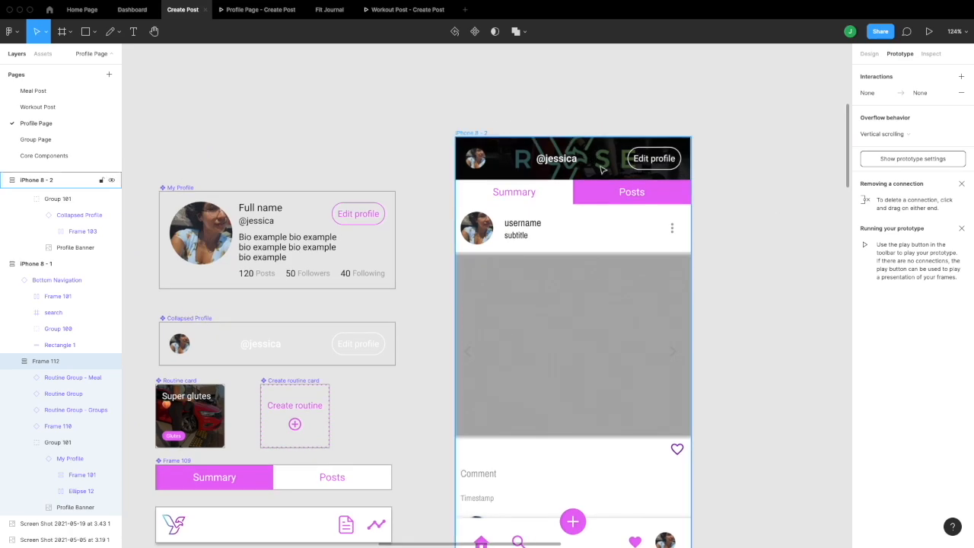
{"action": "left_click", "coordinate": [601, 169]}
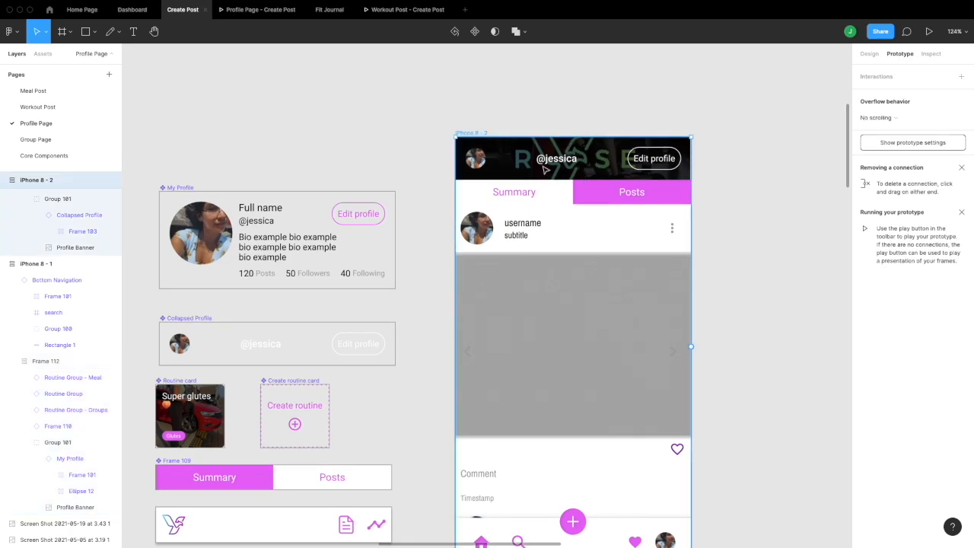
{"action": "scroll", "coordinate": [561, 185], "scroll_direction": "left", "scroll_amount": 12}
{"action": "scroll", "coordinate": [560, 185], "scroll_direction": "down", "scroll_amount": 3}
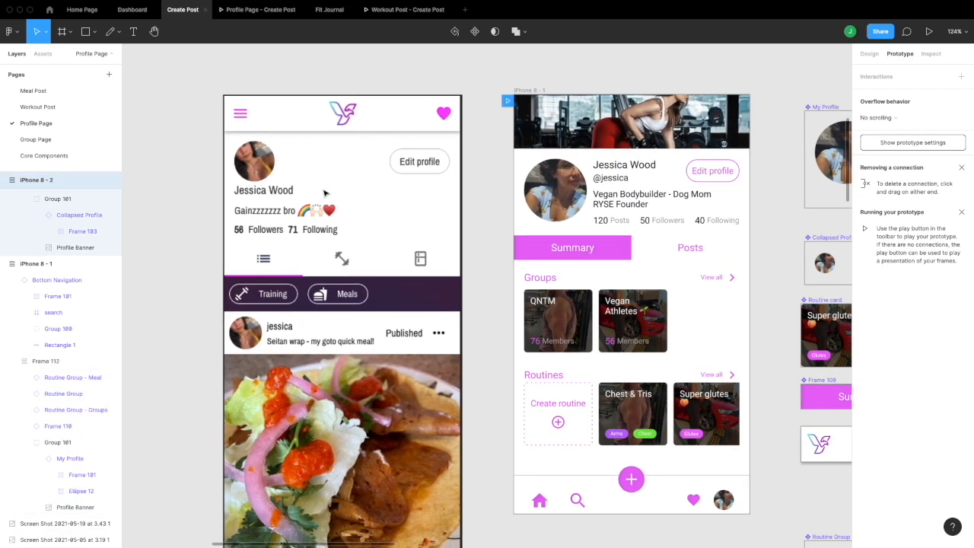
Select Frame 112 and compare its Summary and Posts tabs with the old profile's icon tabs and Training and Meals filters
{"action": "scroll", "coordinate": [324, 193], "scroll_direction": "right", "scroll_amount": 8}
{"action": "scroll", "coordinate": [358, 261], "scroll_direction": "down", "scroll_amount": 2}
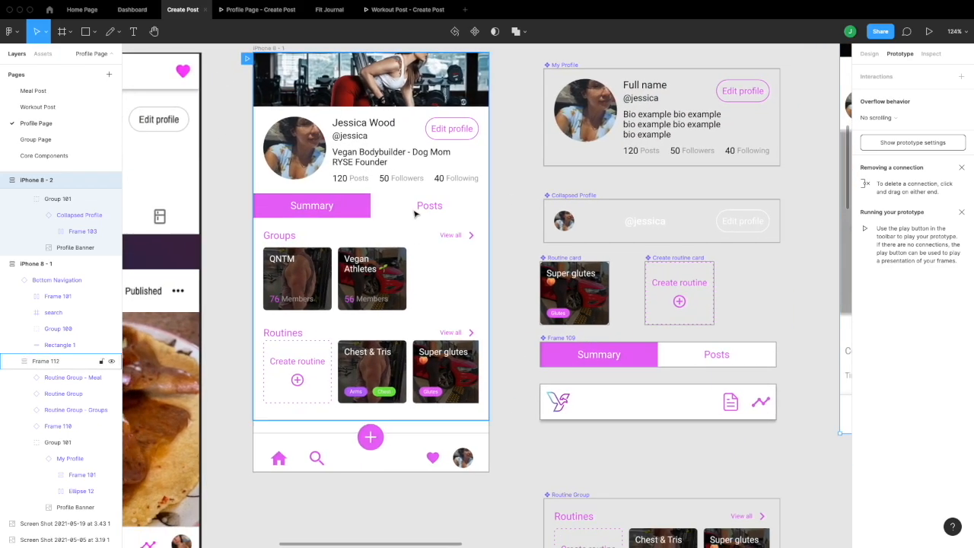
{"action": "scroll", "coordinate": [301, 214], "scroll_direction": "left", "scroll_amount": 4}
{"action": "scroll", "coordinate": [301, 214], "scroll_direction": "down", "scroll_amount": 2}
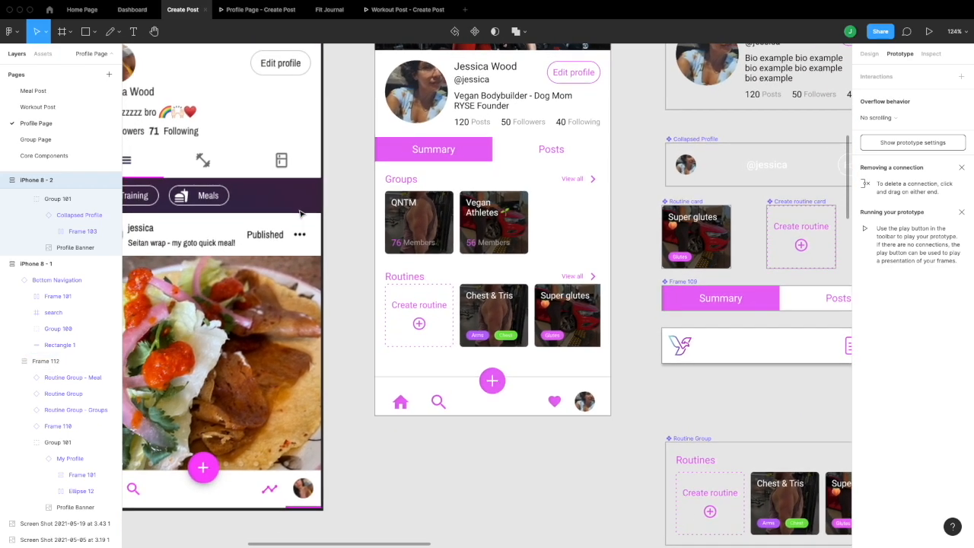
{"action": "scroll", "coordinate": [302, 214], "scroll_direction": "down", "scroll_amount": 3}
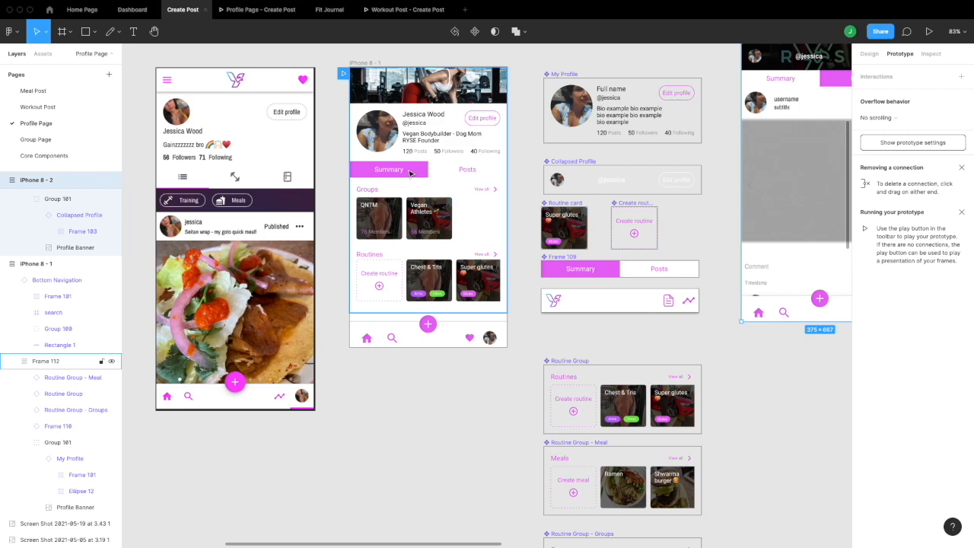
{"action": "left_click", "coordinate": [421, 176]}
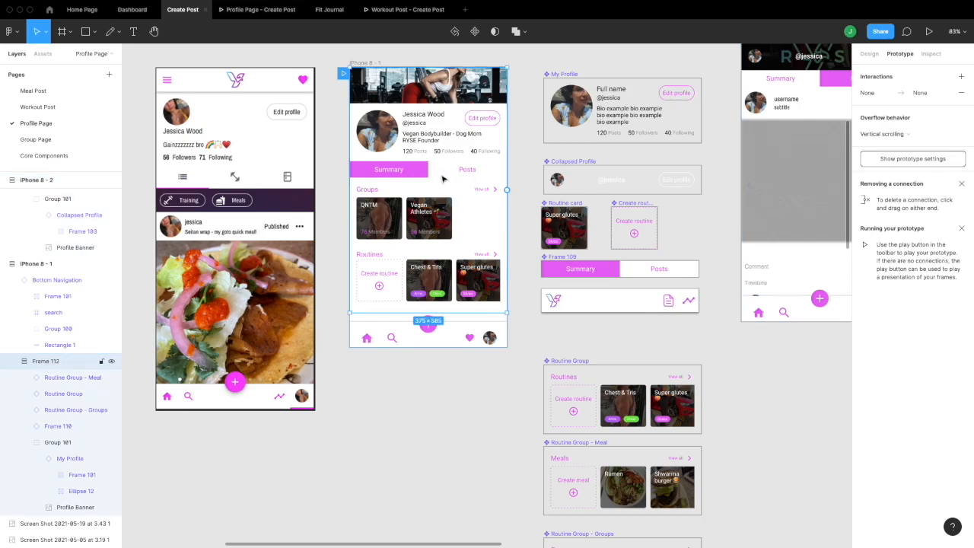
{"action": "scroll", "coordinate": [471, 175], "scroll_direction": "right", "scroll_amount": 2}
{"action": "scroll", "coordinate": [471, 175], "scroll_direction": "up", "scroll_amount": 1}
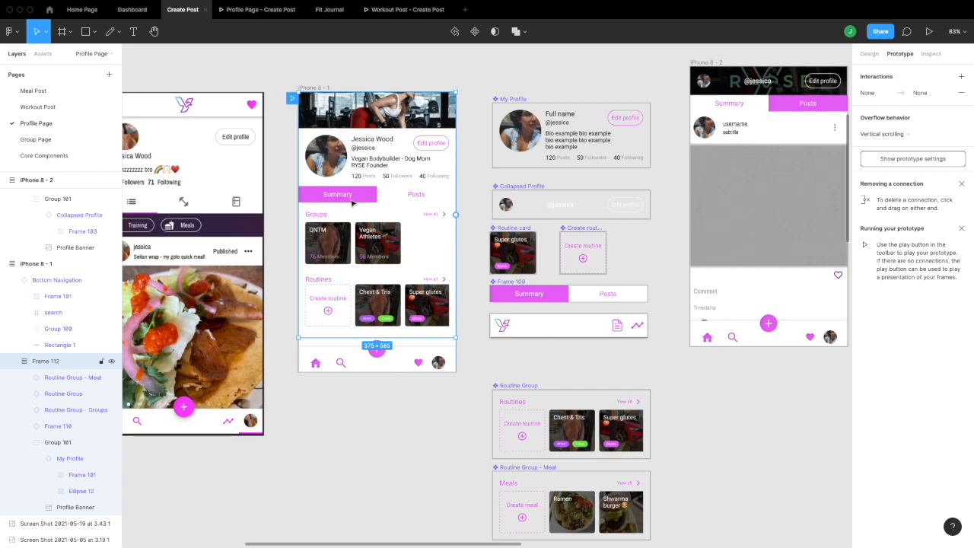
Examine the Groups and Routines sections of the redesigned Summary page beside the old profile screenshot
{"action": "scroll", "coordinate": [349, 205], "scroll_direction": "left", "scroll_amount": 2}
{"action": "scroll", "coordinate": [349, 205], "scroll_direction": "left", "scroll_amount": 5}
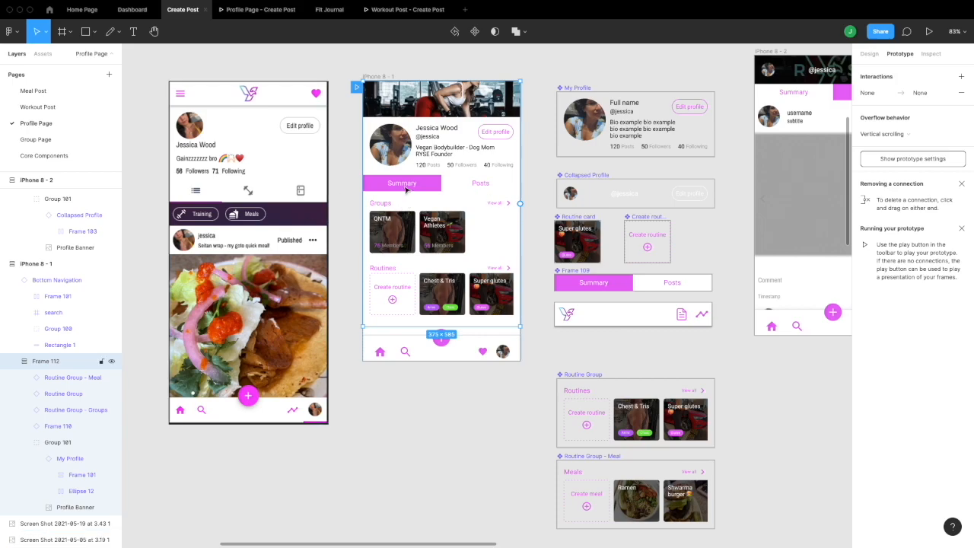
{"action": "scroll", "coordinate": [461, 202], "scroll_direction": "right", "scroll_amount": 2}
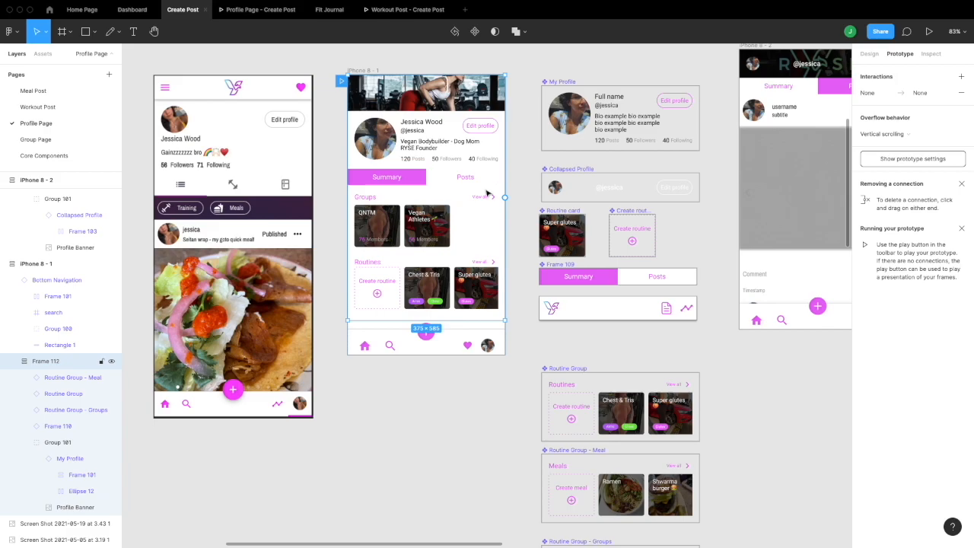
{"action": "scroll", "coordinate": [477, 204], "scroll_direction": "down", "scroll_amount": 2}
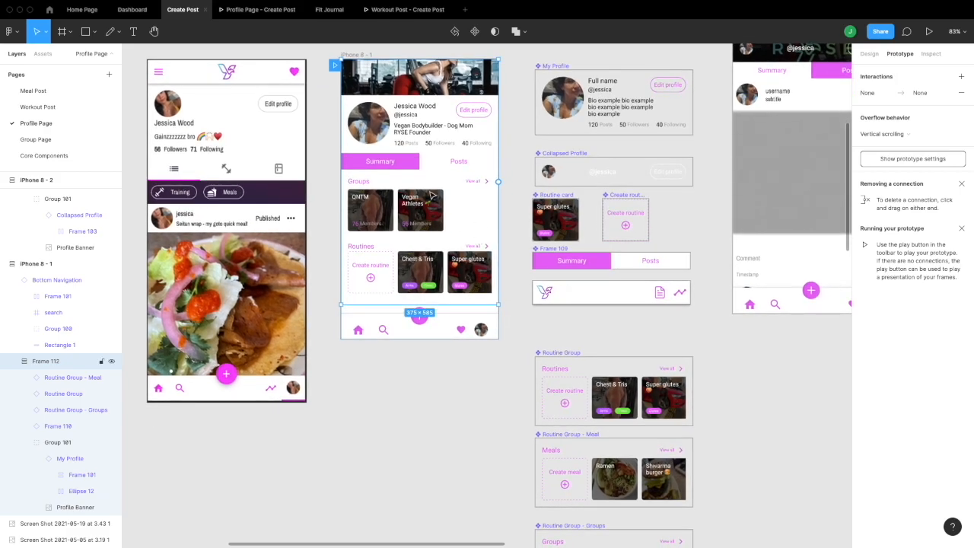
{"action": "scroll", "coordinate": [430, 195], "scroll_direction": "up", "scroll_amount": 5}
{"action": "scroll", "coordinate": [431, 196], "scroll_direction": "down", "scroll_amount": 3}
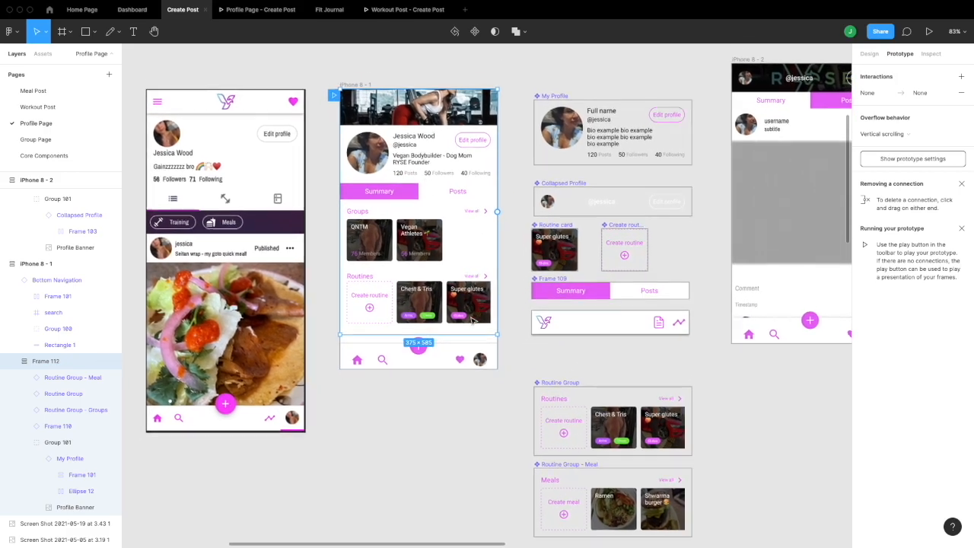
{"action": "scroll", "coordinate": [472, 320], "scroll_direction": "down", "scroll_amount": 1}
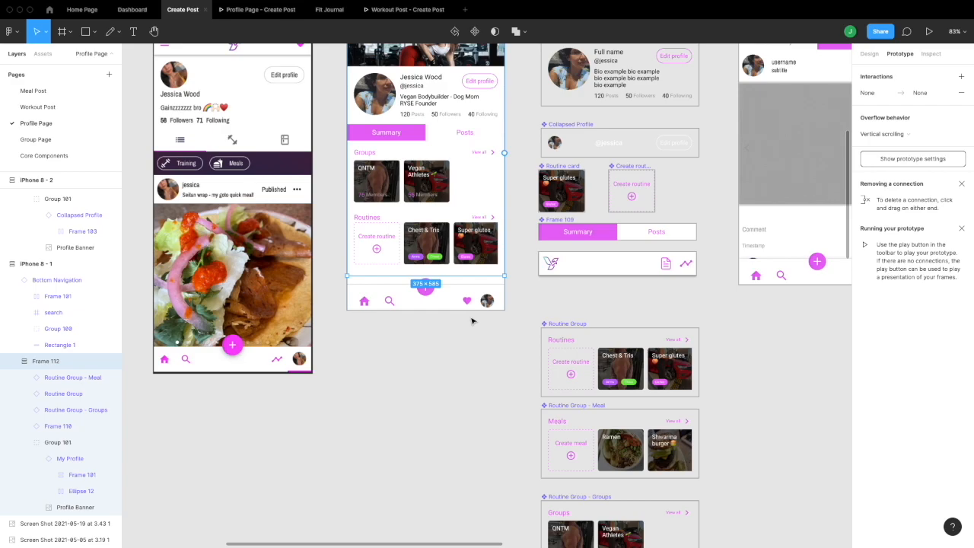
{"action": "scroll", "coordinate": [369, 326], "scroll_direction": "up", "scroll_amount": 2}
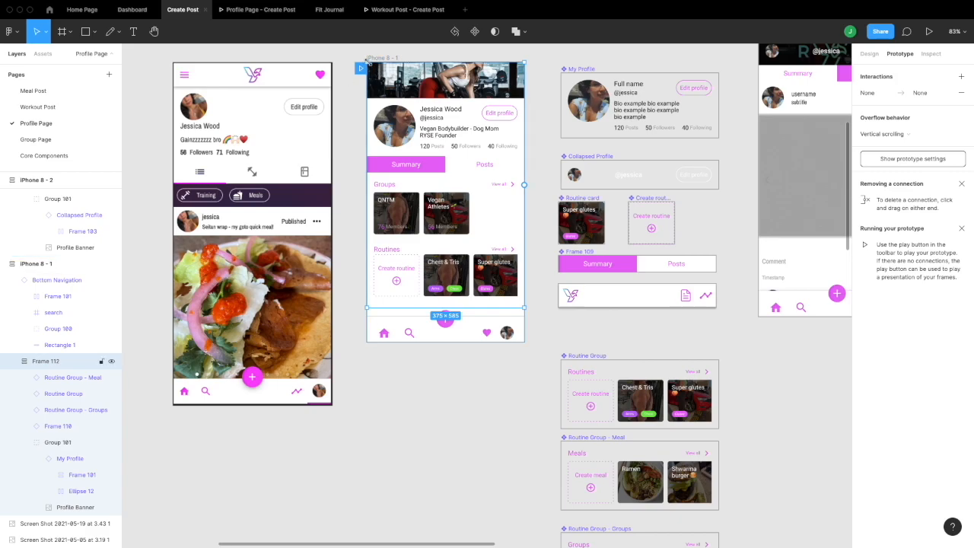
Run the profile page prototype and review its Summary page from the banner down to the Meals section
{"action": "left_click", "coordinate": [415, 326]}
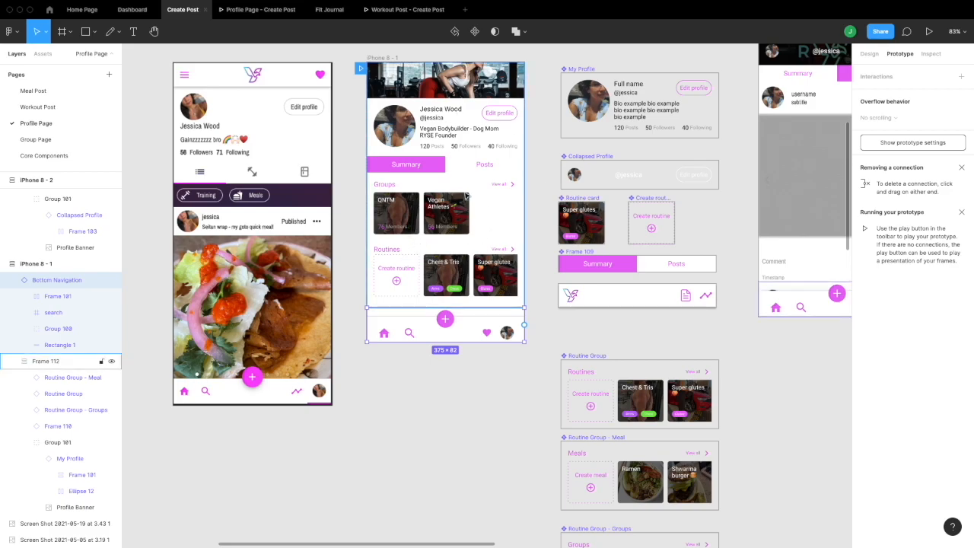
{"action": "scroll", "coordinate": [470, 242], "scroll_direction": "up", "scroll_amount": 3}
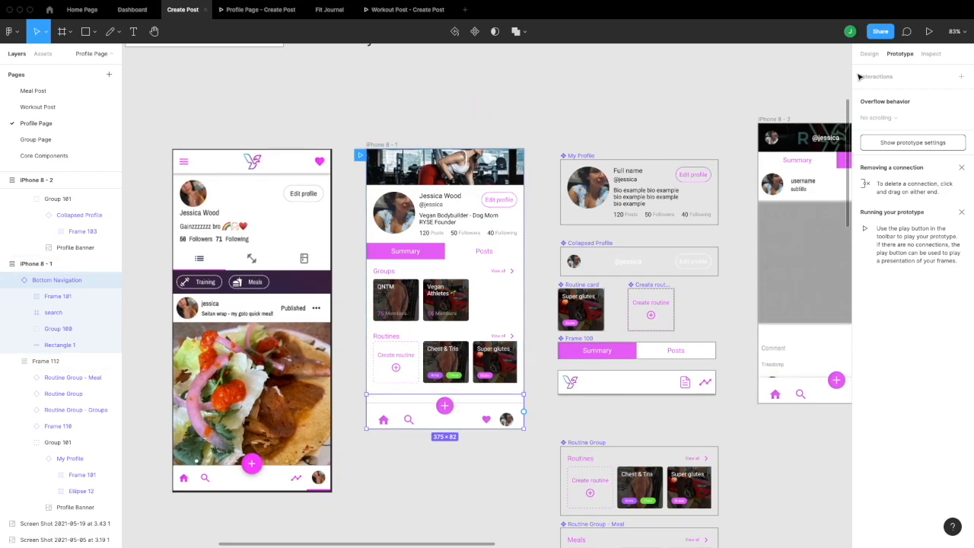
{"action": "left_click", "coordinate": [929, 33]}
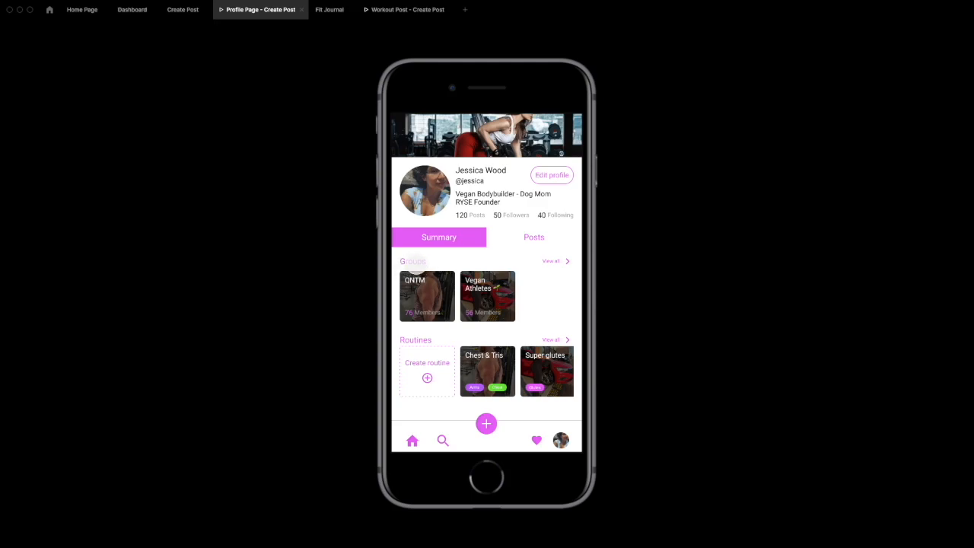
{"action": "left_click_drag", "start_coordinate": [515, 341], "coordinate": [511, 315]}
{"action": "mouse_move", "coordinate": [510, 359]}
{"action": "left_mouse_down"}
{"action": "mouse_move", "coordinate": [515, 385]}
{"action": "mouse_move", "coordinate": [511, 342]}
{"action": "left_mouse_up"}
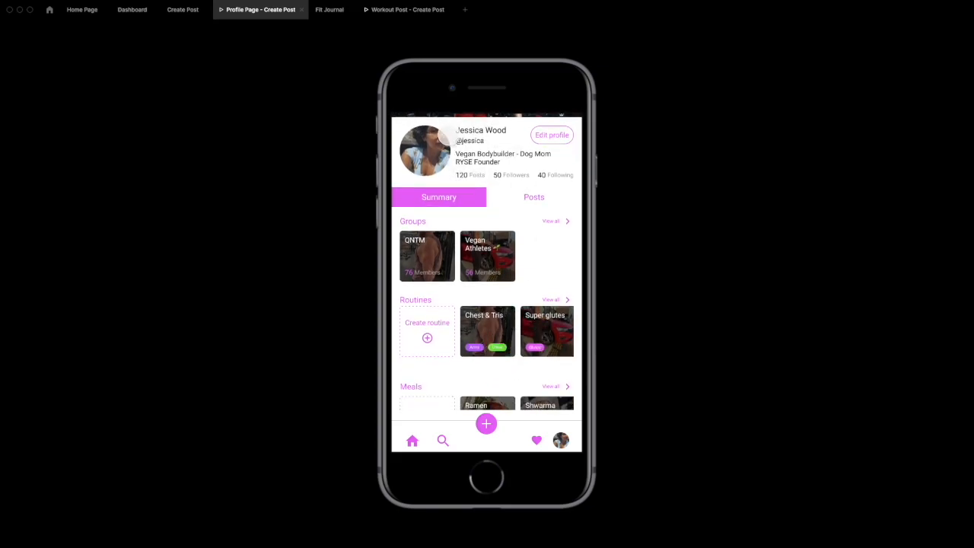
{"action": "left_click_drag", "start_coordinate": [497, 223], "coordinate": [495, 304]}
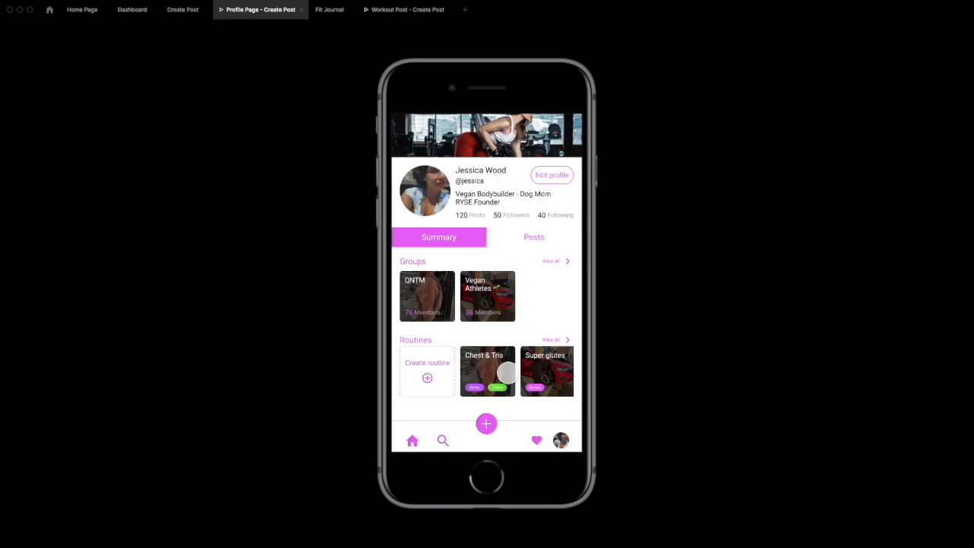
{"action": "left_click_drag", "start_coordinate": [508, 372], "coordinate": [503, 248]}
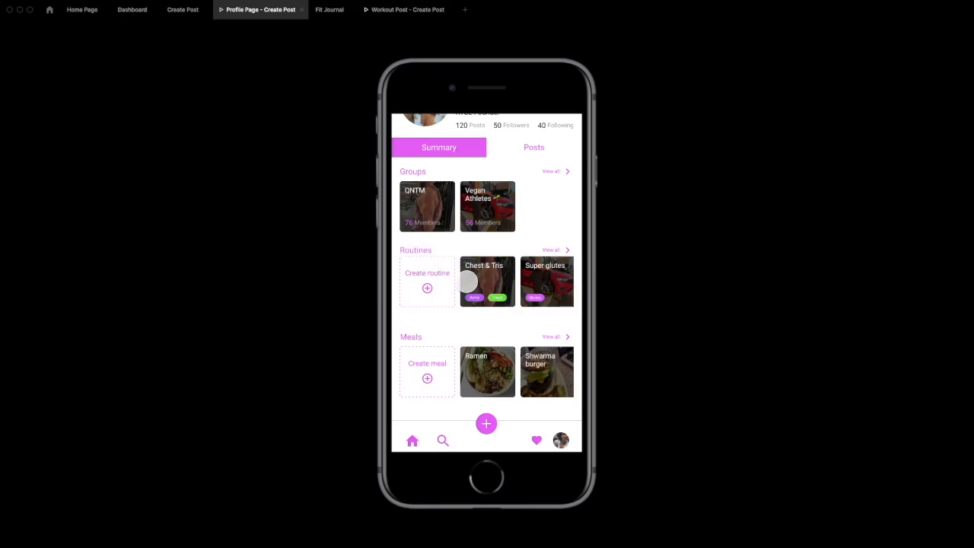
Test the sideways scrolling of the Routines and Meals card rows in the running prototype
{"action": "left_click_drag", "start_coordinate": [550, 278], "coordinate": [528, 261]}
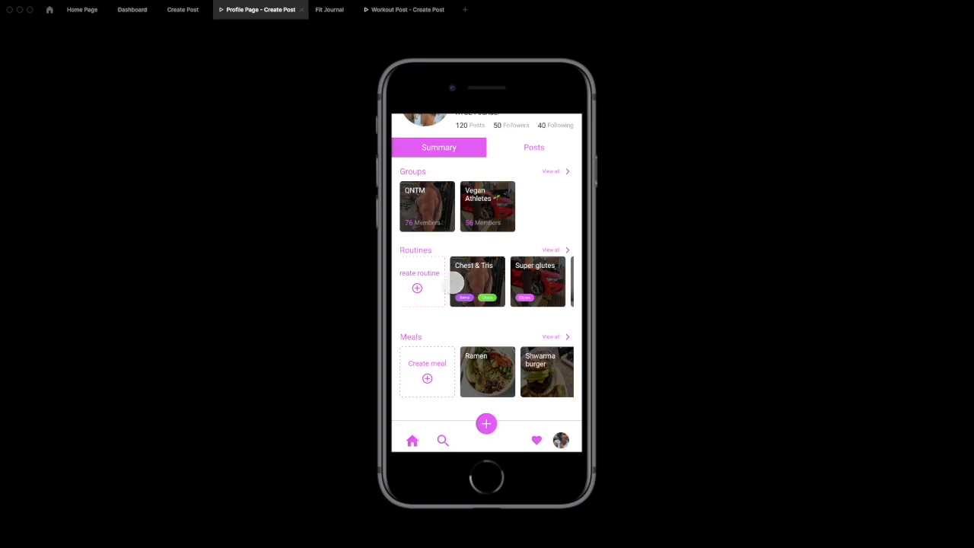
{"action": "left_click_drag", "start_coordinate": [465, 283], "coordinate": [472, 278]}
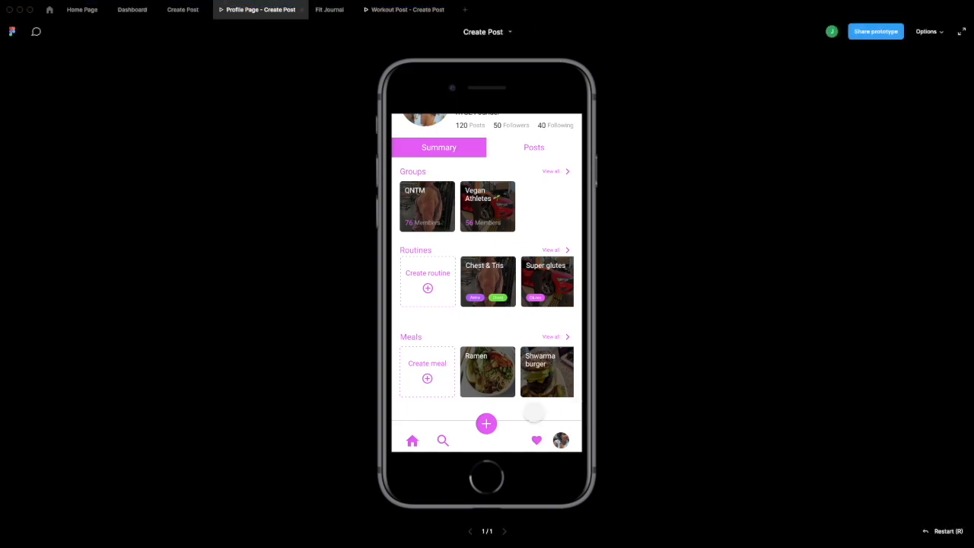
{"action": "left_click_drag", "start_coordinate": [514, 331], "coordinate": [519, 295]}
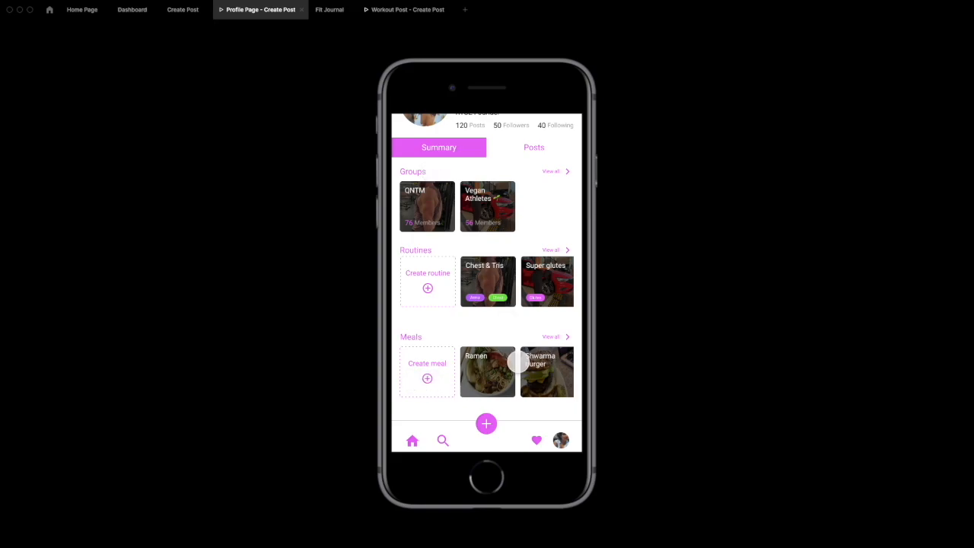
{"action": "left_click_drag", "start_coordinate": [515, 359], "coordinate": [518, 277]}
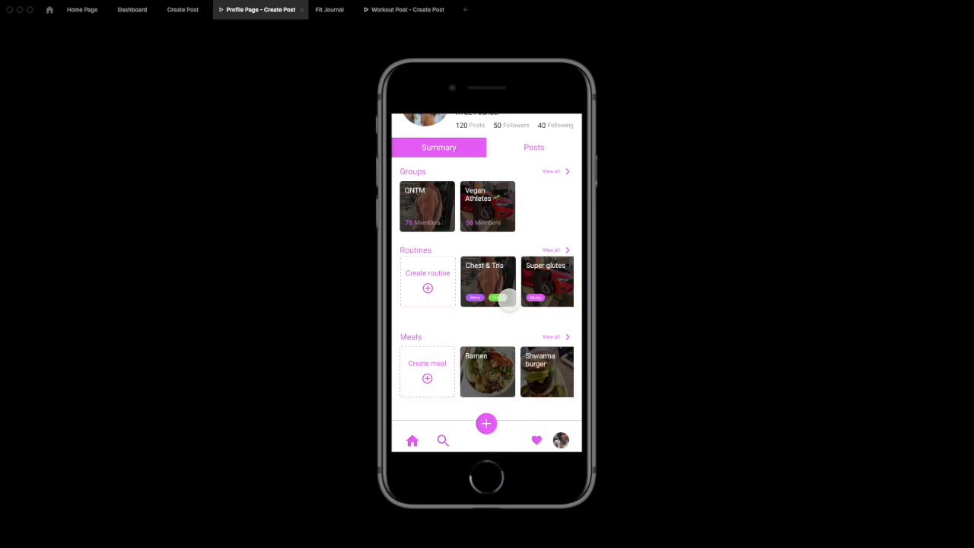
{"action": "left_click_drag", "start_coordinate": [564, 363], "coordinate": [457, 369]}
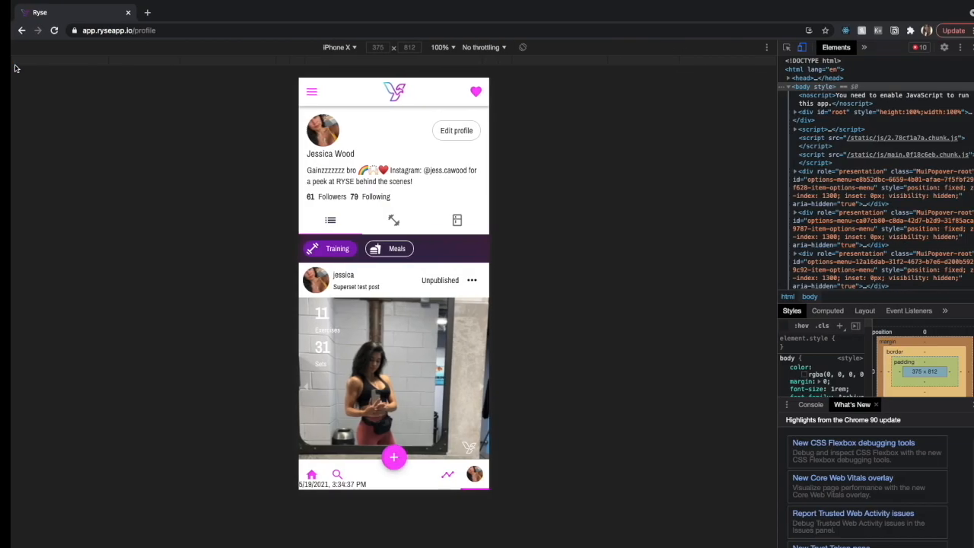
Show the workouts list on the old Ryse profile in the browser and compare it with the prototype's Summary page
{"action": "left_click", "coordinate": [385, 222]}
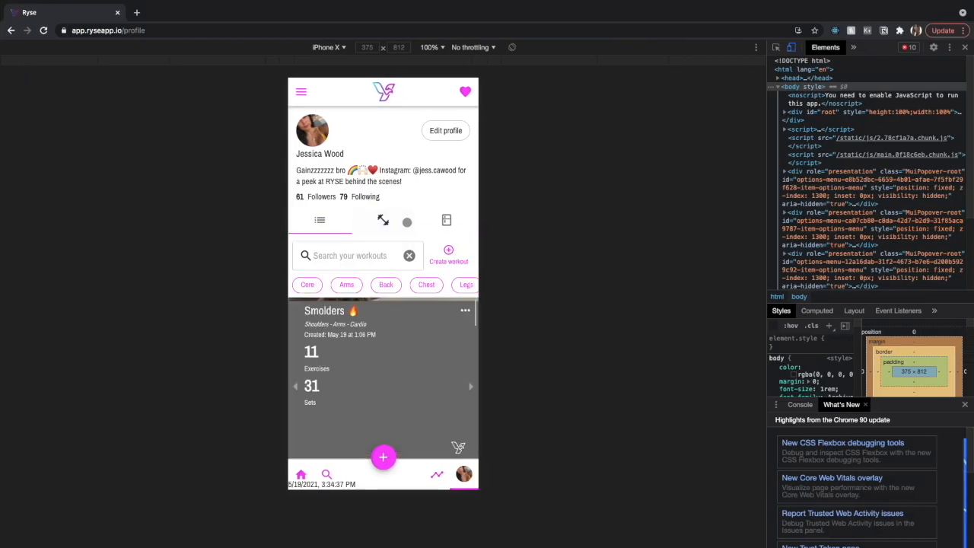
{"action": "scroll", "coordinate": [390, 222], "scroll_direction": "down", "scroll_amount": 2}
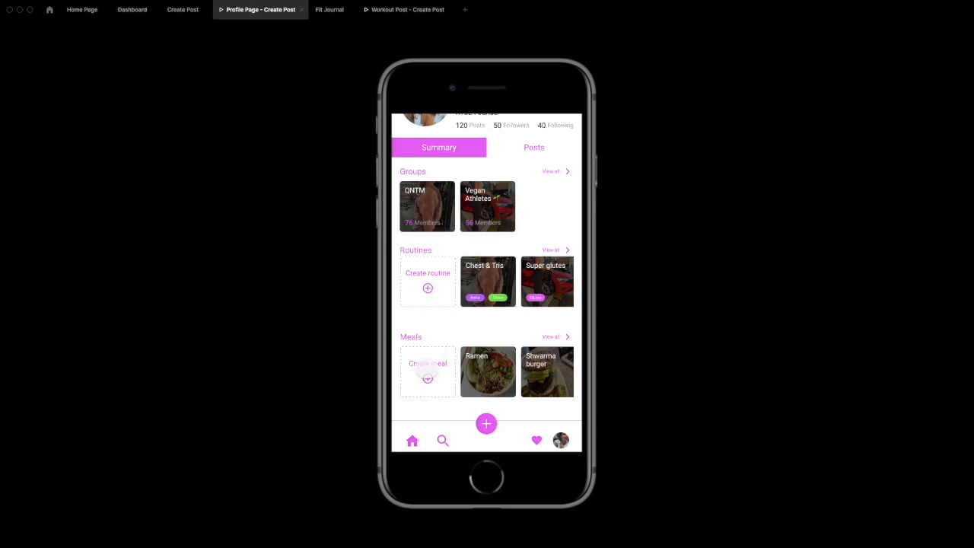
{"action": "left_click_drag", "start_coordinate": [513, 213], "coordinate": [517, 310]}
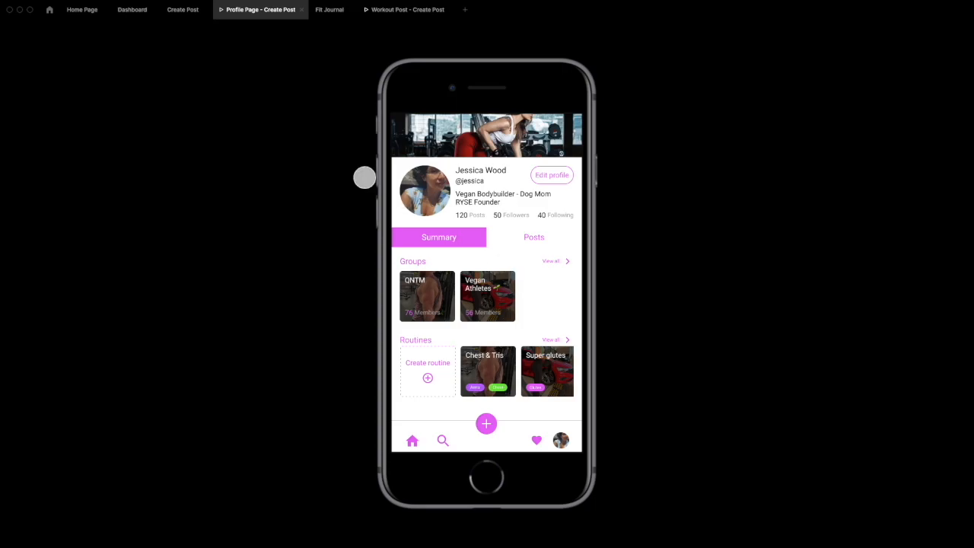
Leave the prototype for the Create Post file, and review the posts list on the old Ryse profile in the browser
{"action": "left_click", "coordinate": [182, 9]}
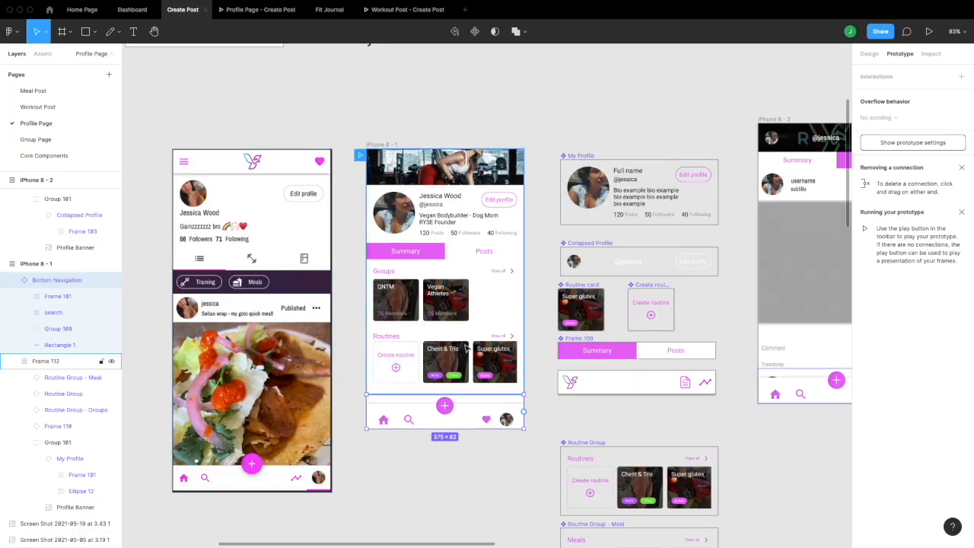
{"action": "key", "text": "ctrl+Left"}
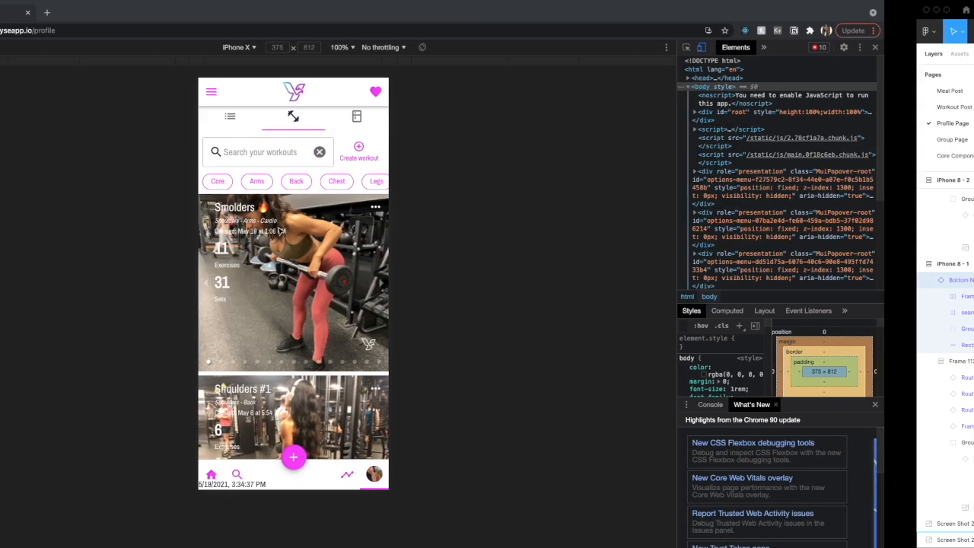
{"action": "left_click", "coordinate": [313, 118]}
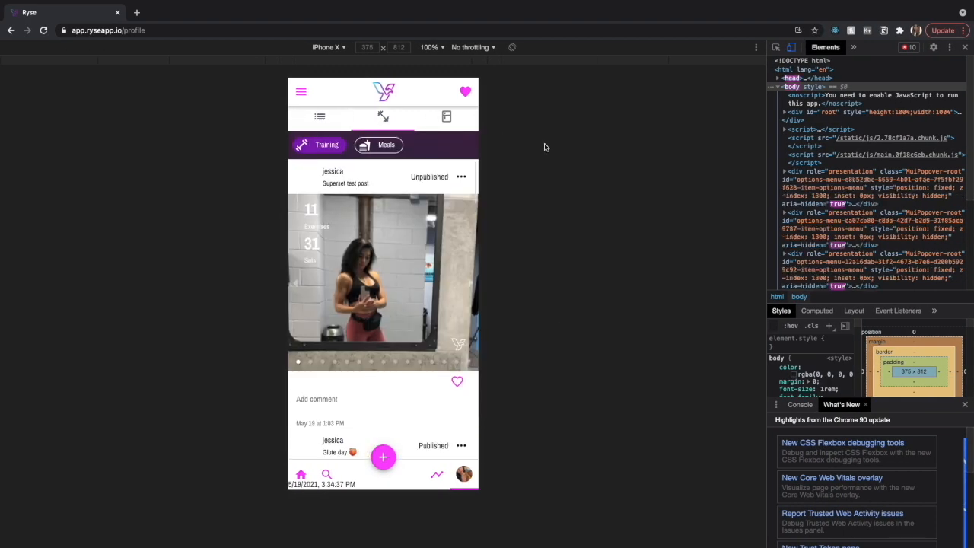
{"action": "left_click_drag", "start_coordinate": [411, 339], "coordinate": [411, 313]}
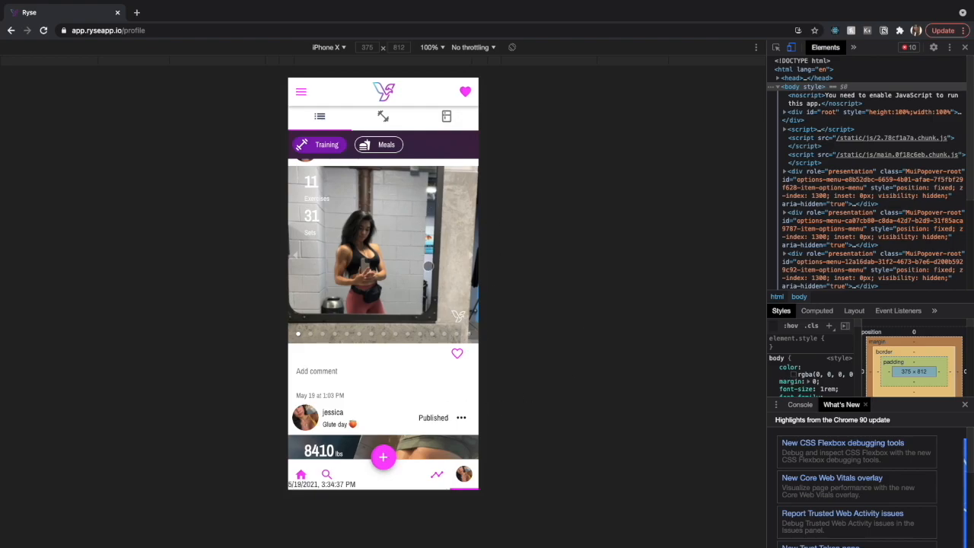
Switch back to Figma and select Frame 112 to compare the expanded profile header with the collapsed one in iPhone 8 - 2
{"action": "key", "text": "ctrl+Right"}
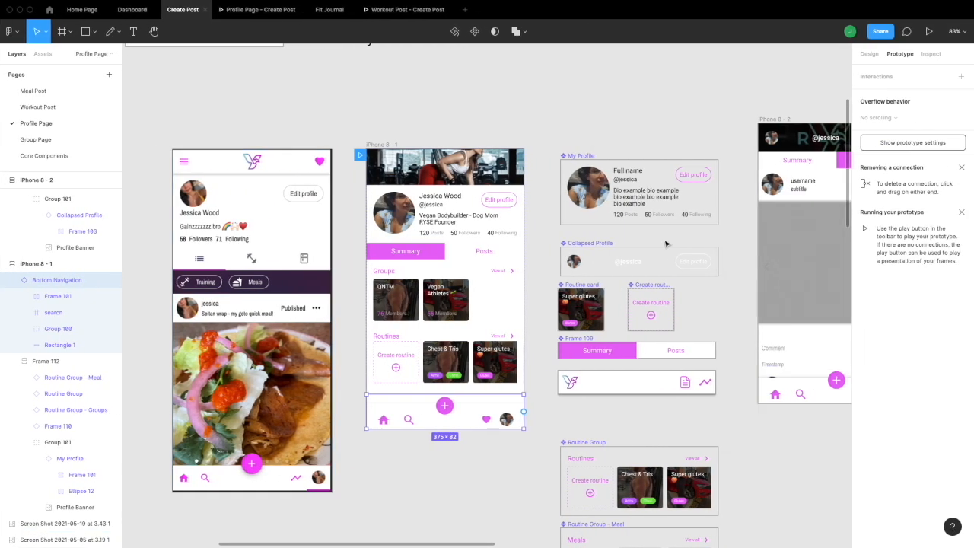
{"action": "scroll", "coordinate": [668, 244], "scroll_direction": "right", "scroll_amount": 3}
{"action": "scroll", "coordinate": [667, 243], "scroll_direction": "right", "scroll_amount": 1}
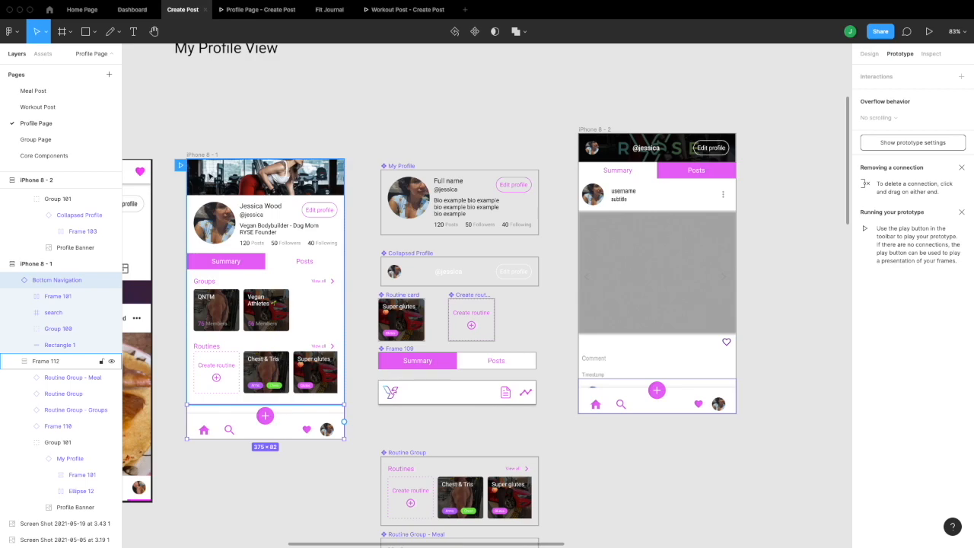
{"action": "left_click", "coordinate": [216, 166]}
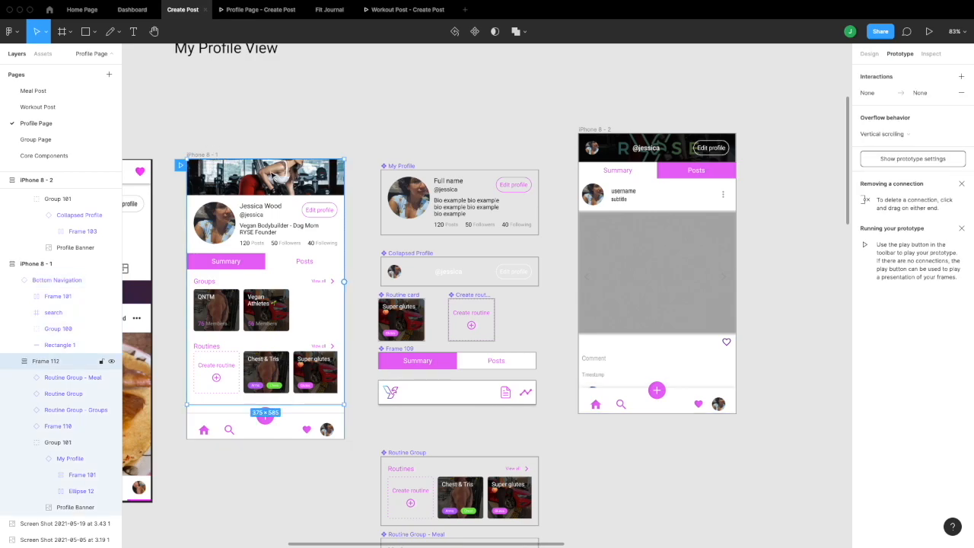
Select the Collapsed Profile header nested in Frame 113 of the iPhone 8 - 2 frame
{"action": "left_click", "coordinate": [621, 145]}
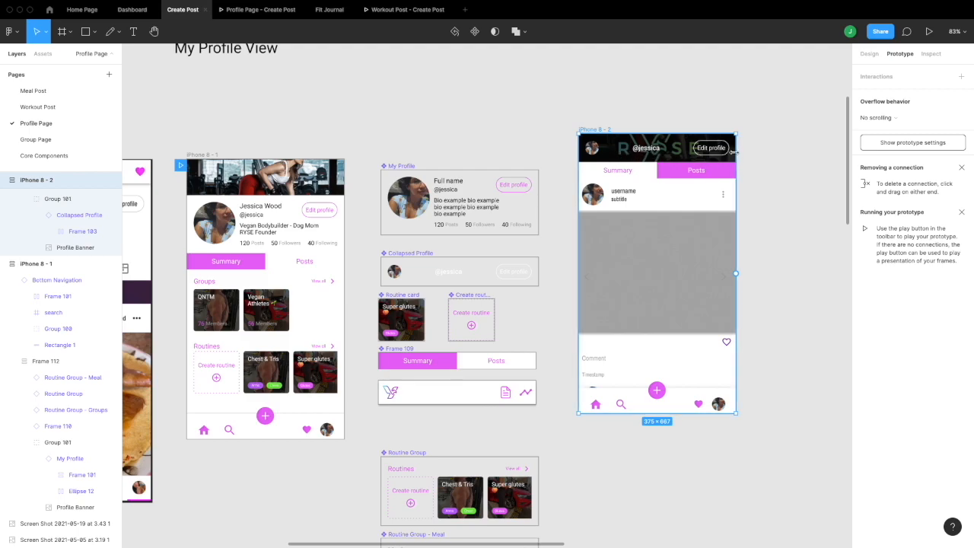
{"action": "left_click", "coordinate": [593, 149]}
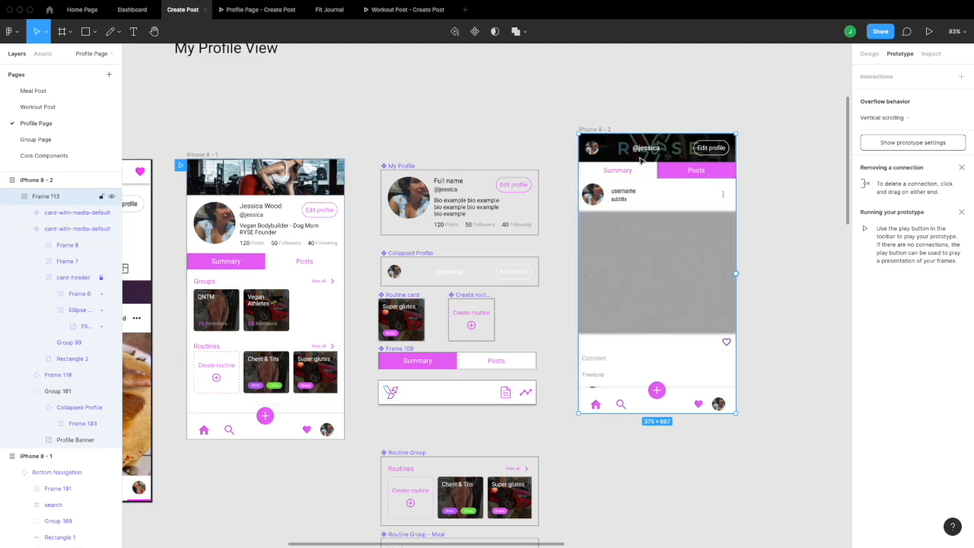
{"action": "left_click", "coordinate": [593, 148]}
{"action": "left_click", "coordinate": [597, 152]}
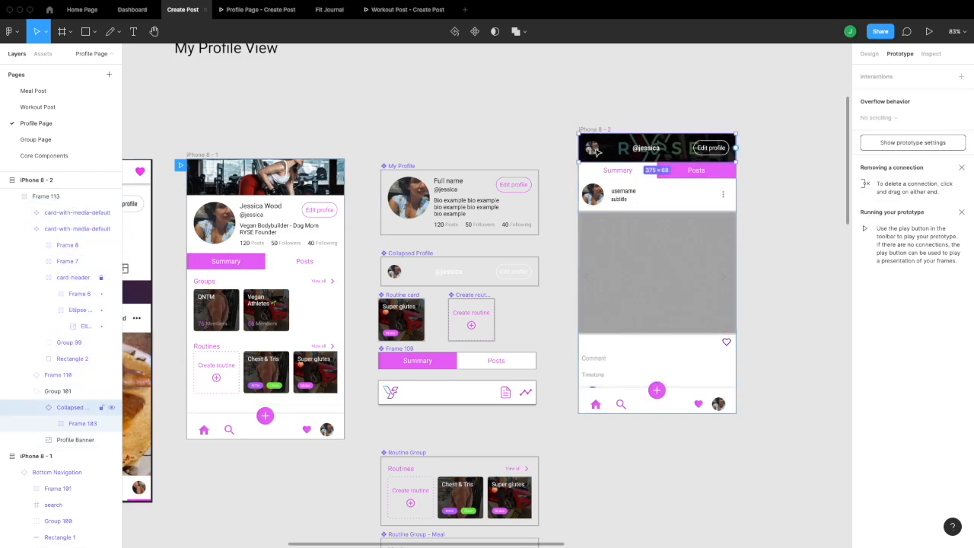
Expand Frame 103 and Ellipse 13 in the Collapsed Profile layers and toggle the visibility of the Ellipse 11 avatar image
{"action": "left_click", "coordinate": [113, 427]}
{"action": "left_click", "coordinate": [76, 423]}
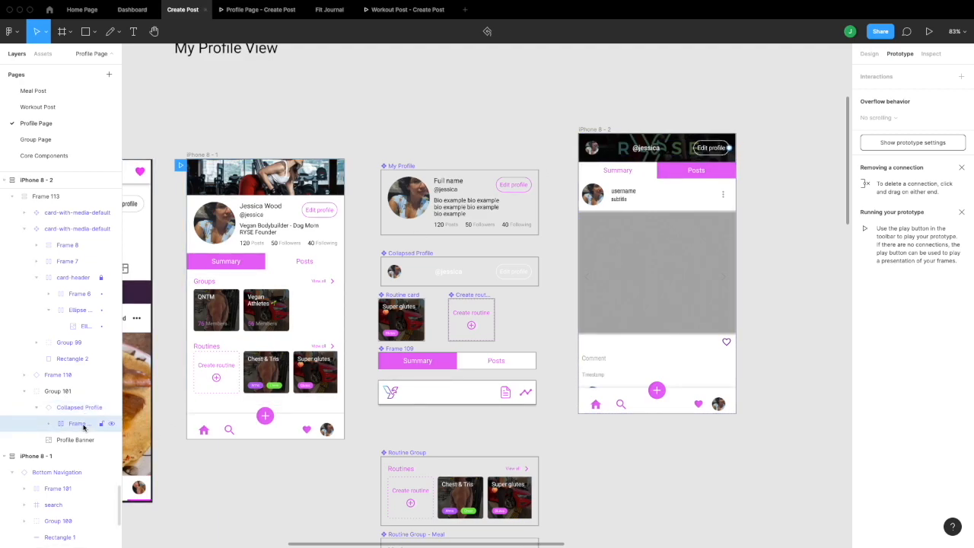
{"action": "left_click", "coordinate": [49, 423]}
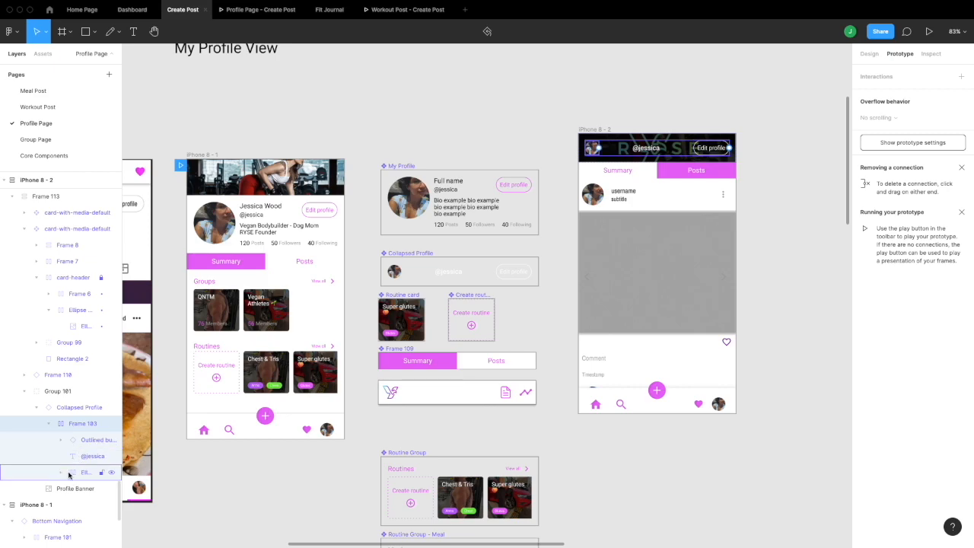
{"action": "left_click", "coordinate": [61, 472]}
{"action": "left_click", "coordinate": [111, 491]}
{"action": "left_click", "coordinate": [111, 490]}
{"action": "left_click", "coordinate": [111, 490]}
{"action": "left_click", "coordinate": [111, 490]}
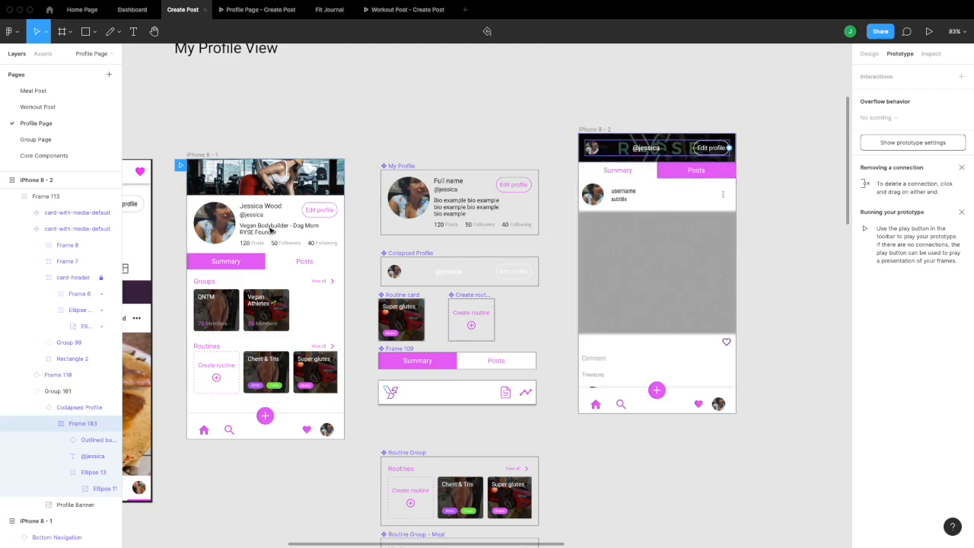
Select Frame 112 and the iPhone 8 - 2 frame to compare the Summary view with the Posts view
{"action": "left_click", "coordinate": [231, 262]}
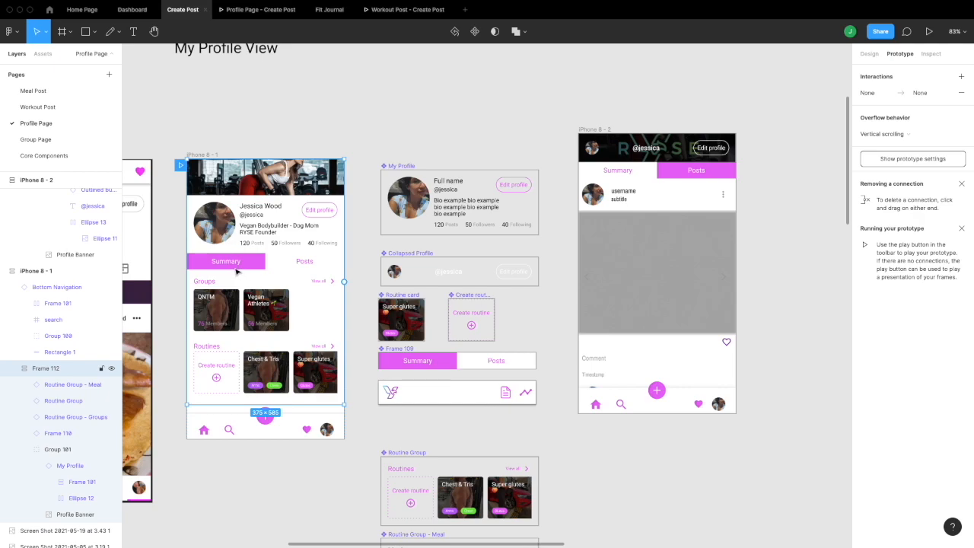
{"action": "left_click", "coordinate": [719, 179]}
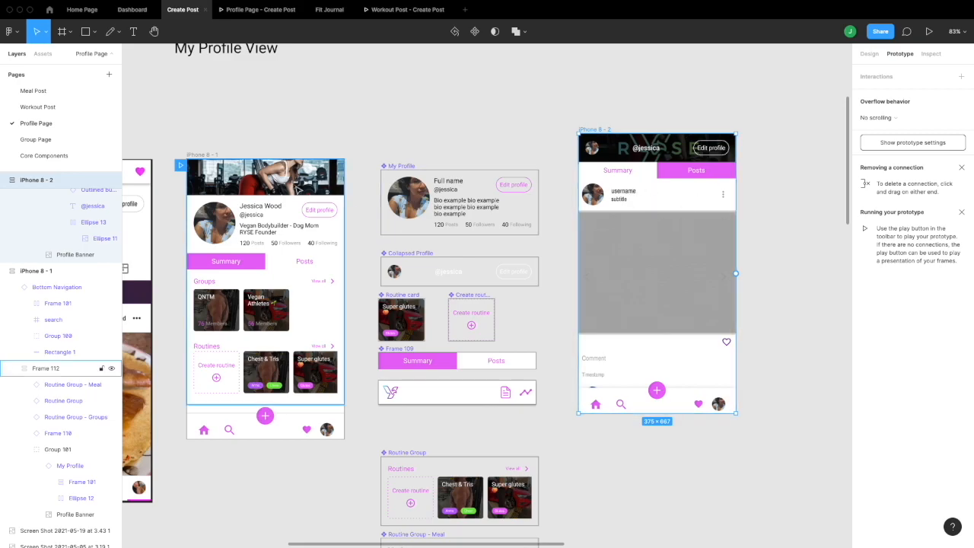
{"action": "mouse_move", "coordinate": [669, 4]}
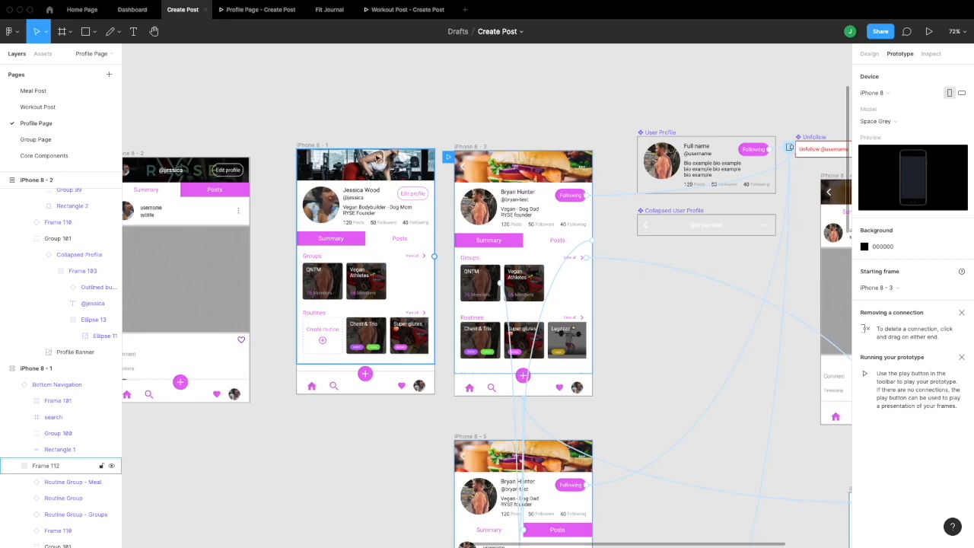
Select the iPhone 8 - 1 frame and compare the own-profile design with the other user's profile in iPhone 8 - 3
{"action": "left_click", "coordinate": [309, 145]}
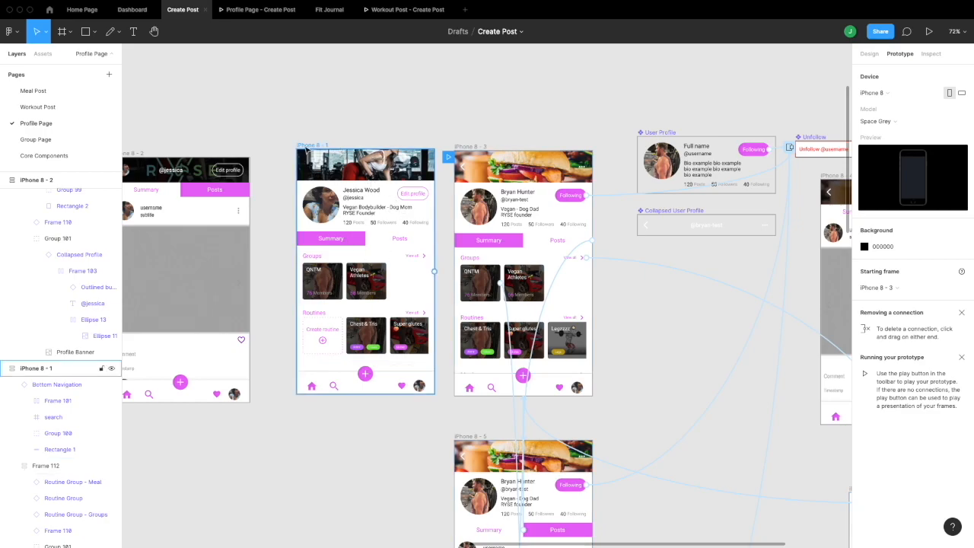
{"action": "left_click", "coordinate": [324, 146]}
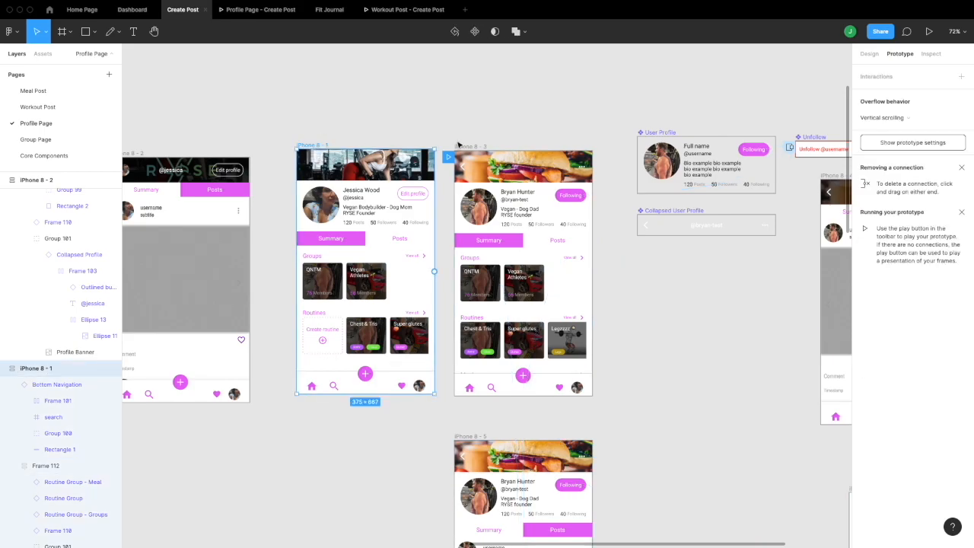
{"action": "scroll", "coordinate": [334, 155], "scroll_direction": "up", "scroll_amount": 5}
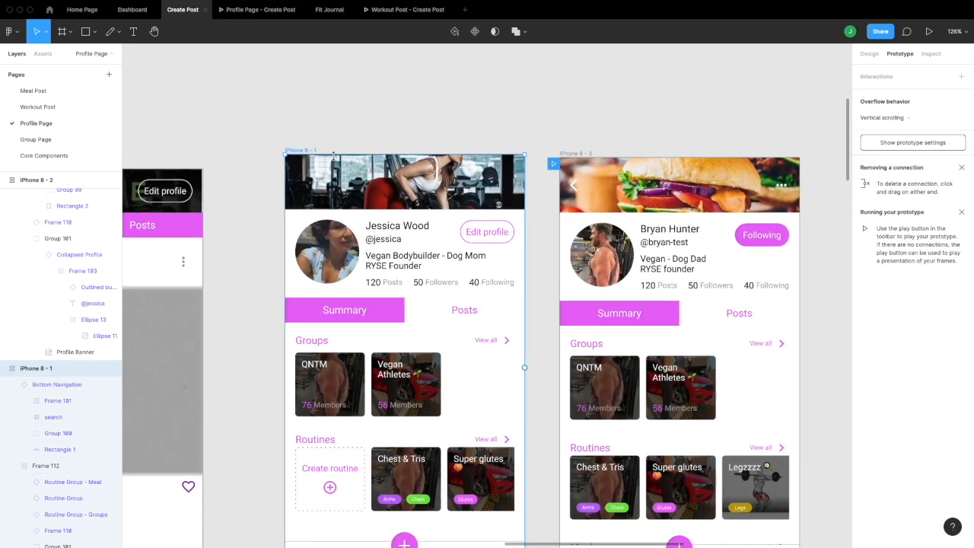
{"action": "scroll", "coordinate": [333, 154], "scroll_direction": "down", "scroll_amount": 2}
{"action": "scroll", "coordinate": [333, 154], "scroll_direction": "right", "scroll_amount": 3}
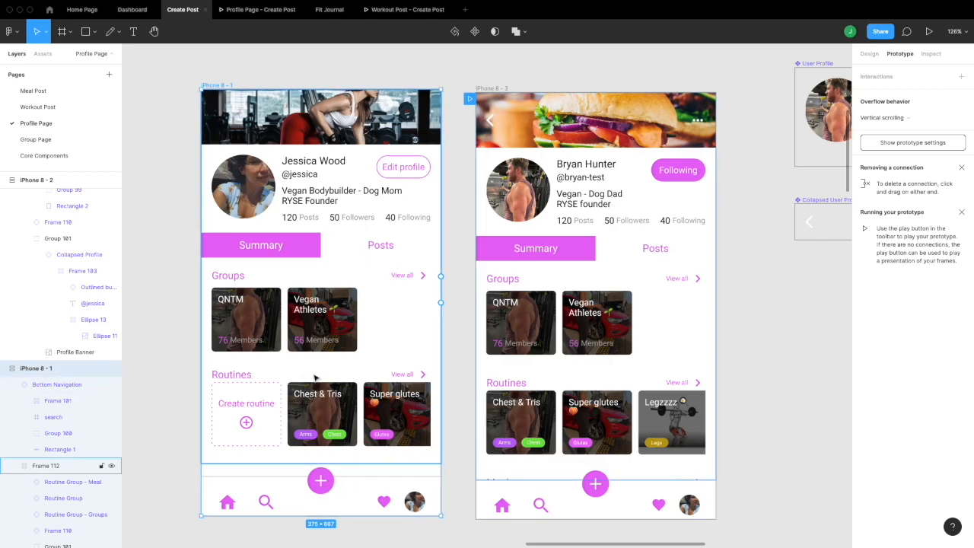
{"action": "scroll", "coordinate": [315, 379], "scroll_direction": "down", "scroll_amount": 1}
{"action": "scroll", "coordinate": [315, 378], "scroll_direction": "right", "scroll_amount": 2}
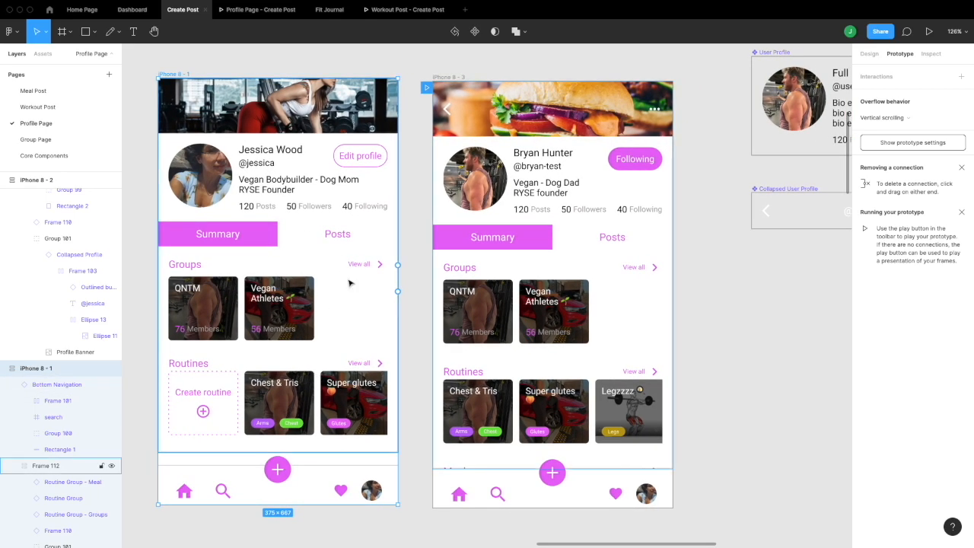
Select the iPhone 8 - 3 frame and its Frame 112 to examine the other user's profile layout
{"action": "left_click", "coordinate": [447, 77]}
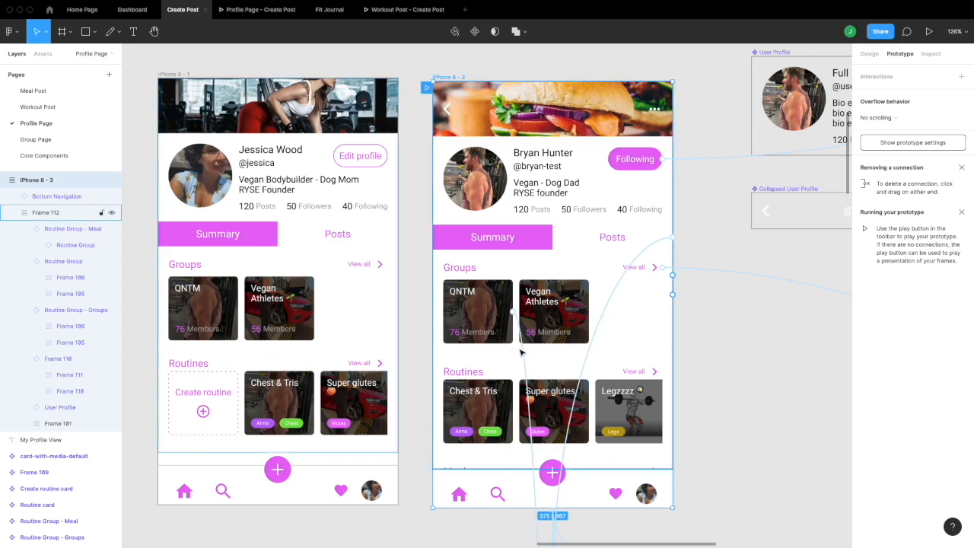
{"action": "key", "text": "ctrl+z"}
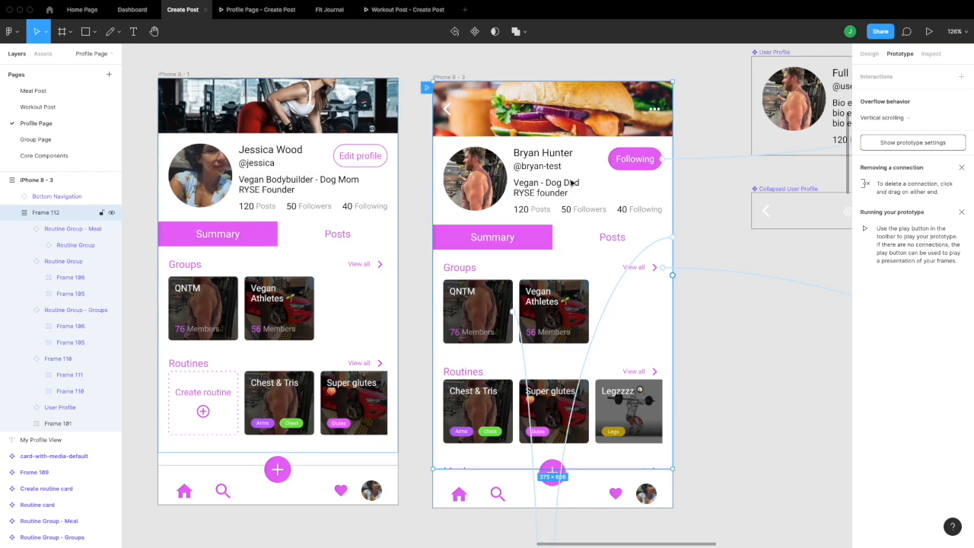
{"action": "scroll", "coordinate": [571, 182], "scroll_direction": "down", "scroll_amount": 2}
{"action": "scroll", "coordinate": [571, 182], "scroll_direction": "right", "scroll_amount": 2}
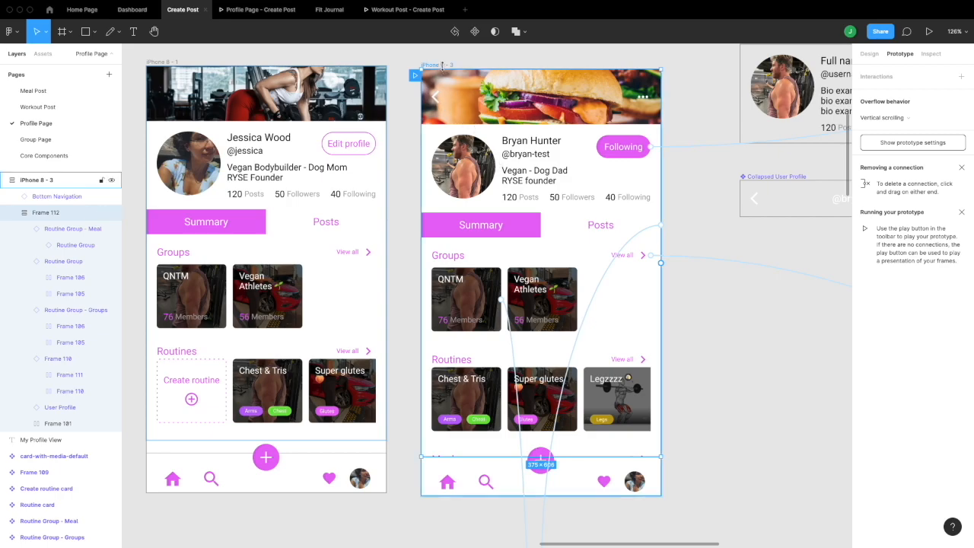
Select the Bottom Navigation of iPhone 8 - 1 and compare it with the one in iPhone 8 - 3
{"action": "scroll", "coordinate": [285, 61], "scroll_direction": "left", "scroll_amount": 3}
{"action": "left_click", "coordinate": [254, 61]}
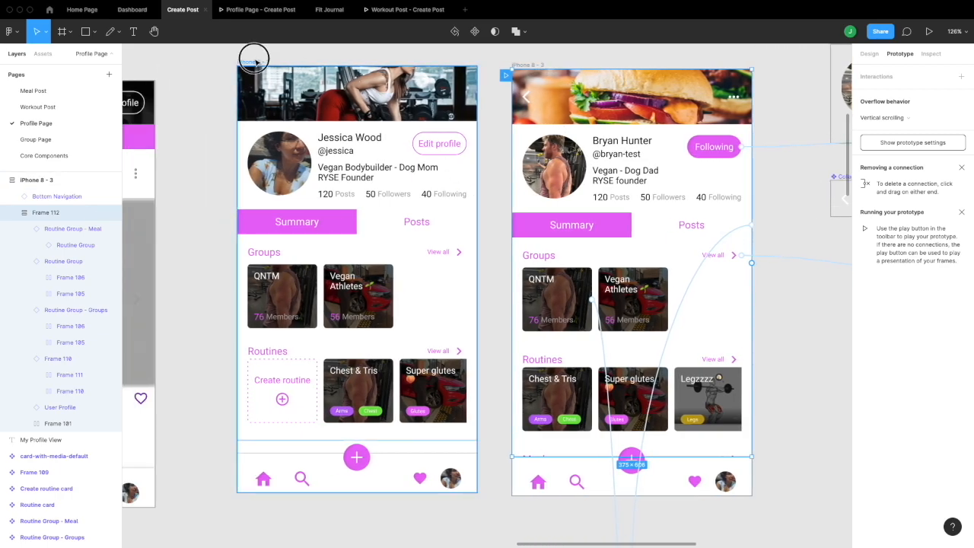
{"action": "left_click", "coordinate": [453, 480]}
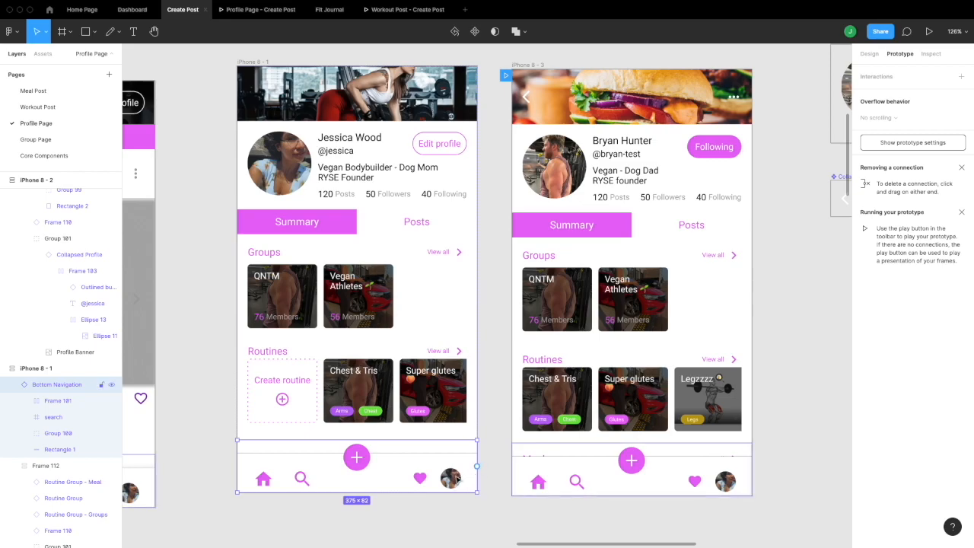
{"action": "scroll", "coordinate": [457, 477], "scroll_direction": "right", "scroll_amount": 3}
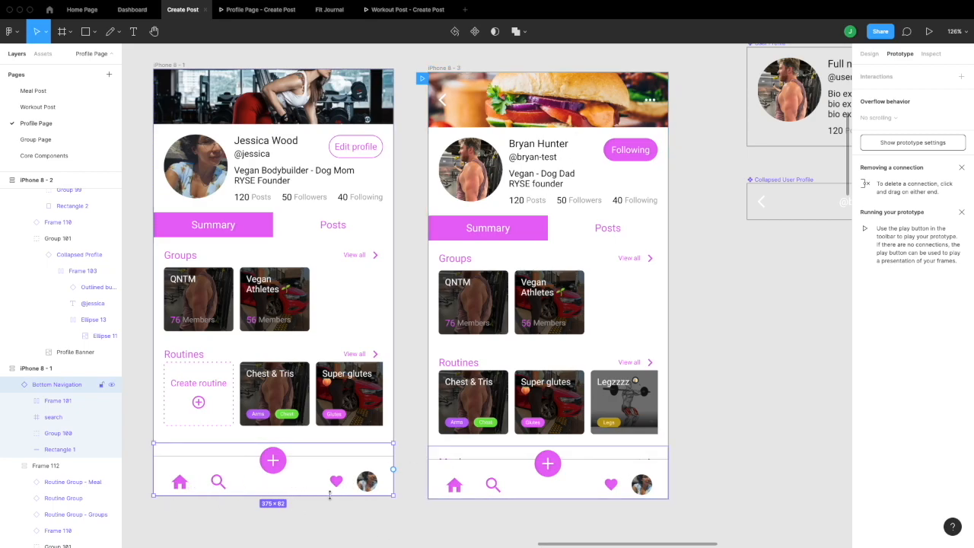
Select Frame 112 in iPhone 8 - 3 to examine the back arrow and header, and clear the selection
{"action": "left_click", "coordinate": [441, 102]}
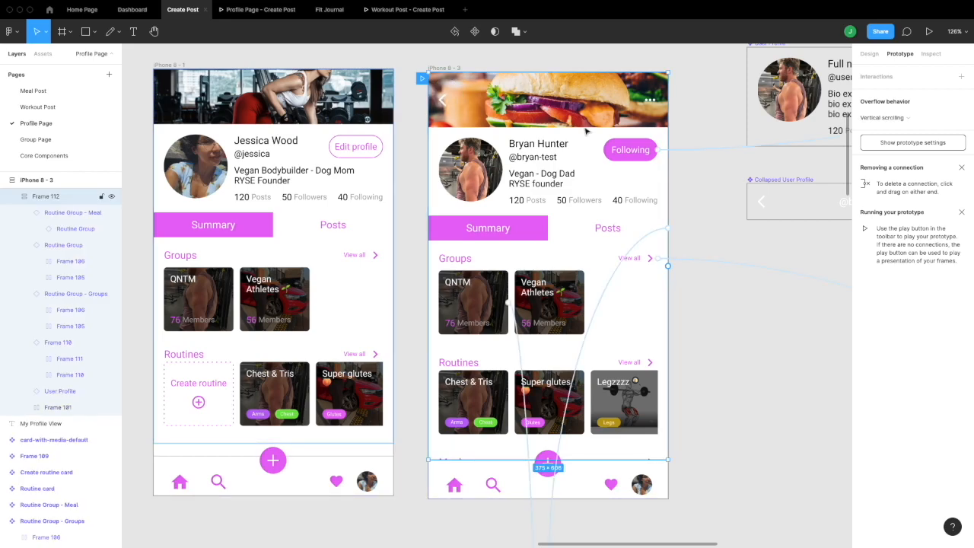
{"action": "scroll", "coordinate": [609, 313], "scroll_direction": "right", "scroll_amount": 5}
{"action": "scroll", "coordinate": [610, 313], "scroll_direction": "down", "scroll_amount": 2}
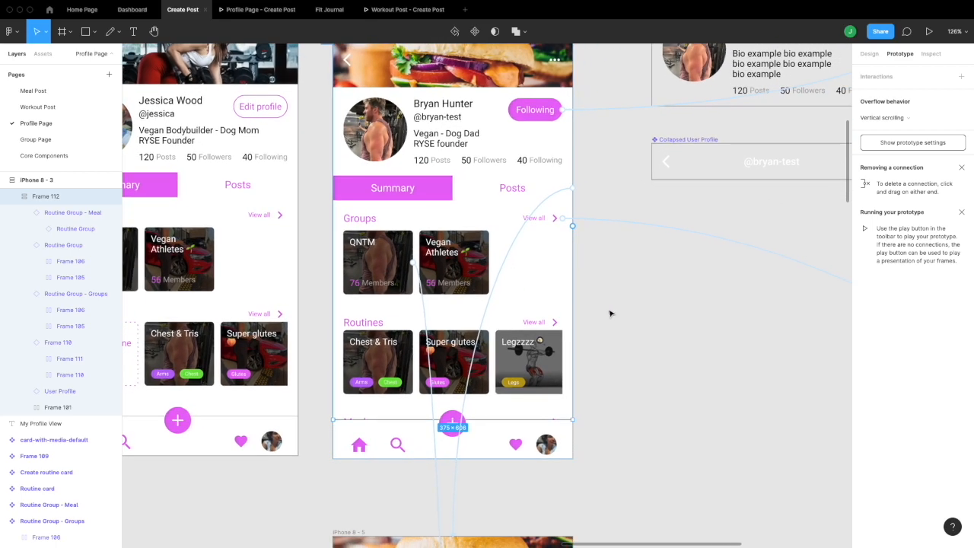
{"action": "left_click", "coordinate": [679, 318]}
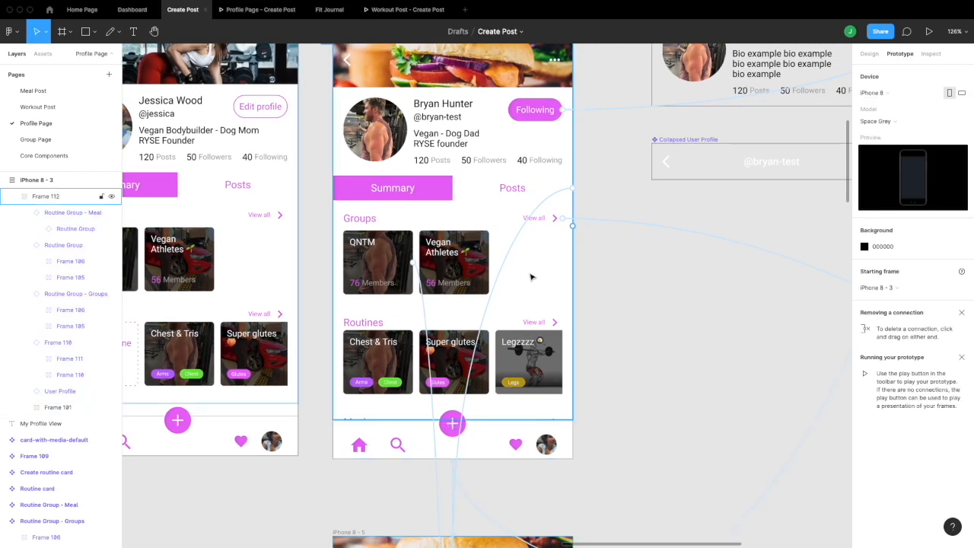
{"action": "scroll", "coordinate": [485, 283], "scroll_direction": "up", "scroll_amount": 3}
{"action": "scroll", "coordinate": [485, 282], "scroll_direction": "left", "scroll_amount": 2}
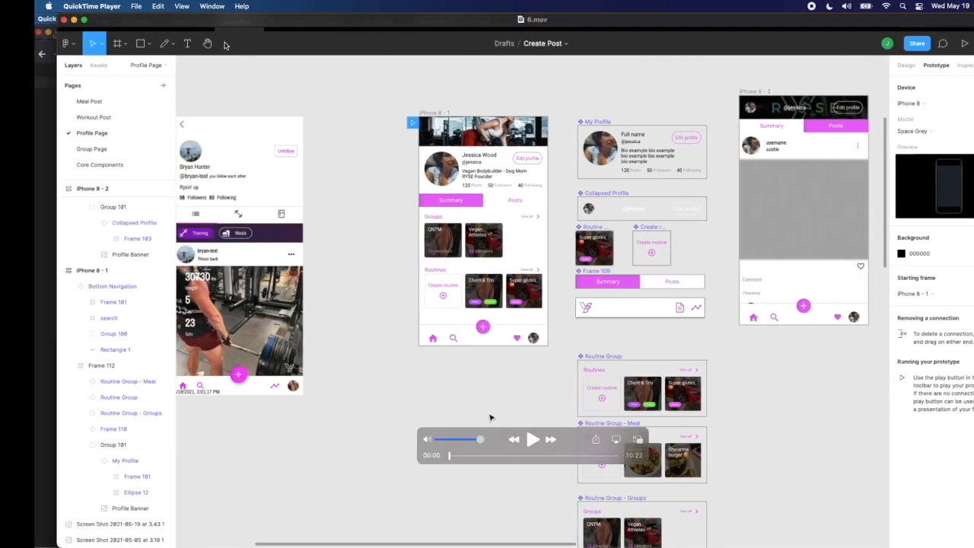
Switch to the old Ryse app in the browser and open another user's profile from the Following feed on the home page
{"action": "left_click", "coordinate": [11, 65]}
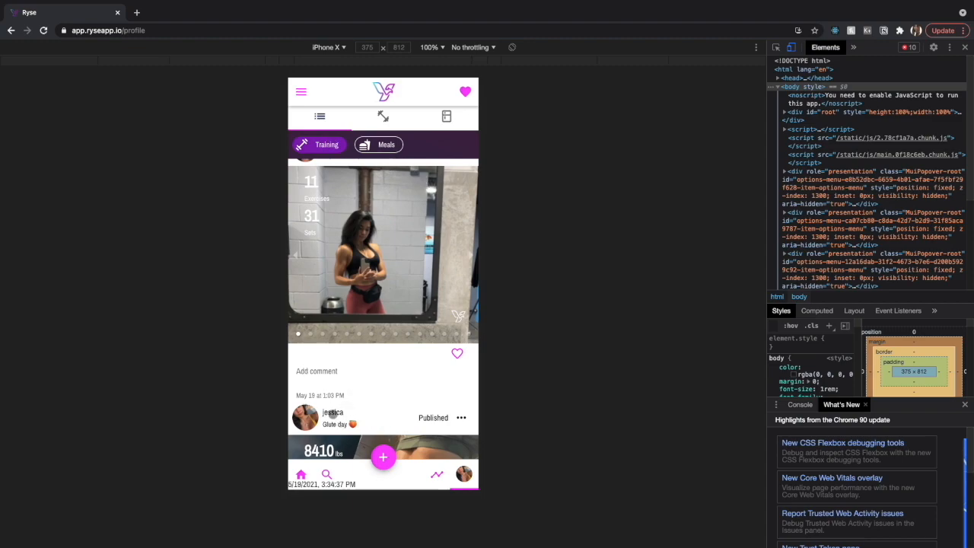
{"action": "scroll", "coordinate": [333, 436], "scroll_direction": "down", "scroll_amount": 1}
{"action": "left_click", "coordinate": [301, 474]}
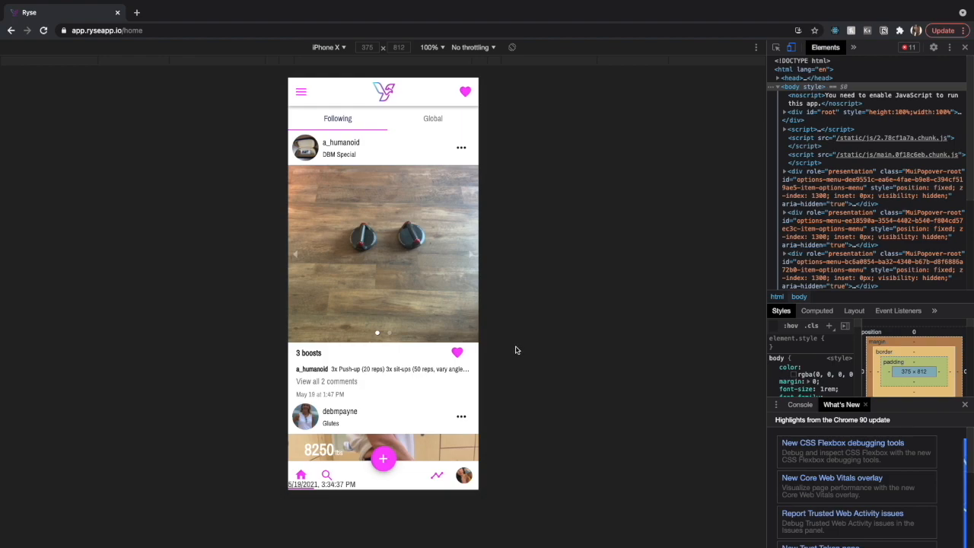
{"action": "left_click", "coordinate": [304, 416]}
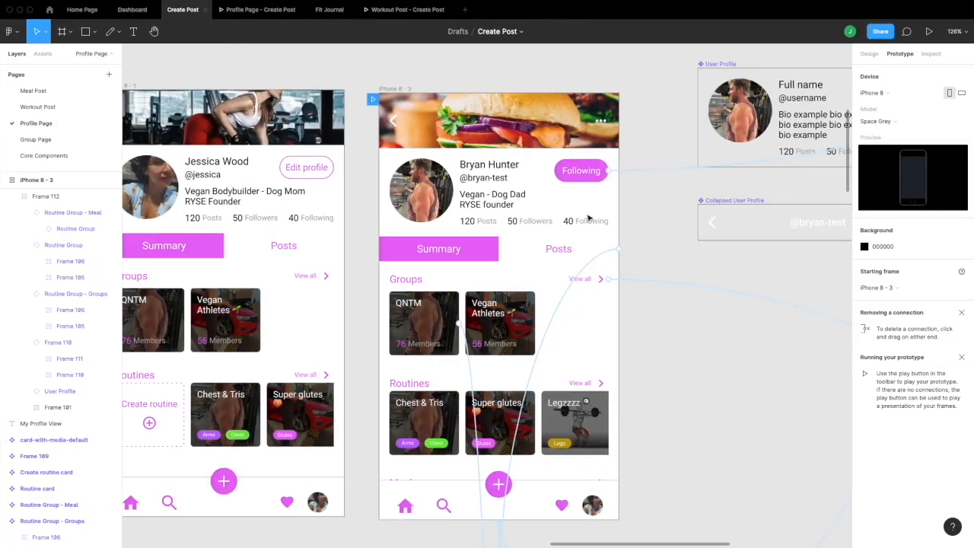
Run the Create Post prototype in Figma, restart it on the other user's profile, and test opening and dismissing the Following button's Unfollow option
{"action": "left_click", "coordinate": [929, 32]}
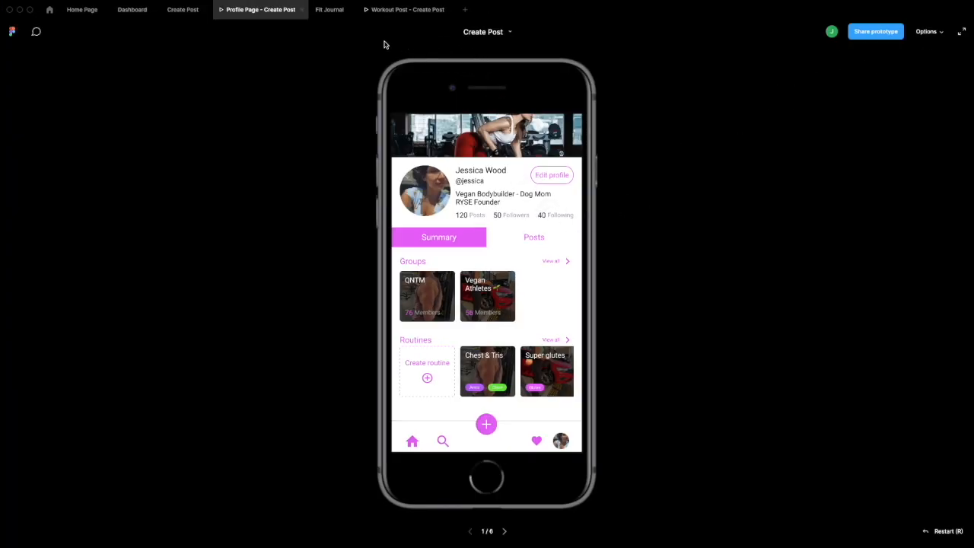
{"action": "left_click", "coordinate": [940, 531]}
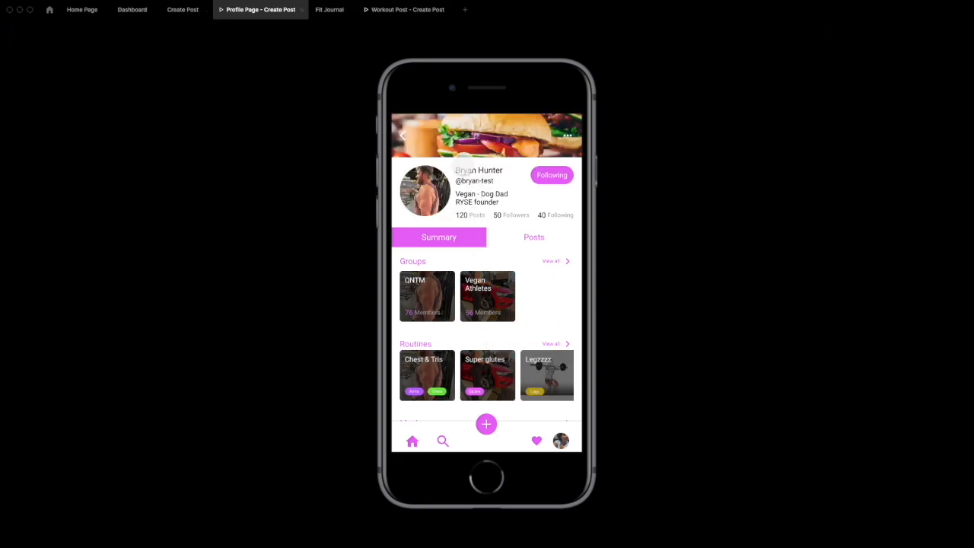
{"action": "left_click", "coordinate": [552, 175]}
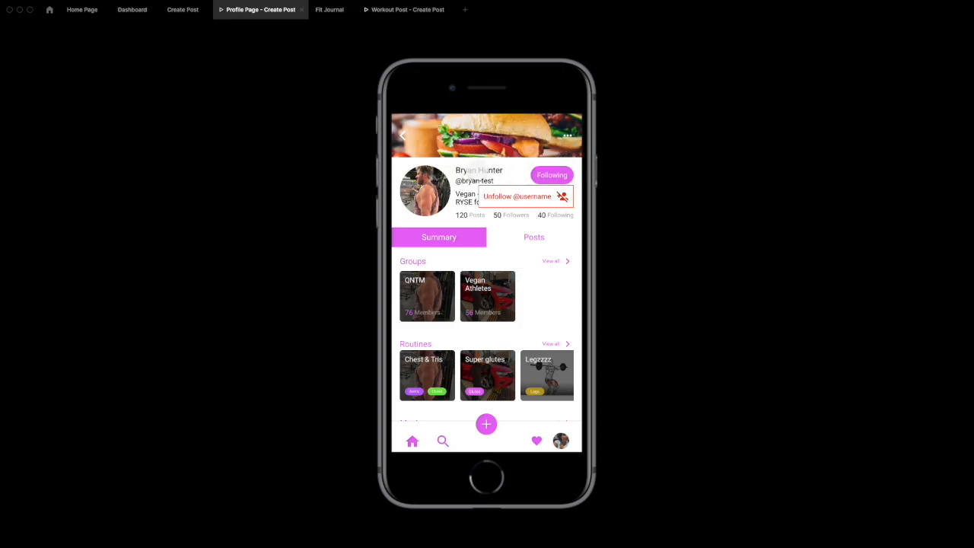
{"action": "left_click", "coordinate": [466, 144]}
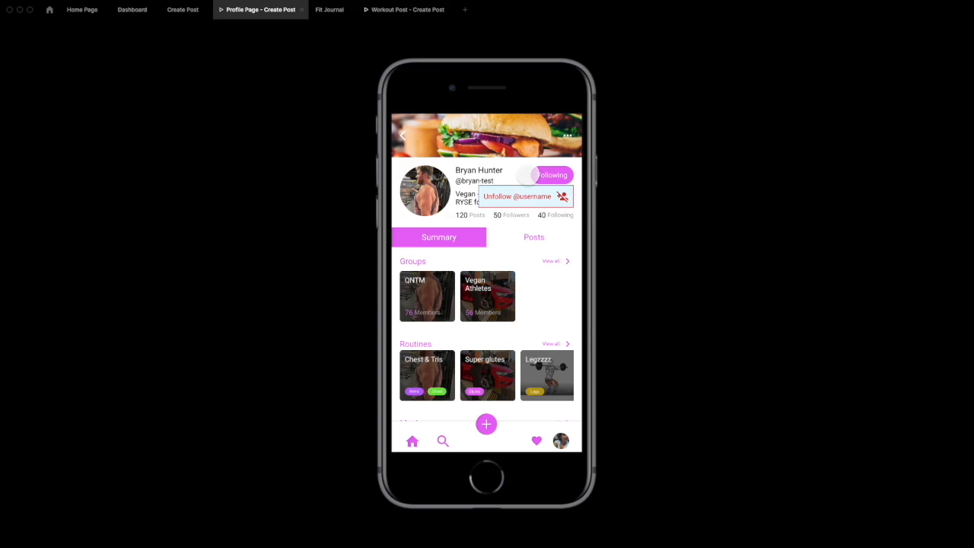
{"action": "left_click", "coordinate": [509, 197]}
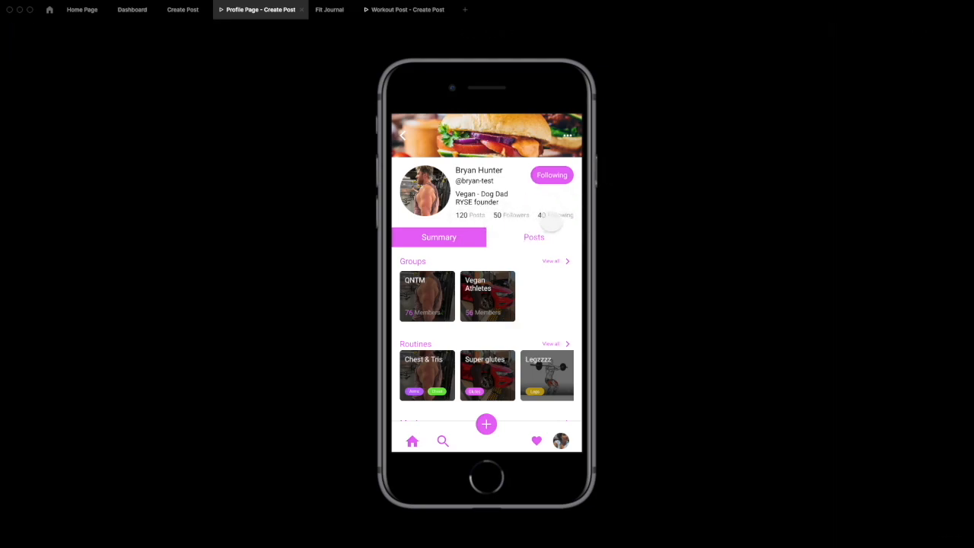
Review the prototype's Groups, Routines and Meals on the other user's Summary page, and return to the old profile in the browser
{"action": "left_click_drag", "start_coordinate": [525, 347], "coordinate": [525, 172]}
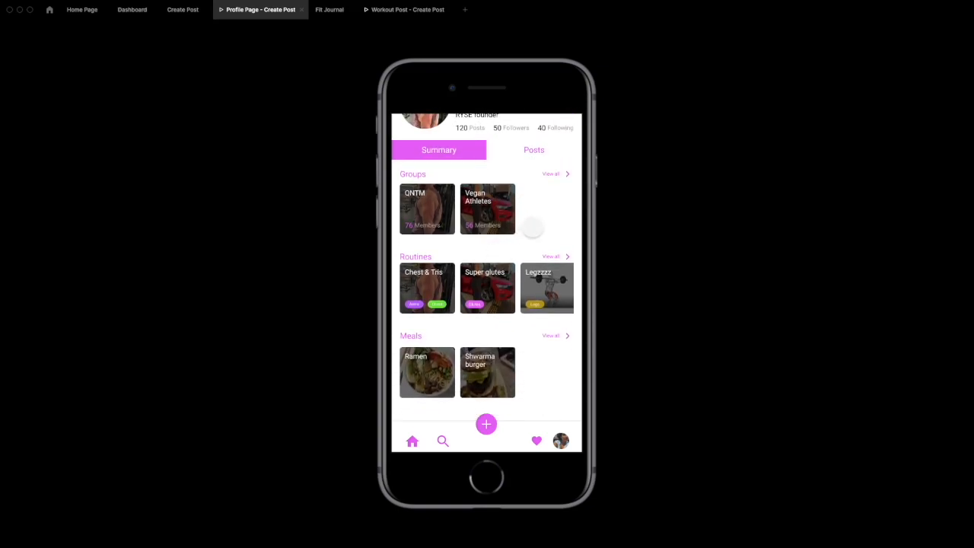
{"action": "left_click_drag", "start_coordinate": [533, 210], "coordinate": [539, 338]}
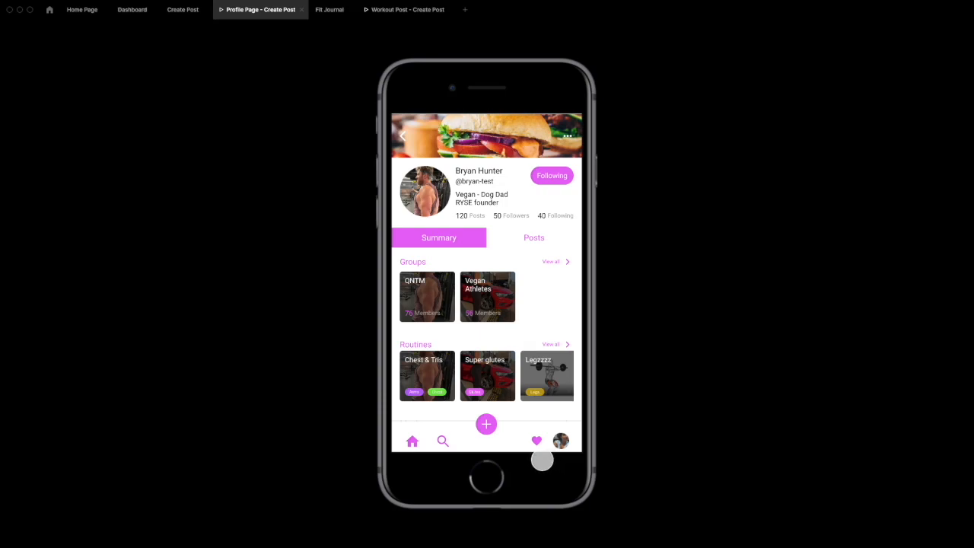
{"action": "key", "text": "ctrl+Left"}
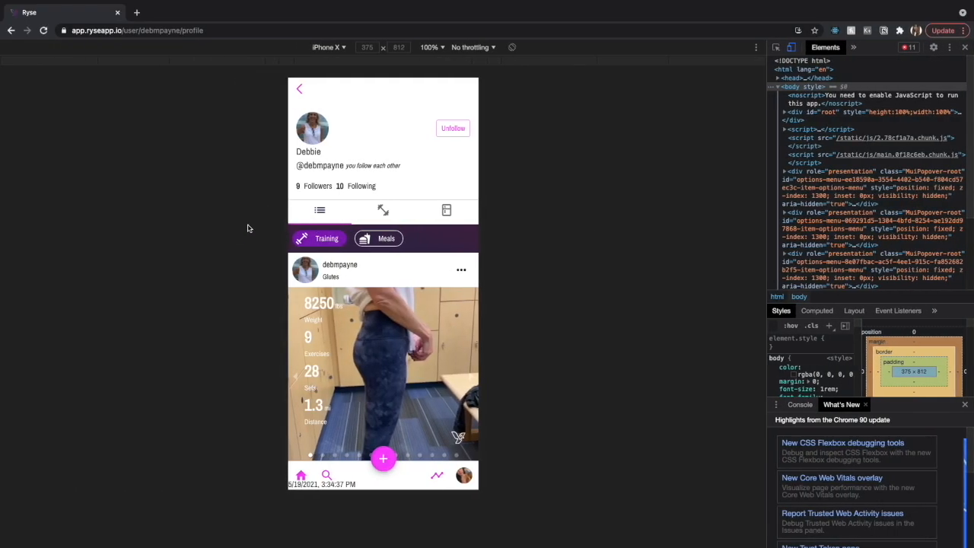
Open the old Ryse app's home page and switch to the Create Post design file in Figma
{"action": "left_click", "coordinate": [302, 475]}
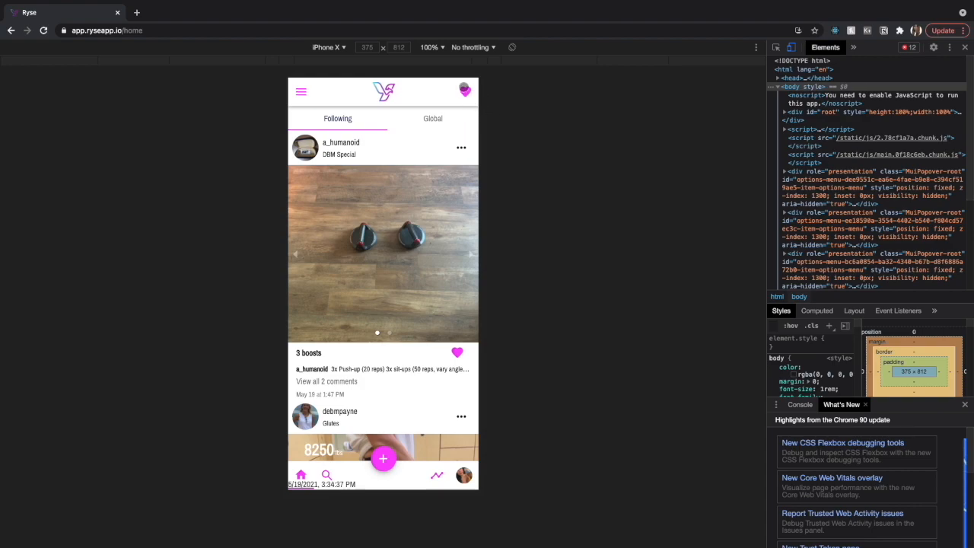
{"action": "key", "text": "ctrl+Right"}
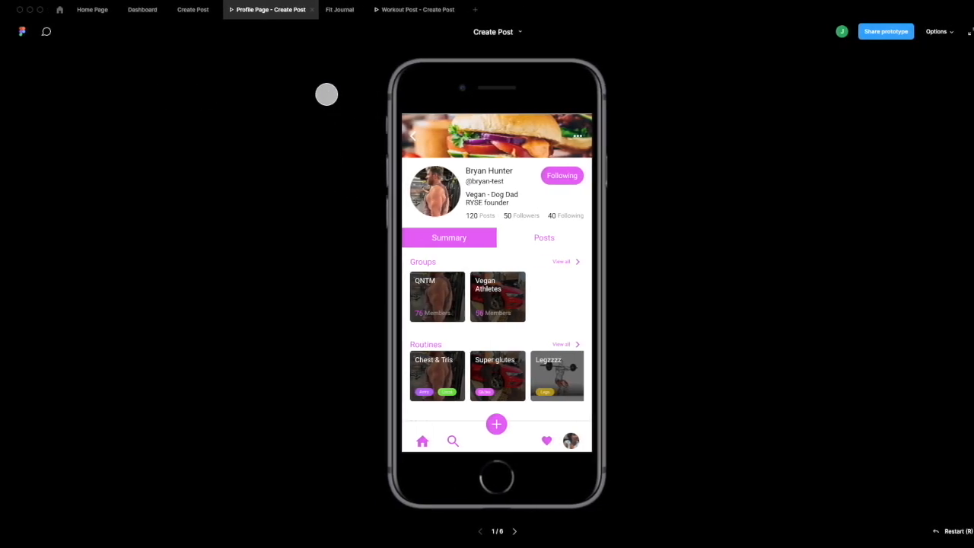
{"action": "left_click", "coordinate": [199, 11]}
Select the Bottom Navigation in iPhone 8 - 1 to examine its home, search, heart and profile icons
{"action": "scroll", "coordinate": [253, 343], "scroll_direction": "left", "scroll_amount": 5}
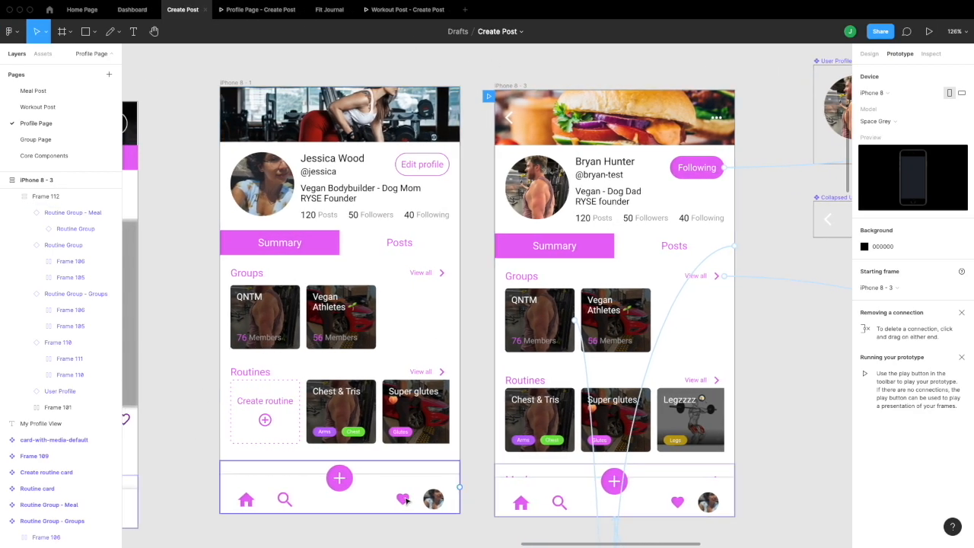
{"action": "left_click", "coordinate": [407, 500]}
{"action": "left_click", "coordinate": [193, 403]}
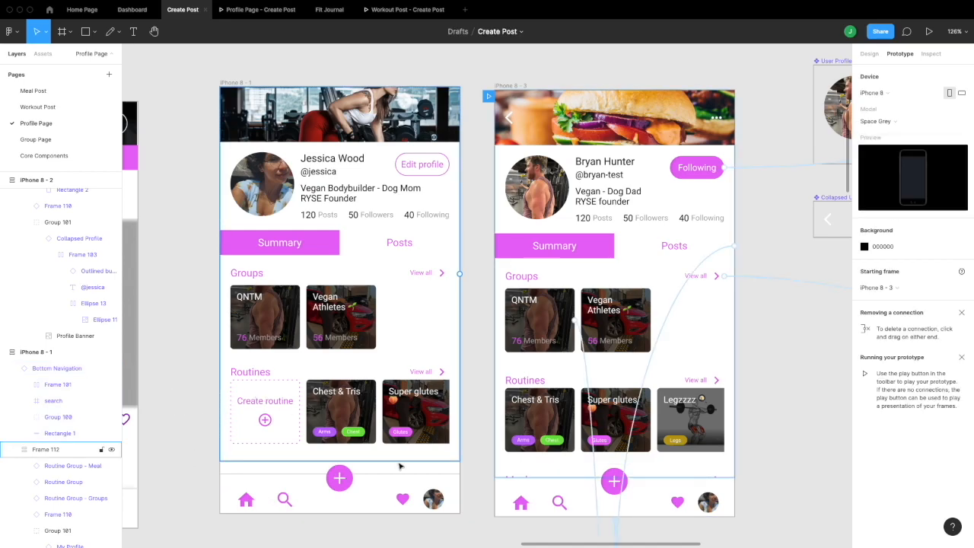
{"action": "scroll", "coordinate": [415, 496], "scroll_direction": "down", "scroll_amount": 1}
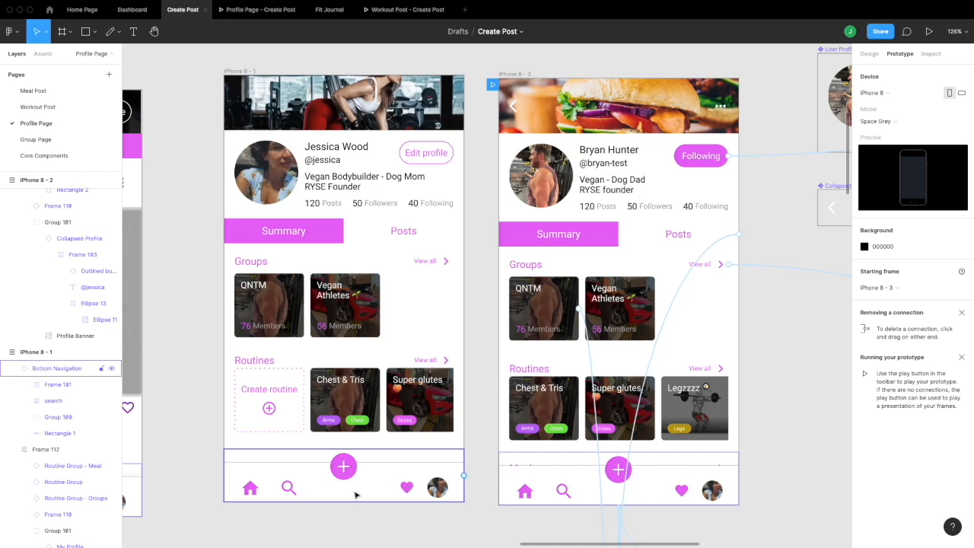
{"action": "scroll", "coordinate": [335, 479], "scroll_direction": "left", "scroll_amount": 2}
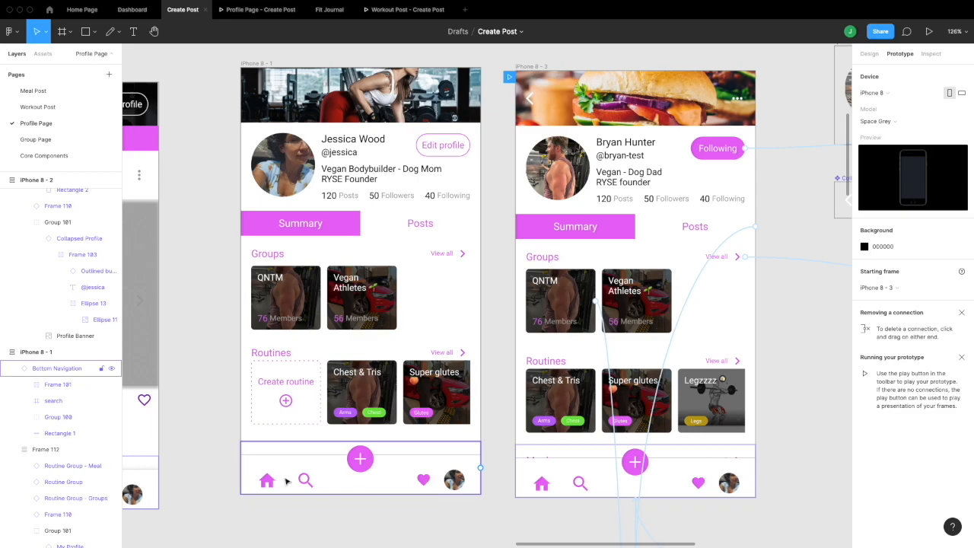
{"action": "left_click", "coordinate": [423, 486]}
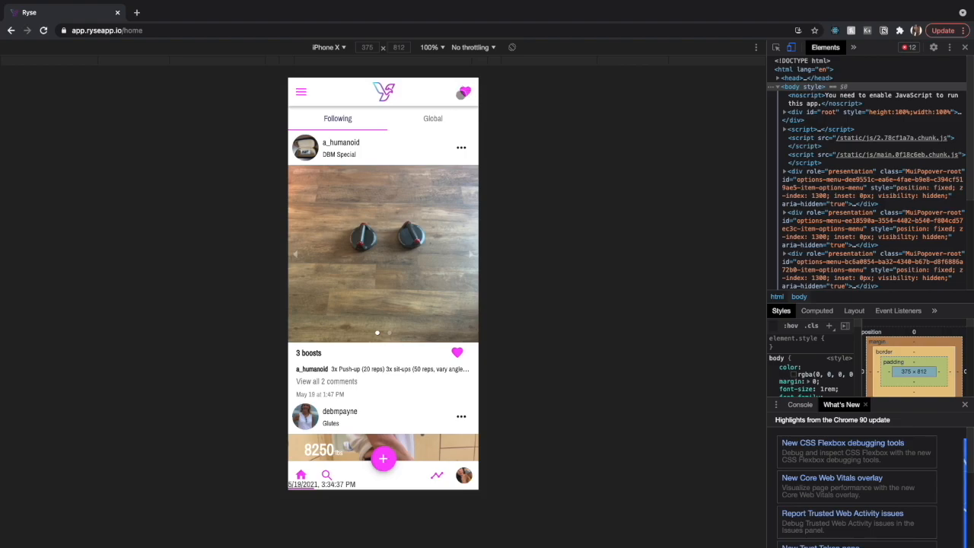
Clear the selection and compare the redesigned bottom navigation with the old app's home page in the browser, returning to Figma
{"action": "key", "text": "ctrl+Right"}
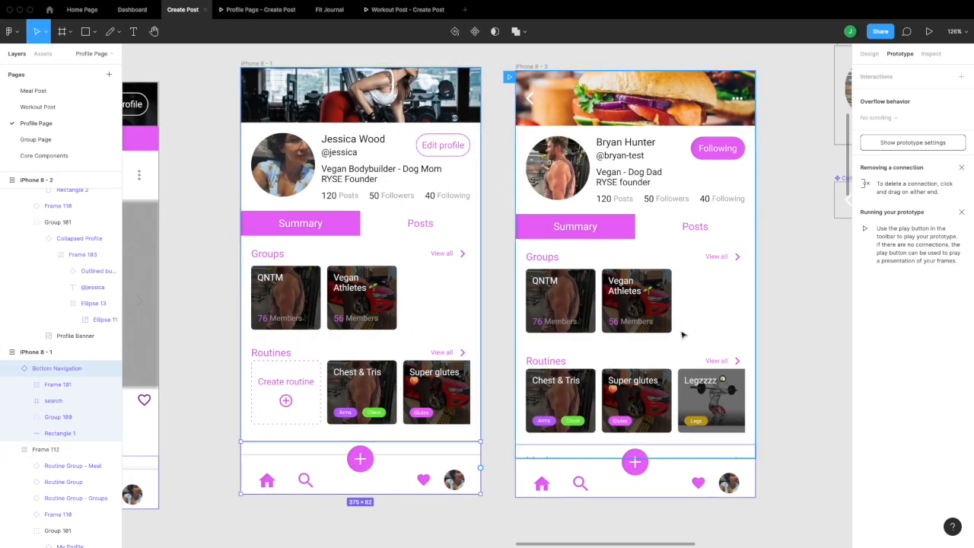
{"action": "left_click", "coordinate": [507, 459]}
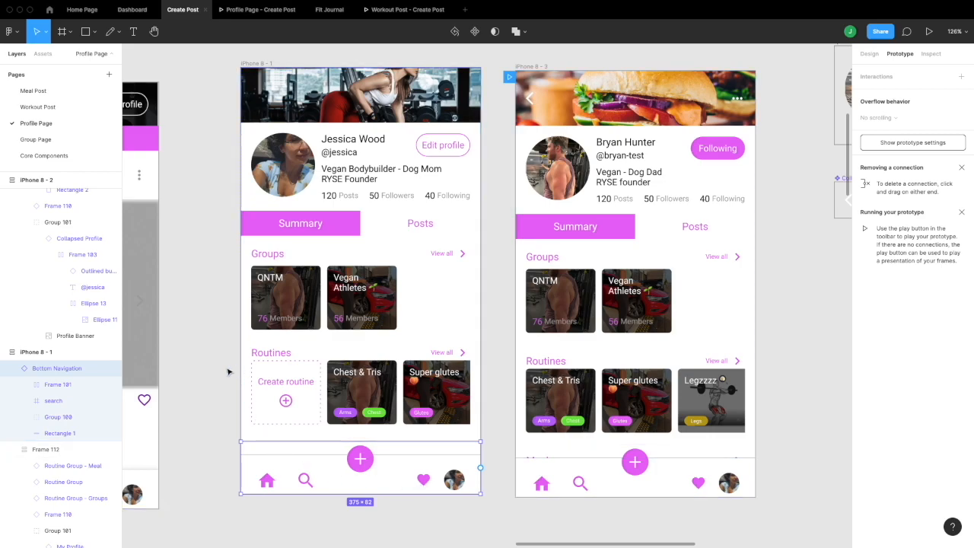
{"action": "key", "text": "ctrl+Left"}
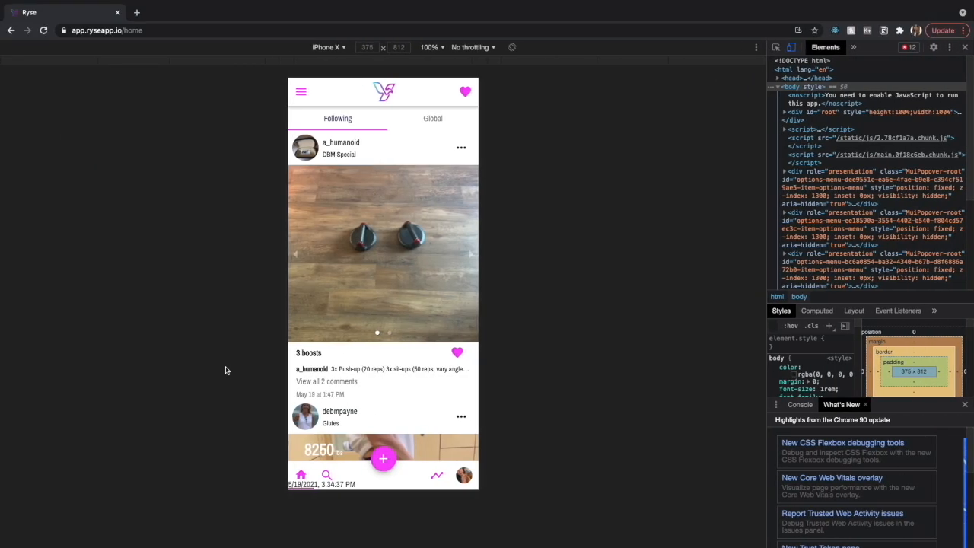
{"action": "key", "text": "ctrl+Right"}
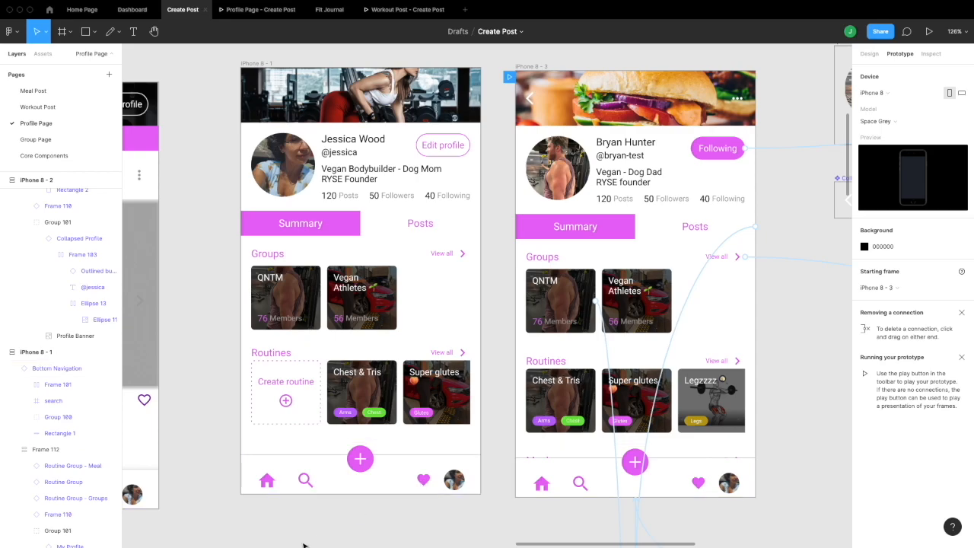
{"action": "key", "text": "ctrl+Left"}
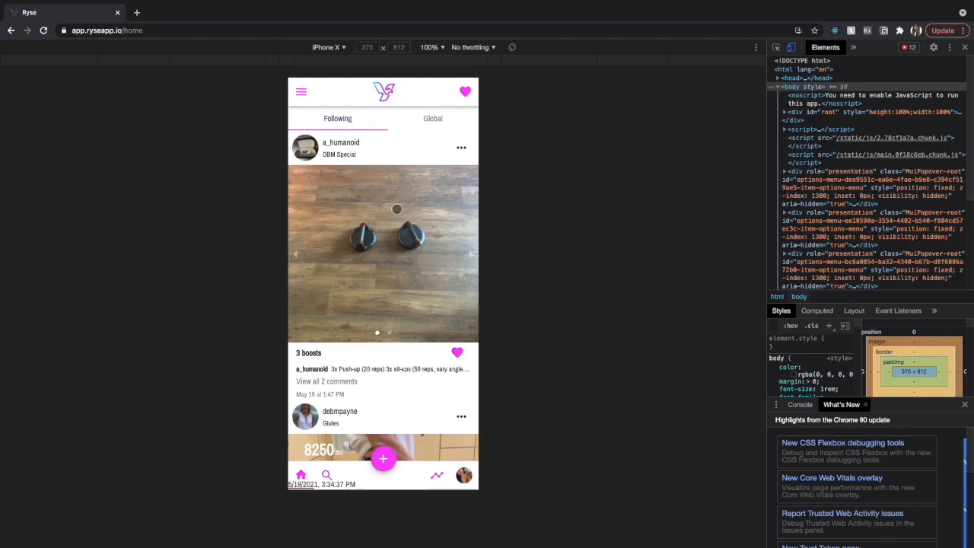
{"action": "key", "text": "ctrl+Right"}
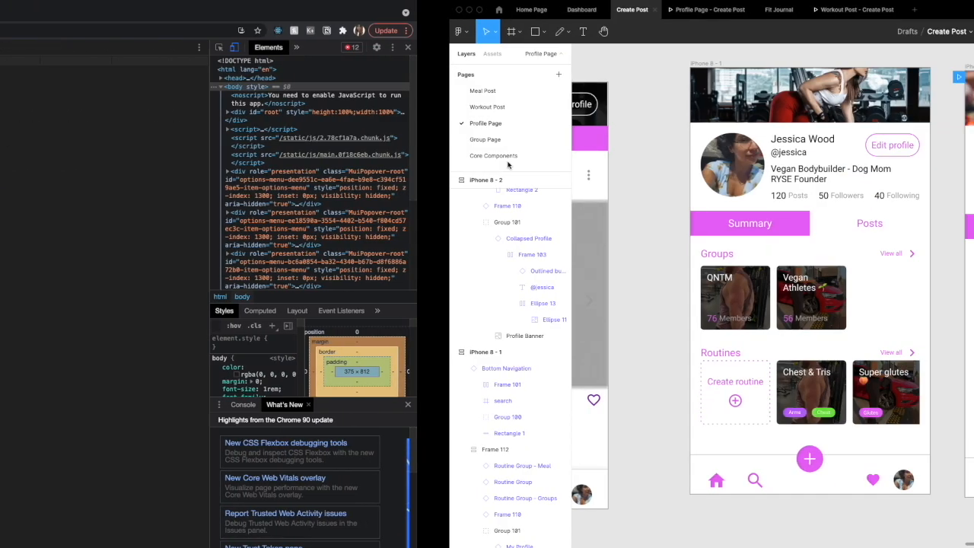
Locate the Instagram home screenshot below the old profile screenshots on the Profile Page canvas
{"action": "scroll", "coordinate": [436, 309], "scroll_direction": "down", "scroll_amount": 4}
{"action": "scroll", "coordinate": [437, 309], "scroll_direction": "down", "scroll_amount": 3}
{"action": "scroll", "coordinate": [441, 310], "scroll_direction": "left", "scroll_amount": 2}
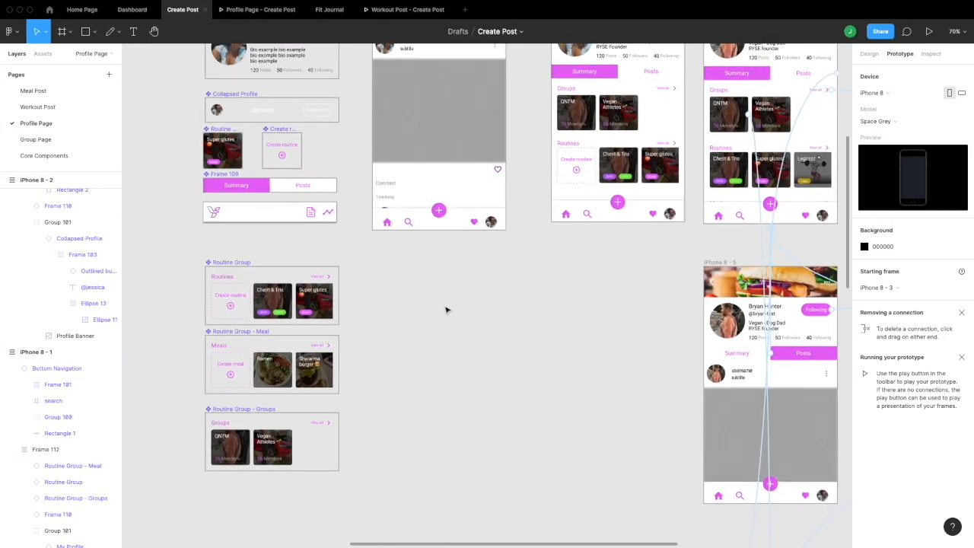
{"action": "scroll", "coordinate": [436, 339], "scroll_direction": "left", "scroll_amount": 10}
{"action": "scroll", "coordinate": [437, 340], "scroll_direction": "down", "scroll_amount": 4}
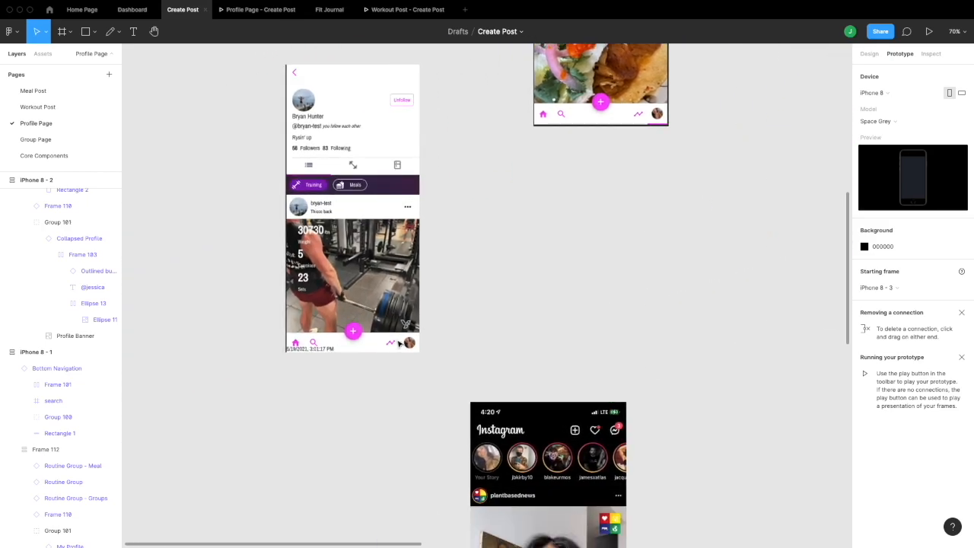
{"action": "scroll", "coordinate": [399, 344], "scroll_direction": "down", "scroll_amount": 6}
{"action": "scroll", "coordinate": [399, 344], "scroll_direction": "right", "scroll_amount": 3}
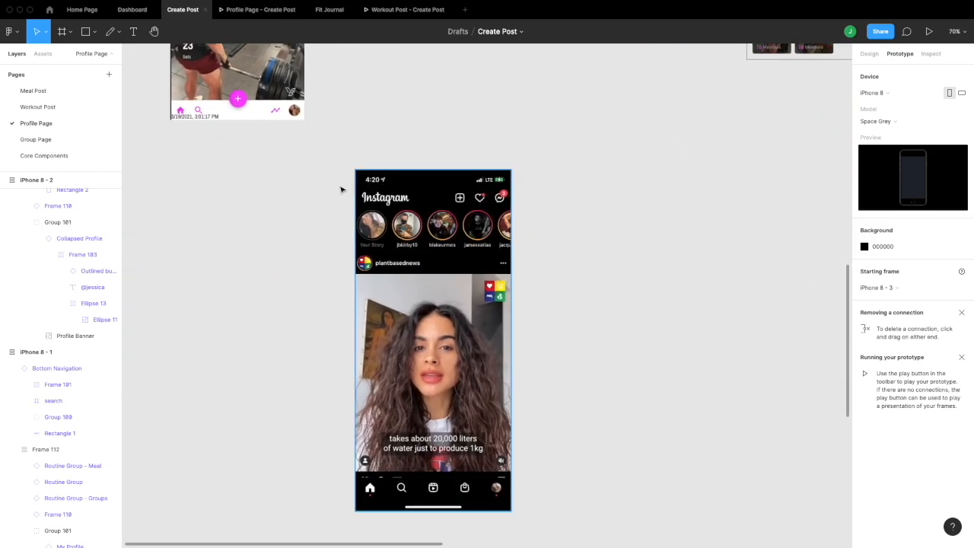
{"action": "scroll", "coordinate": [436, 192], "scroll_direction": "down", "scroll_amount": 1}
Nudge the Instagram home screenshot diagonally away from the old profile screenshot and clear the selection
{"action": "left_click", "coordinate": [377, 480]}
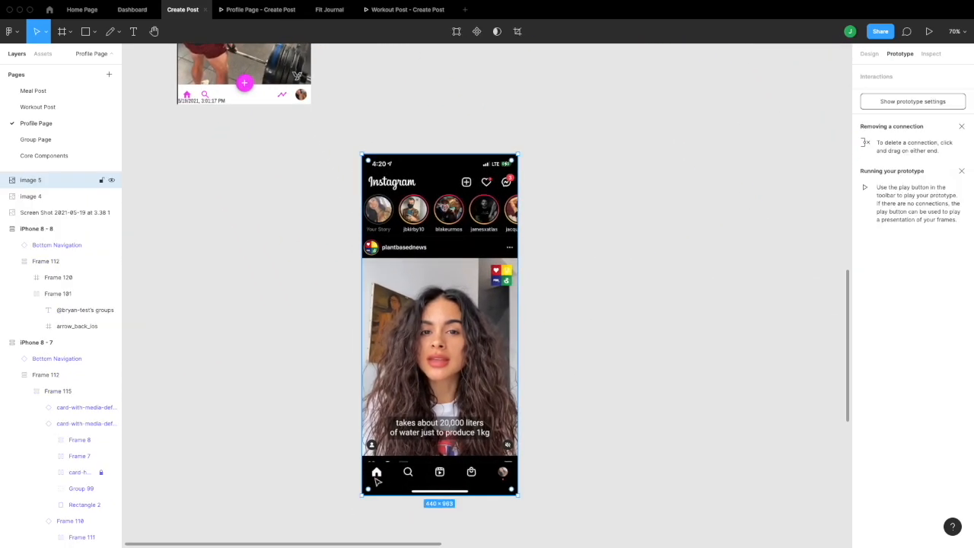
{"action": "left_click", "coordinate": [428, 163]}
{"action": "left_click_drag", "start_coordinate": [429, 163], "coordinate": [459, 147]}
{"action": "left_click", "coordinate": [641, 255]}
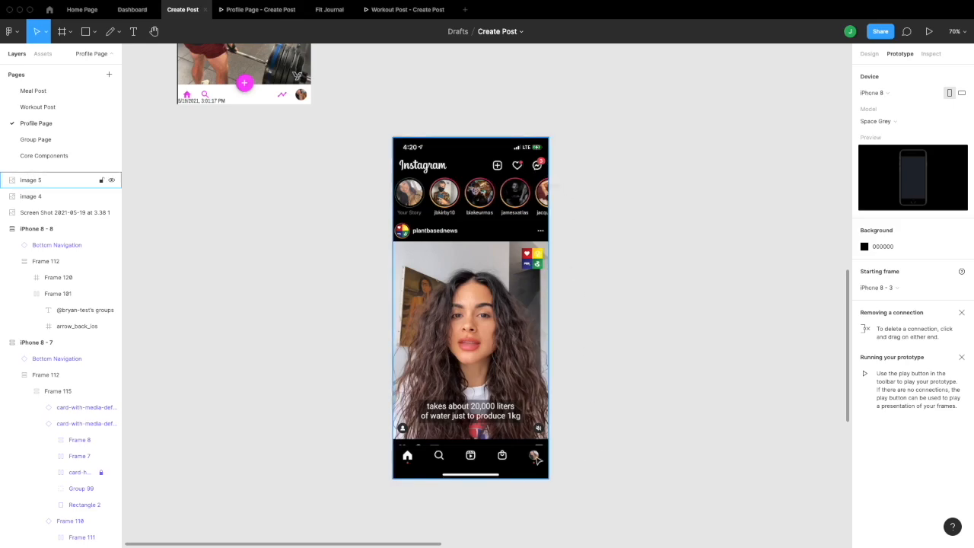
Examine the Instagram and TikTok profile screenshots, selecting the full Instagram profile and its scrolled post grid to inspect them
{"action": "scroll", "coordinate": [535, 457], "scroll_direction": "down", "scroll_amount": 5}
{"action": "scroll", "coordinate": [391, 318], "scroll_direction": "down", "scroll_amount": 5}
{"action": "scroll", "coordinate": [391, 318], "scroll_direction": "right", "scroll_amount": 5}
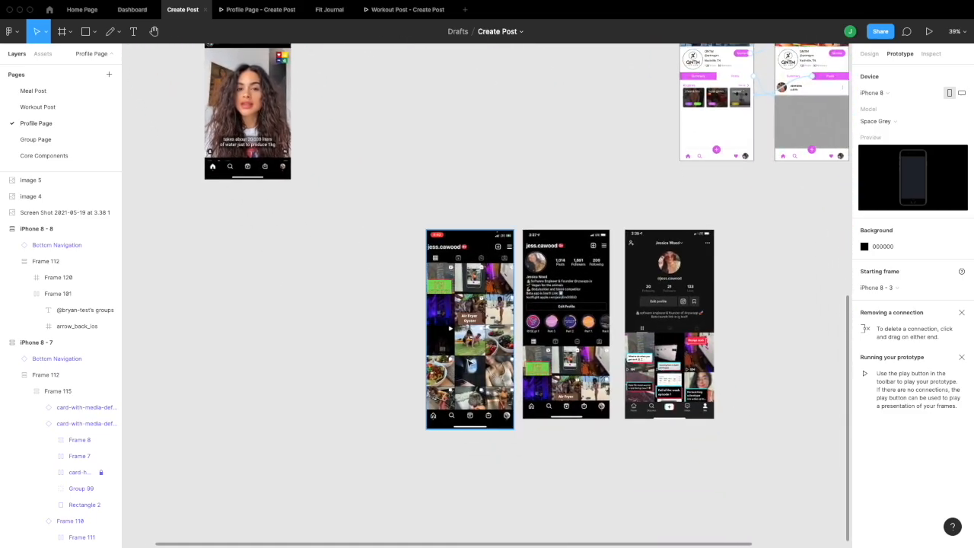
{"action": "scroll", "coordinate": [470, 363], "scroll_direction": "up", "scroll_amount": 5}
{"action": "scroll", "coordinate": [470, 363], "scroll_direction": "right", "scroll_amount": 2}
{"action": "scroll", "coordinate": [517, 335], "scroll_direction": "down", "scroll_amount": 4}
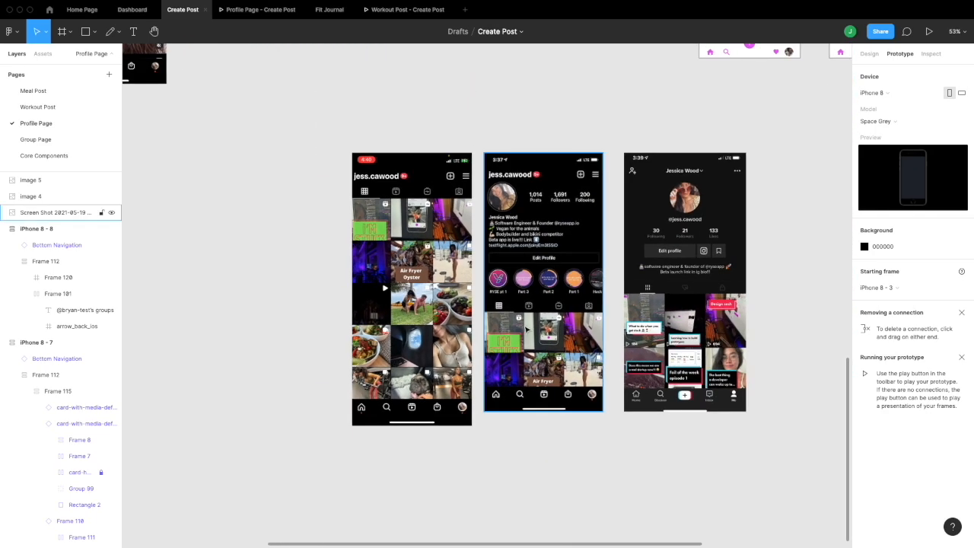
{"action": "left_click", "coordinate": [598, 399]}
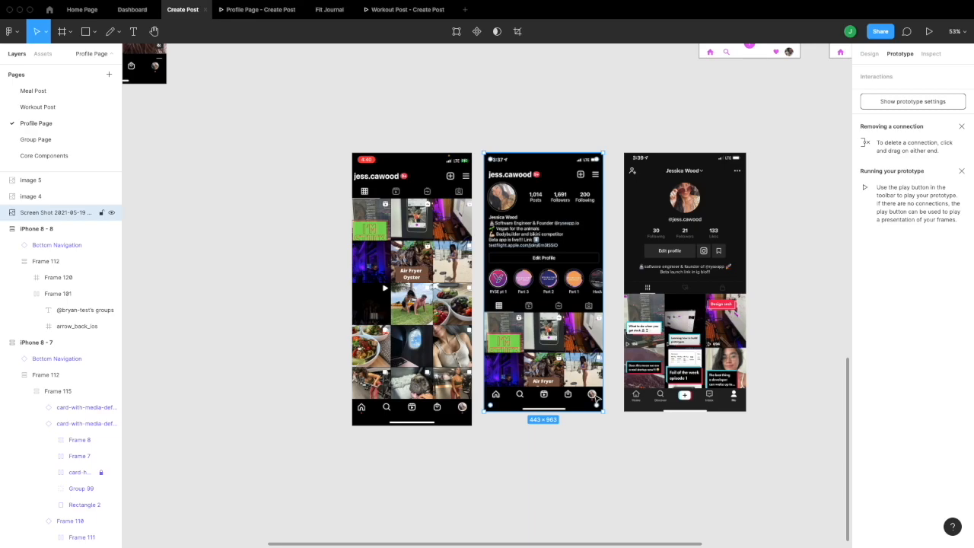
{"action": "left_click", "coordinate": [425, 266]}
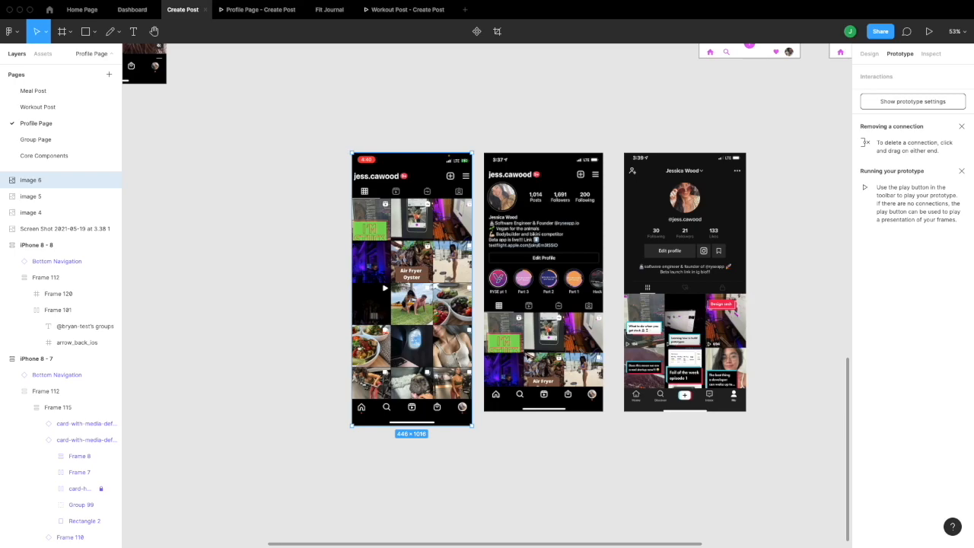
{"action": "scroll", "coordinate": [549, 315], "scroll_direction": "up", "scroll_amount": 1}
{"action": "scroll", "coordinate": [549, 315], "scroll_direction": "right", "scroll_amount": 5}
{"action": "scroll", "coordinate": [550, 315], "scroll_direction": "down", "scroll_amount": 2}
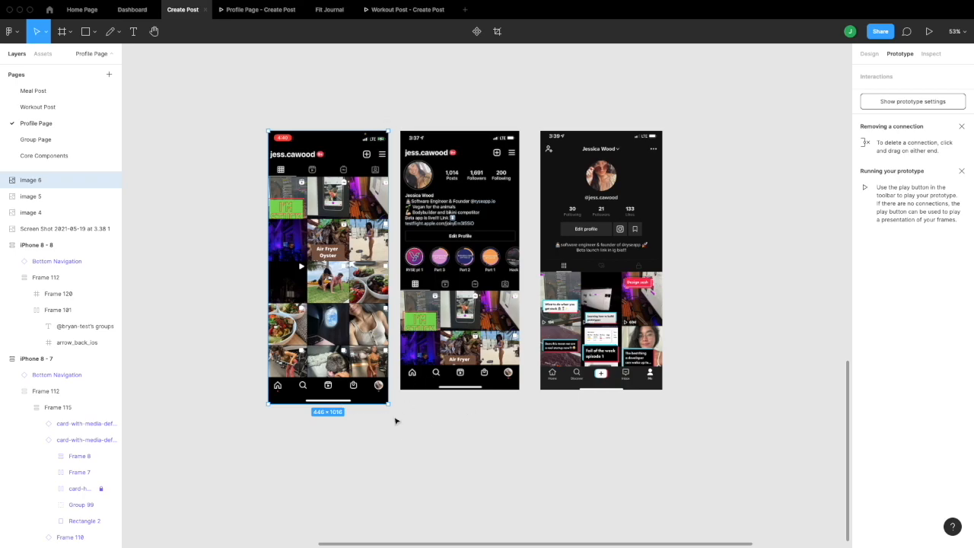
Return to the redesigned profile frames and examine the bottom navigation in iPhone 8 - 1 and iPhone 8 - 3
{"action": "scroll", "coordinate": [387, 433], "scroll_direction": "down", "scroll_amount": 5}
{"action": "scroll", "coordinate": [205, 271], "scroll_direction": "up", "scroll_amount": 3}
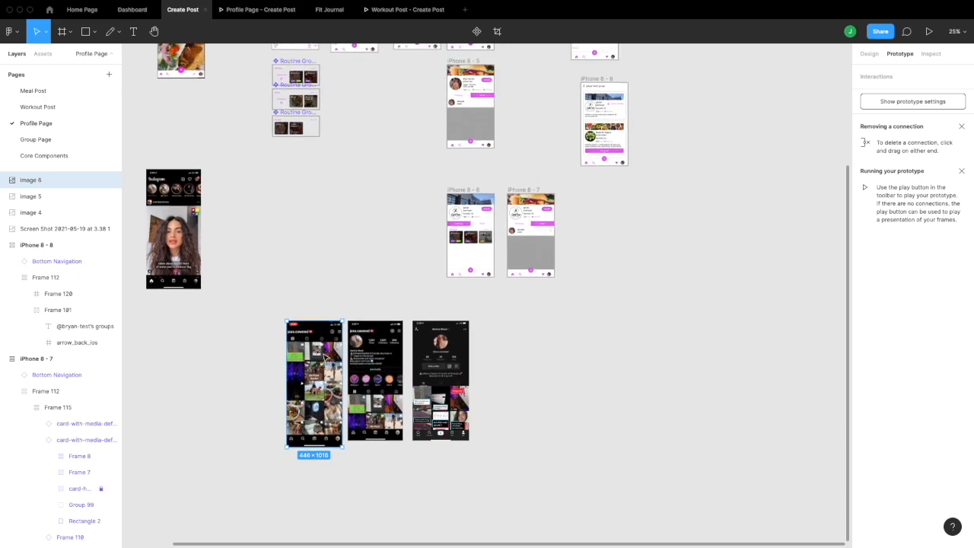
{"action": "scroll", "coordinate": [339, 327], "scroll_direction": "up", "scroll_amount": 3}
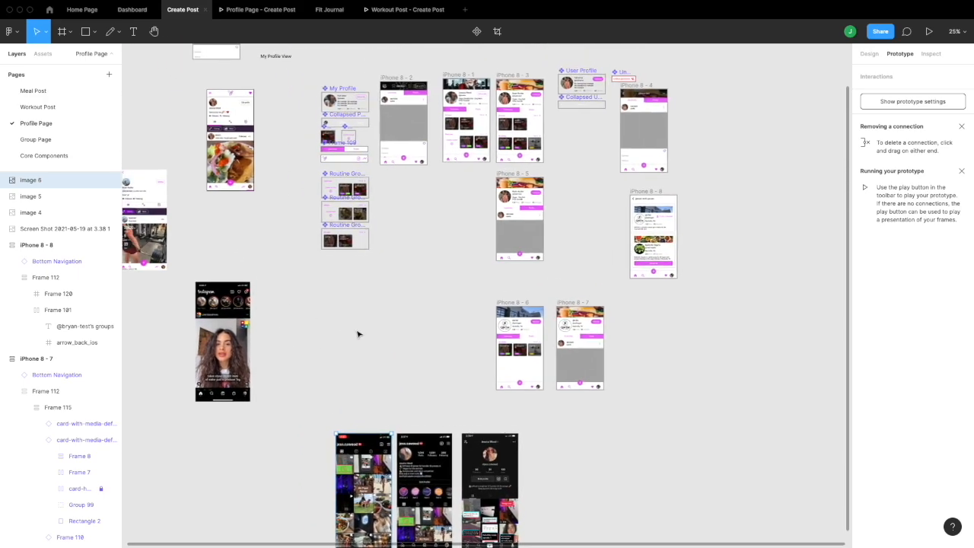
{"action": "scroll", "coordinate": [252, 431], "scroll_direction": "left", "scroll_amount": 2}
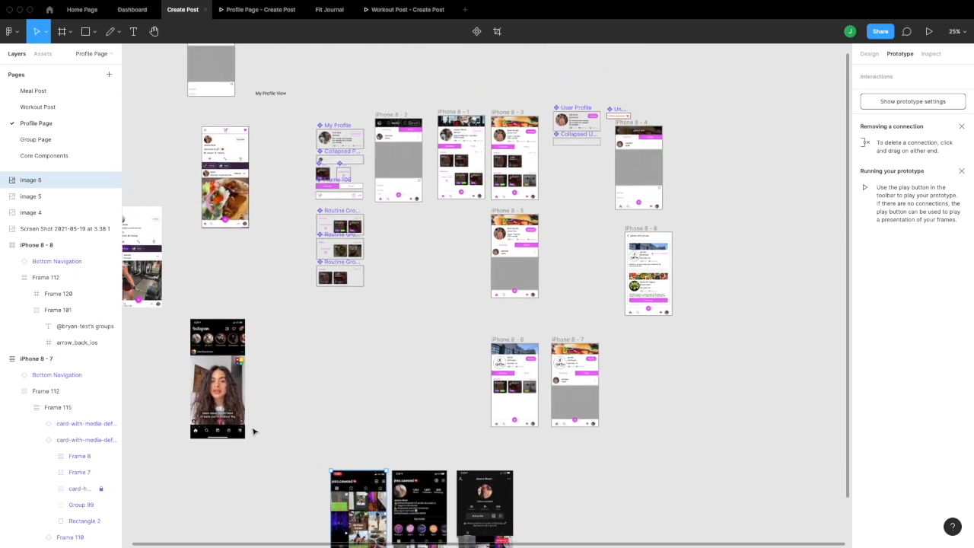
{"action": "scroll", "coordinate": [401, 304], "scroll_direction": "up", "scroll_amount": 3, "text": "ctrl"}
{"action": "scroll", "coordinate": [401, 304], "scroll_direction": "up", "scroll_amount": 2}
{"action": "scroll", "coordinate": [401, 305], "scroll_direction": "right", "scroll_amount": 2}
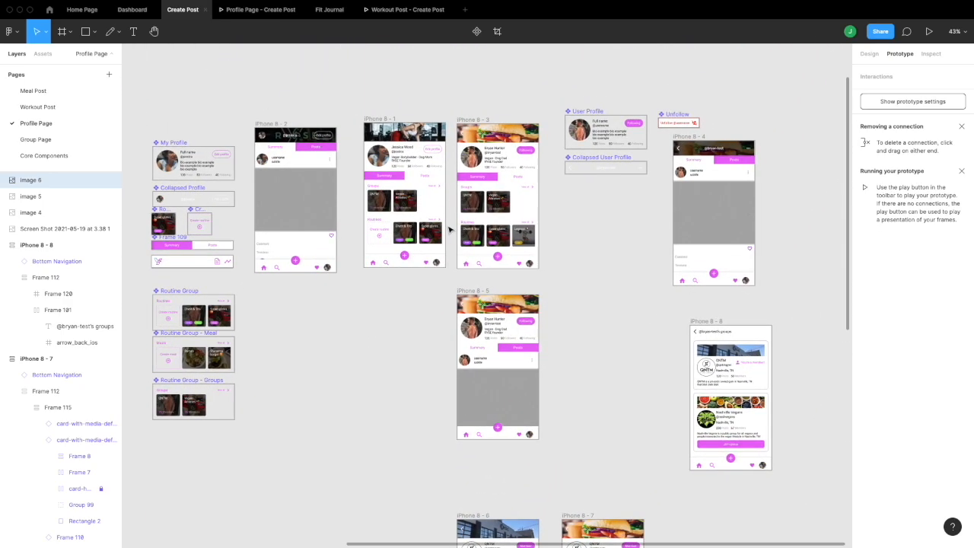
{"action": "scroll", "coordinate": [431, 229], "scroll_direction": "up", "scroll_amount": 5, "text": "ctrl"}
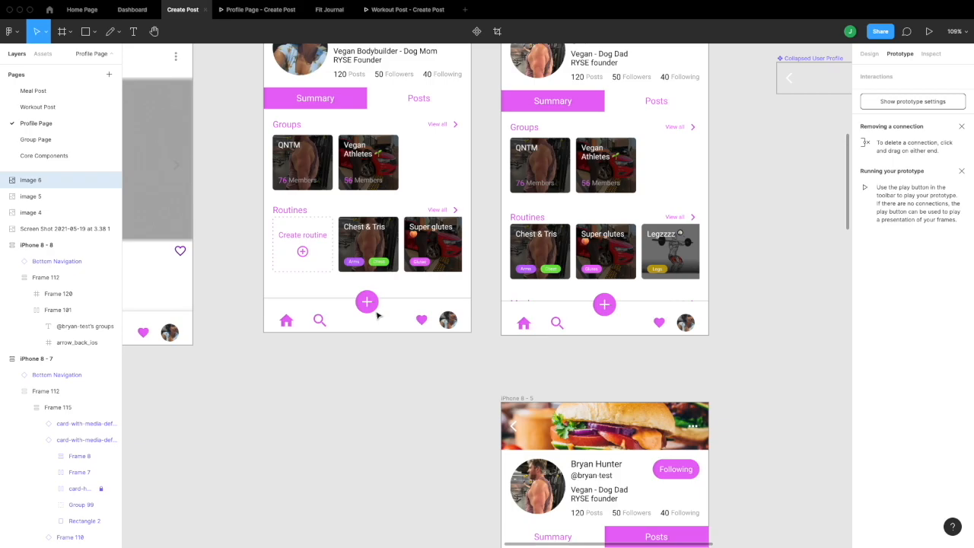
{"action": "scroll", "coordinate": [376, 315], "scroll_direction": "up", "scroll_amount": 2}
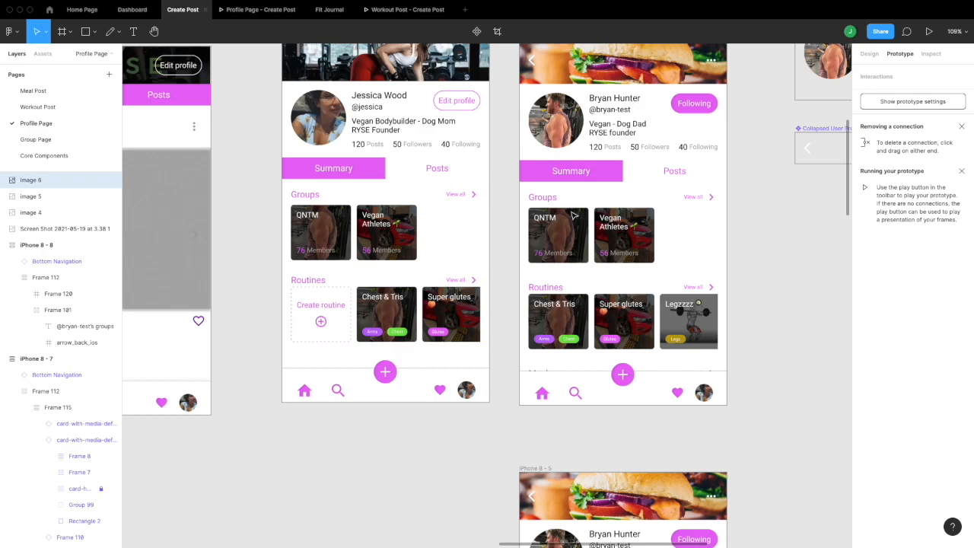
Compare the headers and bottom navigation icons across the iPhone 8 - 2, iPhone 8 - 1 and iPhone 8 - 3 profile frames
{"action": "scroll", "coordinate": [576, 217], "scroll_direction": "down", "scroll_amount": 5}
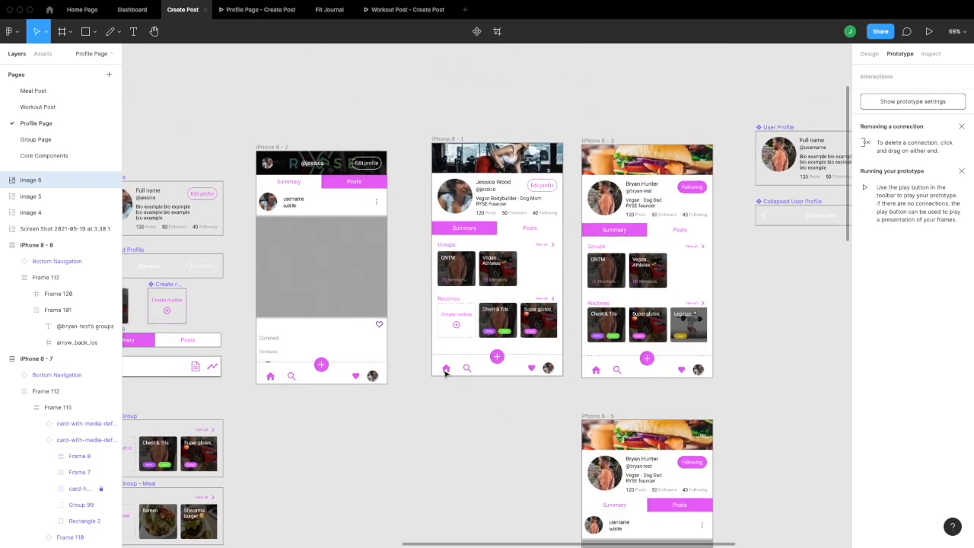
{"action": "scroll", "coordinate": [150, 387], "scroll_direction": "left", "scroll_amount": 5}
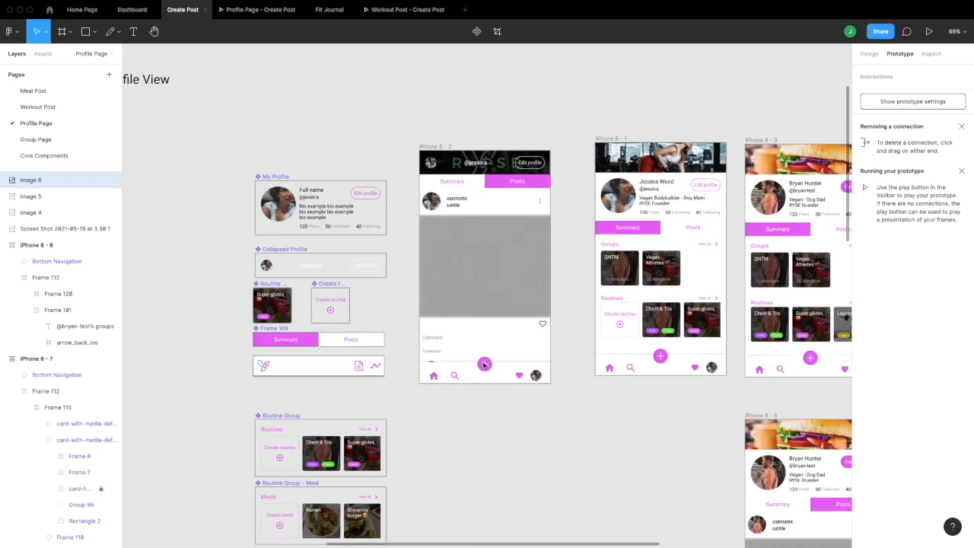
{"action": "scroll", "coordinate": [484, 365], "scroll_direction": "right", "scroll_amount": 5}
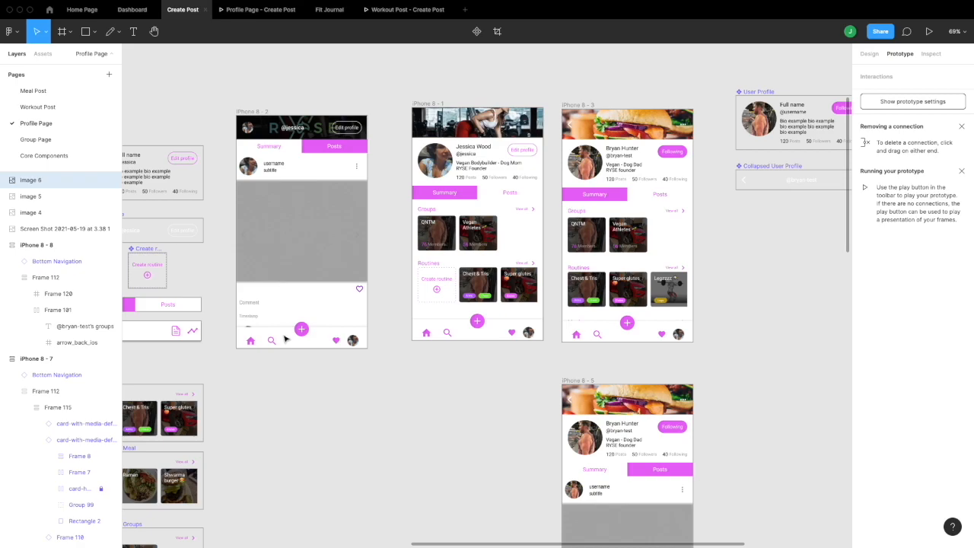
{"action": "left_click", "coordinate": [263, 111]}
{"action": "left_click", "coordinate": [286, 89]}
{"action": "left_click", "coordinate": [307, 207]}
{"action": "left_click_drag", "start_coordinate": [252, 114], "coordinate": [267, 105]}
{"action": "scroll", "coordinate": [365, 109], "scroll_direction": "right", "scroll_amount": 3}
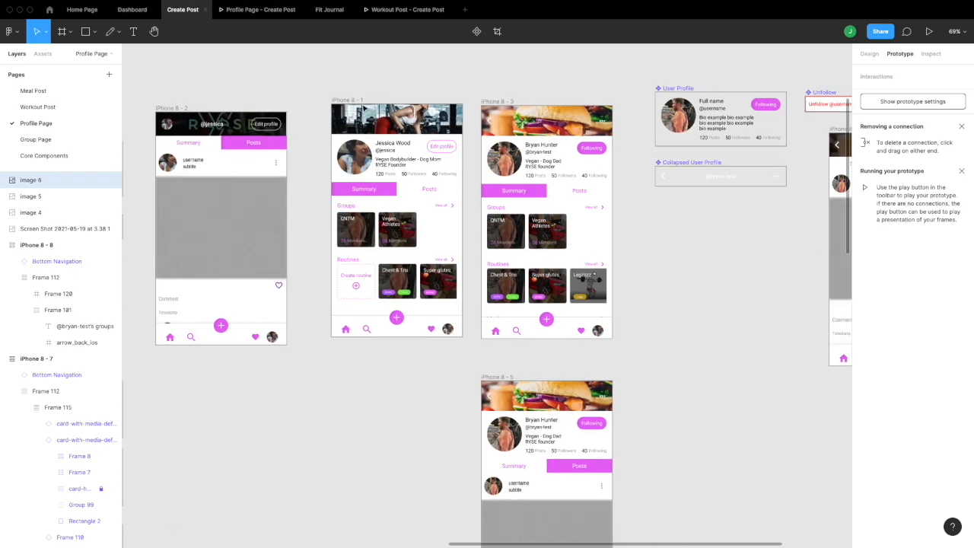
{"action": "scroll", "coordinate": [365, 109], "scroll_direction": "right", "scroll_amount": 4}
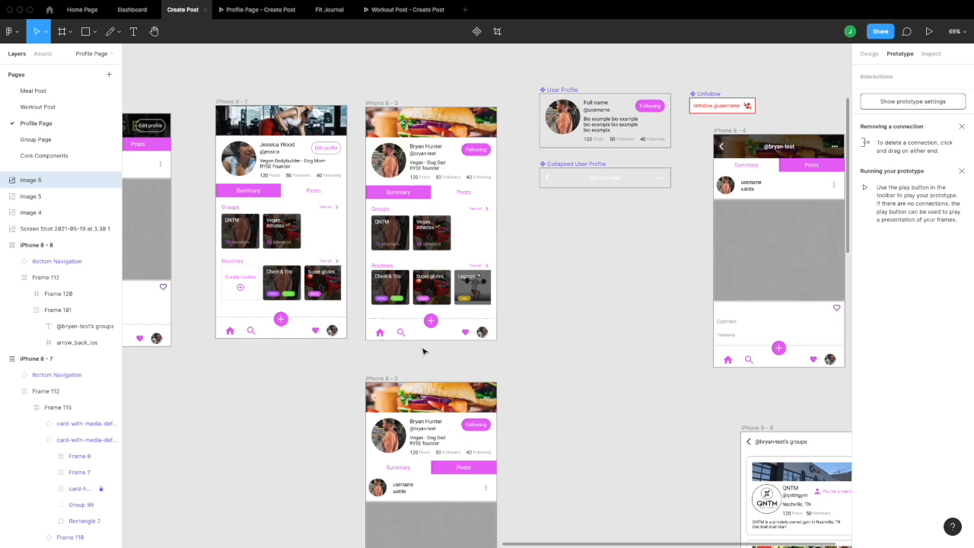
{"action": "left_click", "coordinate": [316, 331]}
{"action": "left_click", "coordinate": [315, 329]}
{"action": "scroll", "coordinate": [365, 414], "scroll_direction": "left", "scroll_amount": 5}
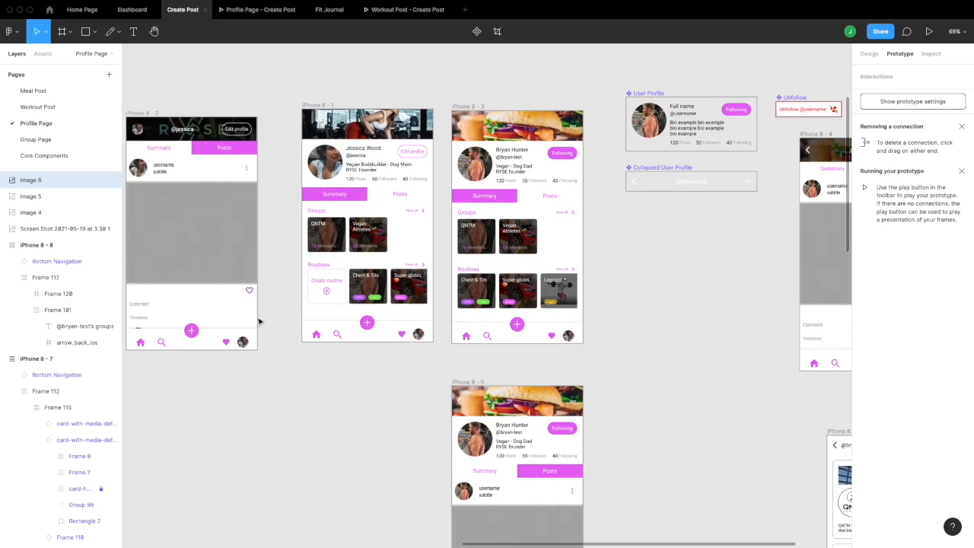
Examine the profile details, post-grid tabs and bottom navigation in the three Instagram and TikTok profile screenshots
{"action": "scroll", "coordinate": [328, 384], "scroll_direction": "down", "scroll_amount": 10}
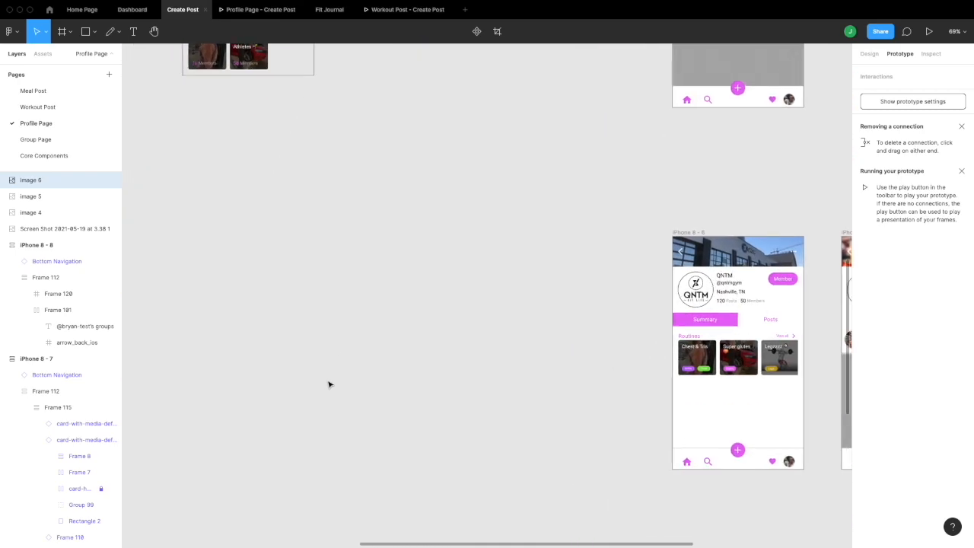
{"action": "scroll", "coordinate": [328, 384], "scroll_direction": "down", "scroll_amount": 5}
{"action": "scroll", "coordinate": [328, 383], "scroll_direction": "left", "scroll_amount": 3}
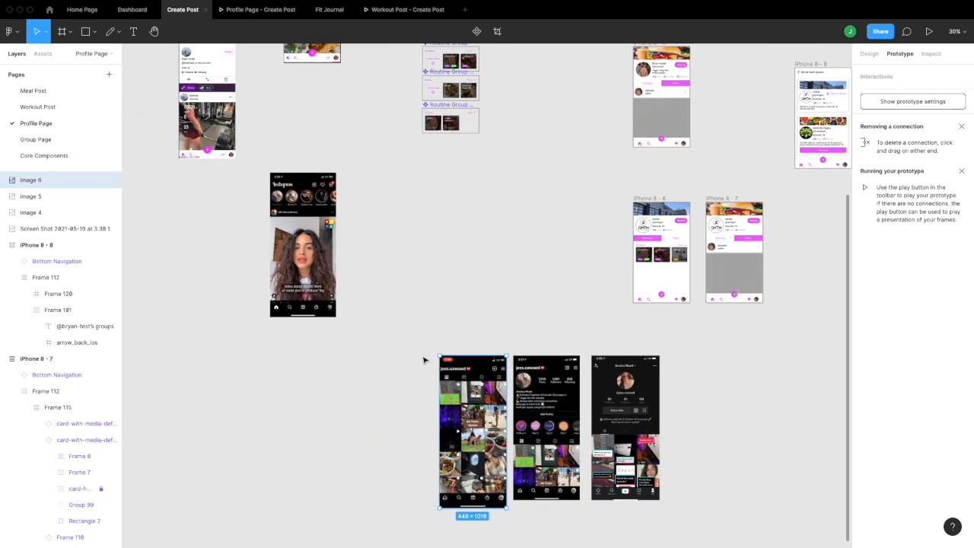
{"action": "scroll", "coordinate": [426, 361], "scroll_direction": "down", "scroll_amount": 2}
{"action": "scroll", "coordinate": [456, 352], "scroll_direction": "down", "scroll_amount": 1}
{"action": "scroll", "coordinate": [455, 353], "scroll_direction": "right", "scroll_amount": 1}
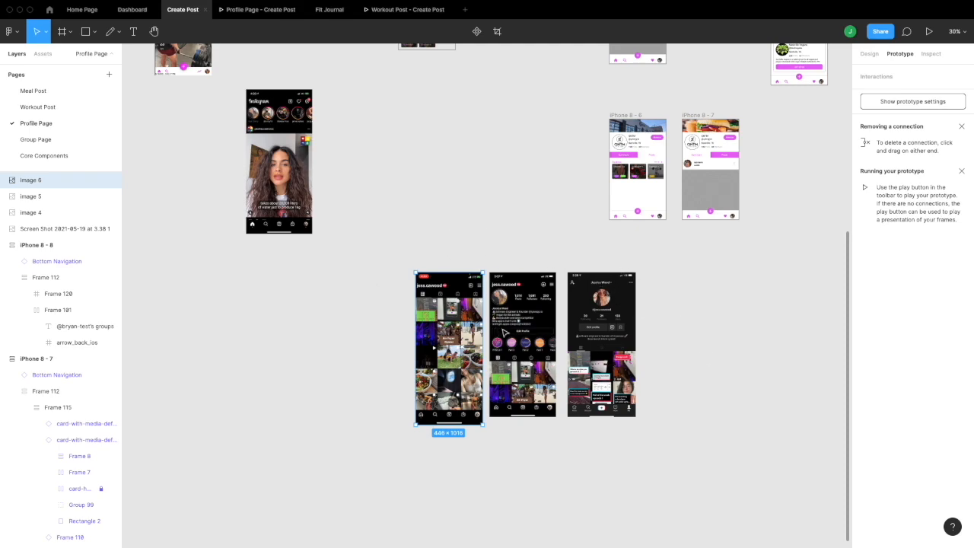
{"action": "scroll", "coordinate": [539, 328], "scroll_direction": "up", "scroll_amount": 4}
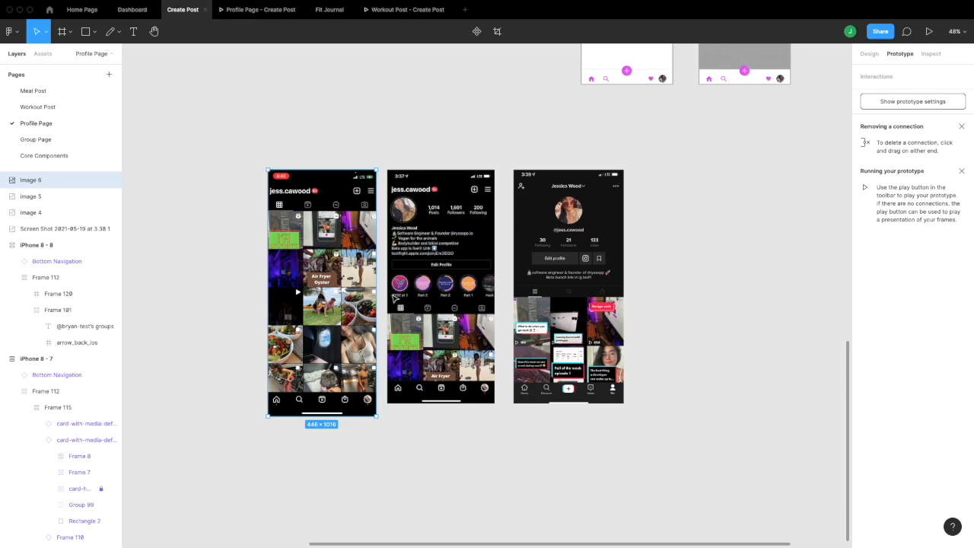
{"action": "scroll", "coordinate": [388, 346], "scroll_direction": "right", "scroll_amount": 2}
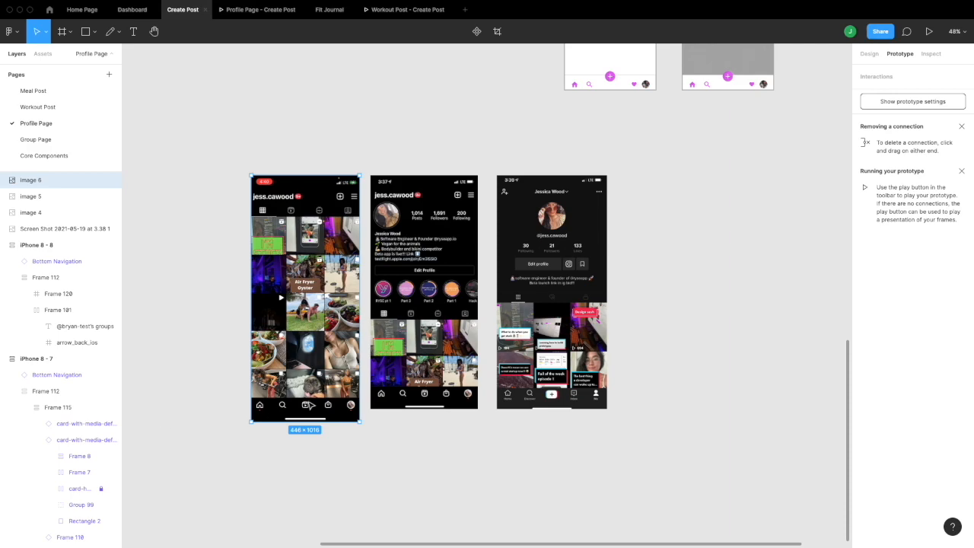
{"action": "scroll", "coordinate": [318, 373], "scroll_direction": "right", "scroll_amount": 2}
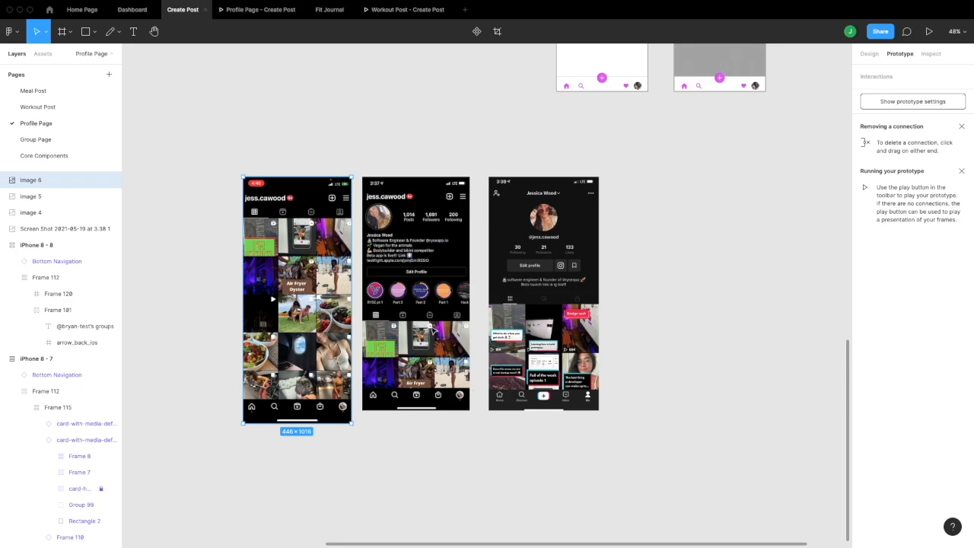
Compare the social app screenshots with the redesigned profile frames, ending on the My Profile components and frames iPhone 8 - 1, 2, 3 and 5
{"action": "scroll", "coordinate": [365, 256], "scroll_direction": "down", "scroll_amount": 5}
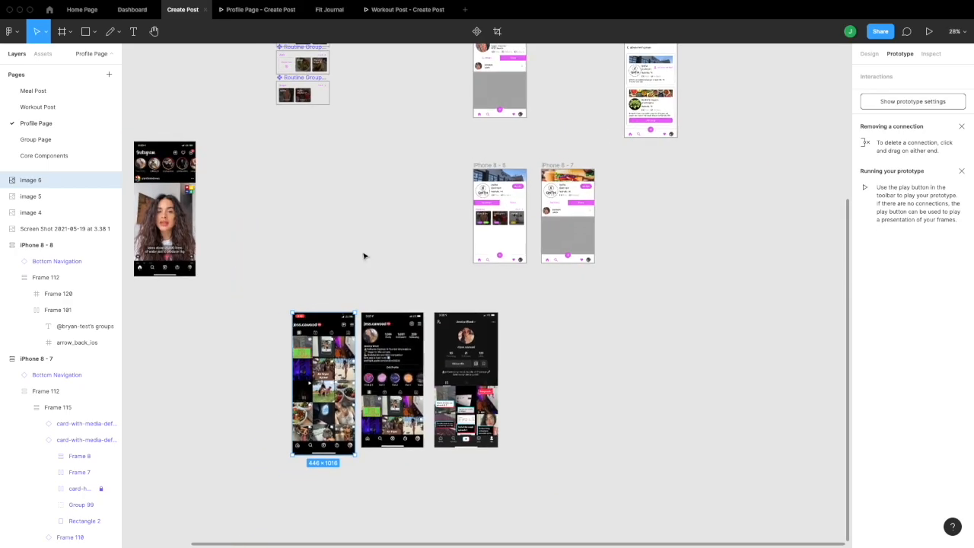
{"action": "scroll", "coordinate": [364, 257], "scroll_direction": "up", "scroll_amount": 1}
{"action": "scroll", "coordinate": [364, 256], "scroll_direction": "left", "scroll_amount": 1}
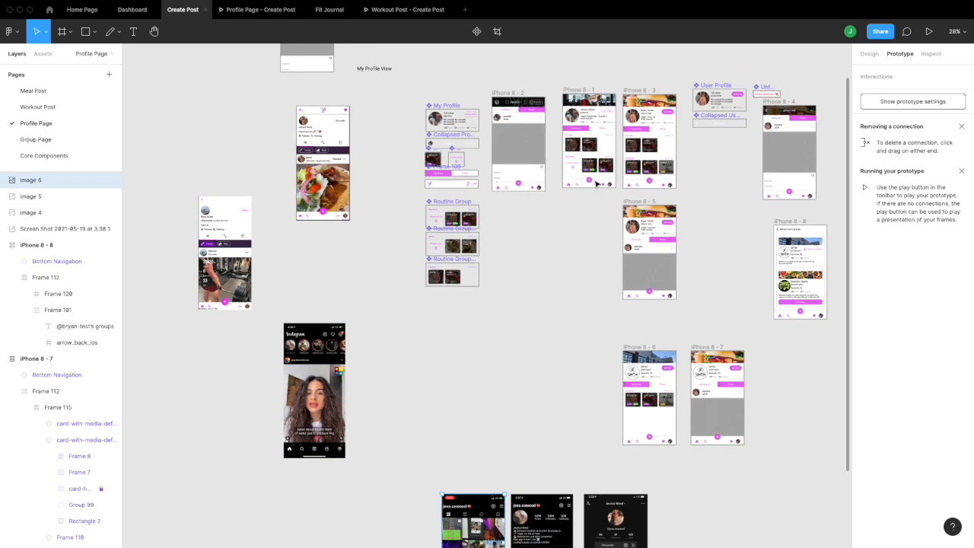
{"action": "scroll", "coordinate": [596, 183], "scroll_direction": "down", "scroll_amount": 5}
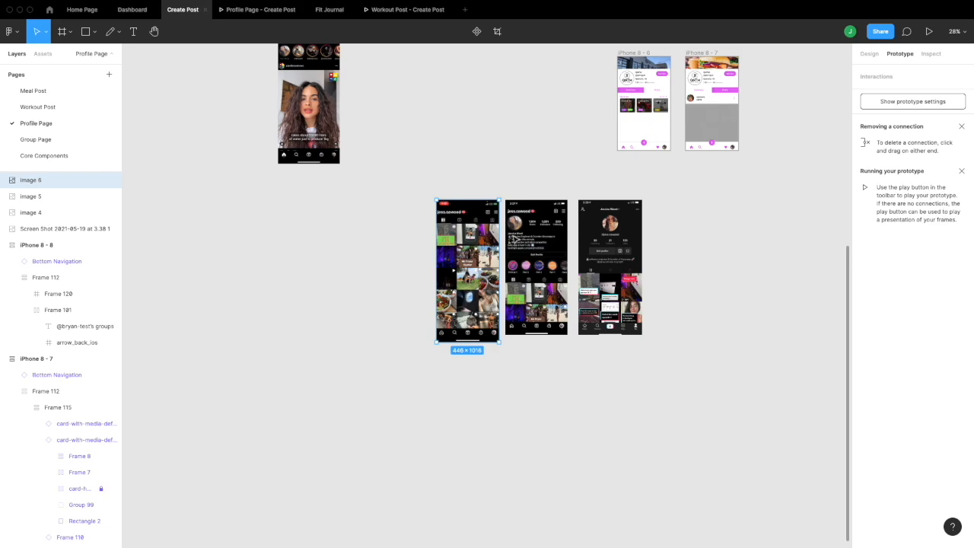
{"action": "scroll", "coordinate": [487, 247], "scroll_direction": "up", "scroll_amount": 3}
{"action": "scroll", "coordinate": [487, 247], "scroll_direction": "right", "scroll_amount": 2}
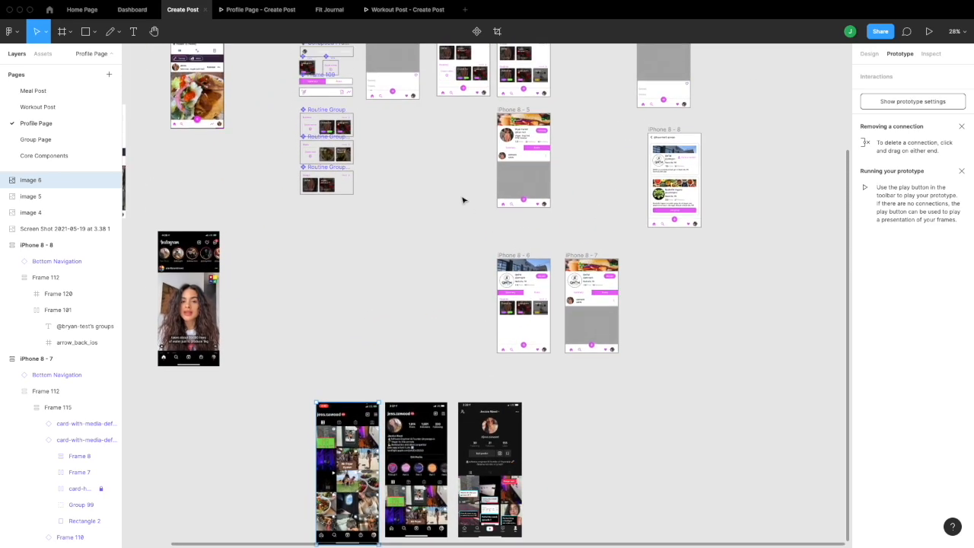
{"action": "scroll", "coordinate": [429, 175], "scroll_direction": "up", "scroll_amount": 5}
{"action": "scroll", "coordinate": [430, 176], "scroll_direction": "up", "scroll_amount": 1}
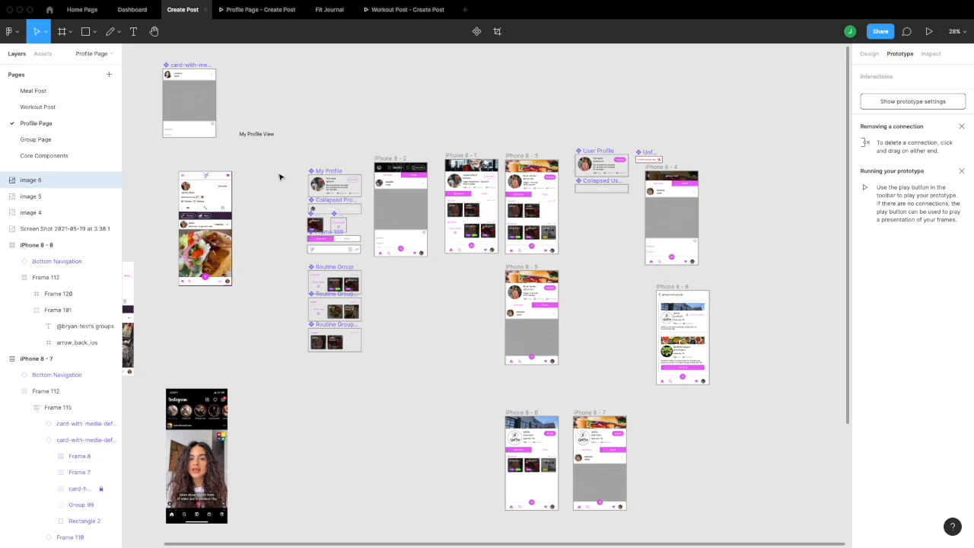
{"action": "scroll", "coordinate": [494, 214], "scroll_direction": "up", "scroll_amount": 4}
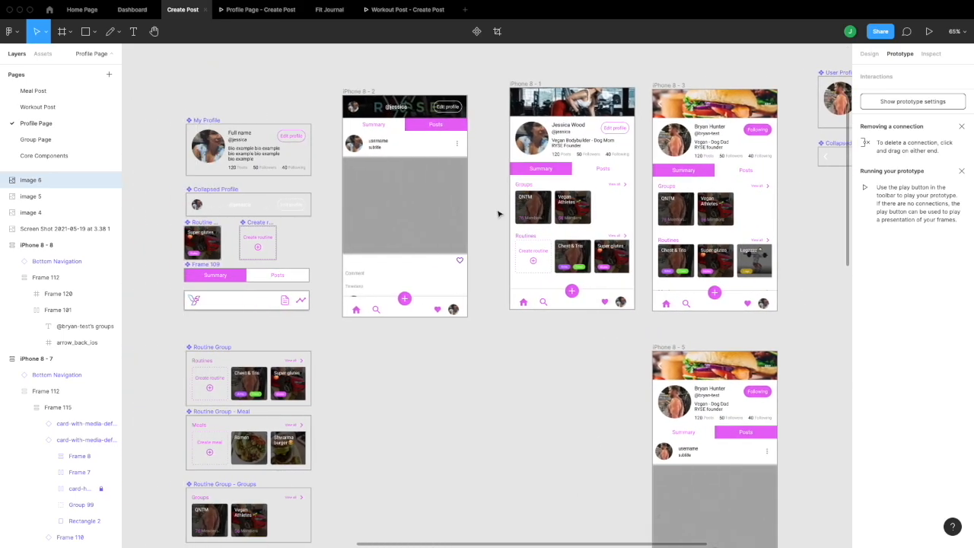
{"action": "scroll", "coordinate": [424, 291], "scroll_direction": "up", "scroll_amount": 2}
{"action": "scroll", "coordinate": [424, 290], "scroll_direction": "right", "scroll_amount": 5}
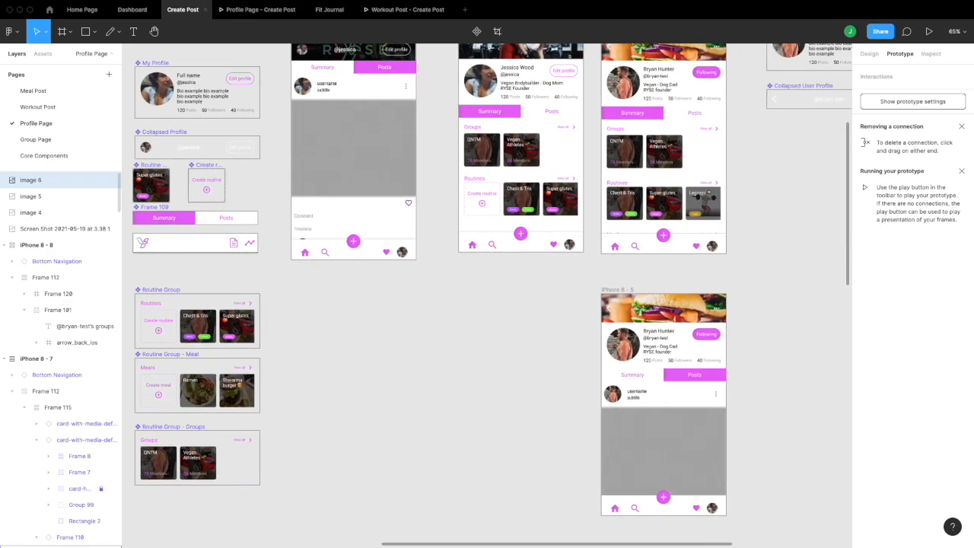
{"action": "mouse_move", "coordinate": [462, 4]}
{"action": "mouse_move", "coordinate": [689, 4]}
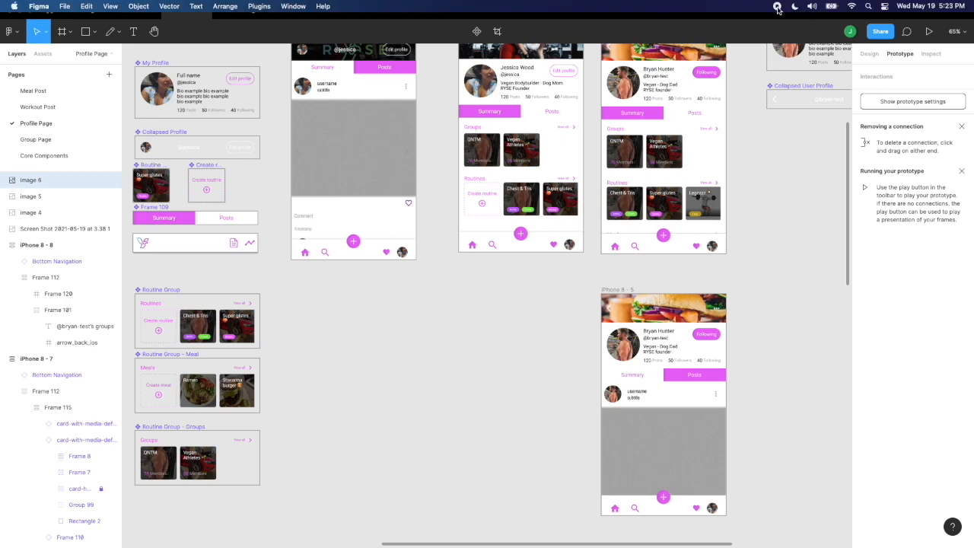